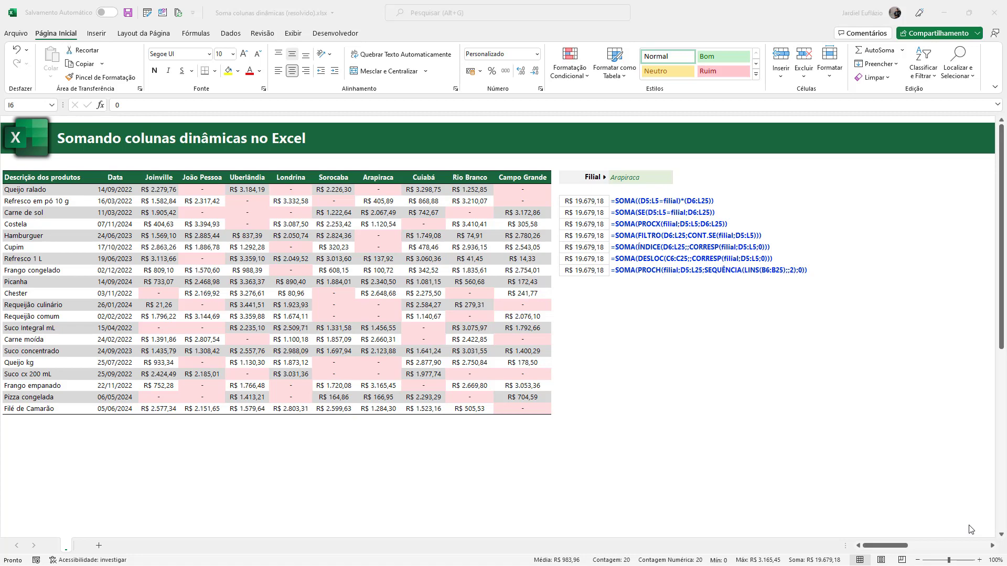
Inspect the Filial list, the branch header row, the N7 total formula and the Arapiraca sales sum.
left_click(639, 179)
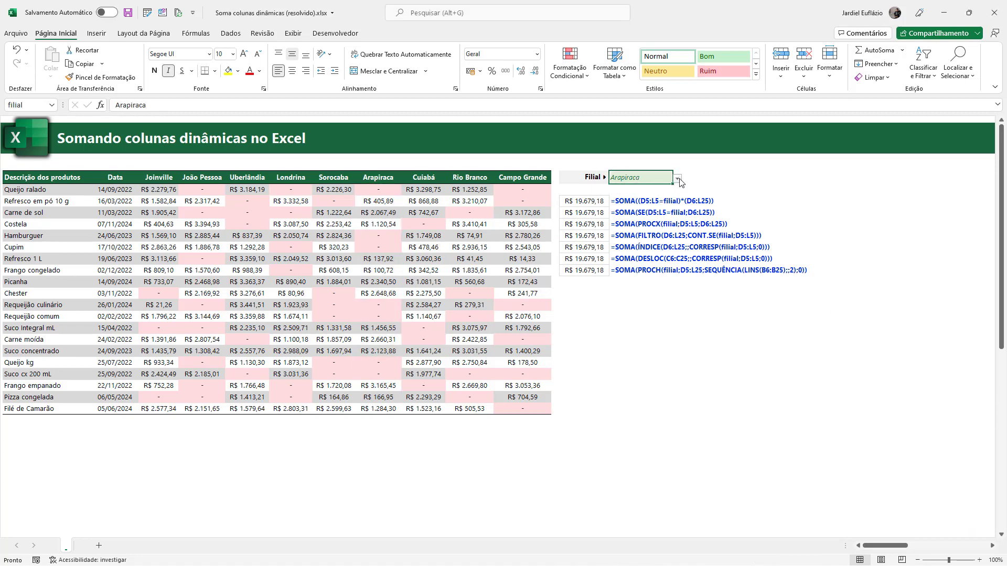
left_click(677, 179)
left_click(193, 180)
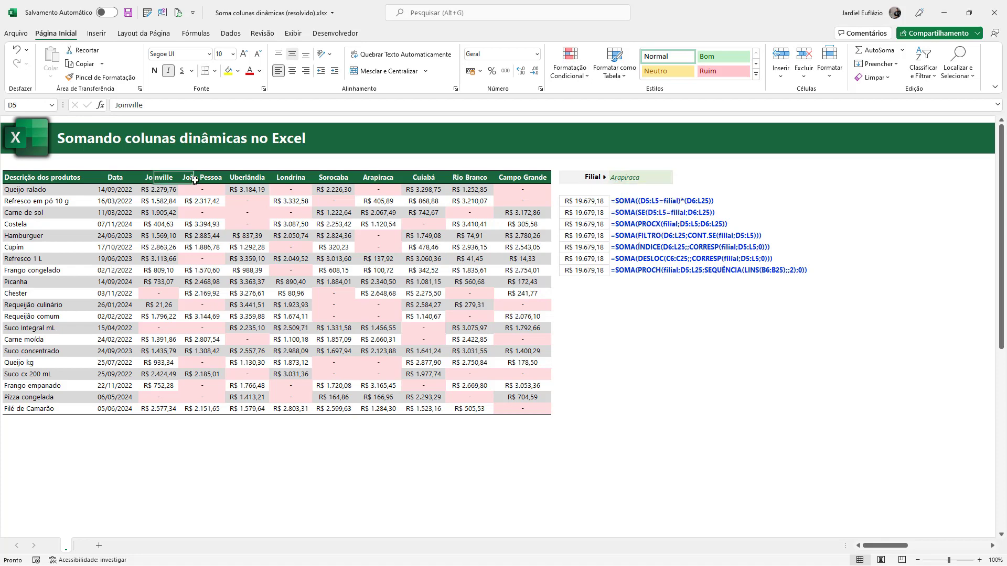
left_click_drag(194, 179, 545, 180)
left_click(630, 179)
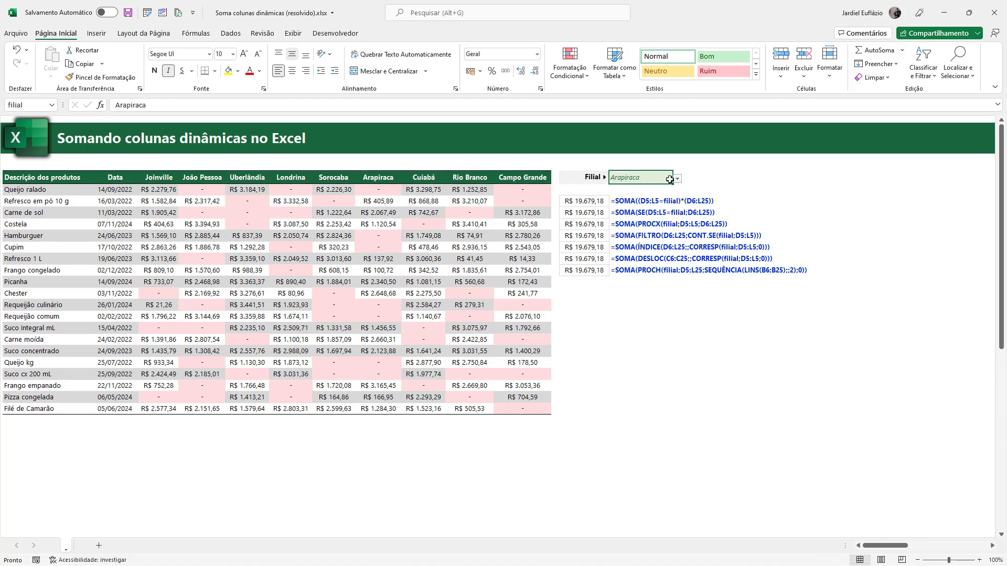
left_click(601, 204)
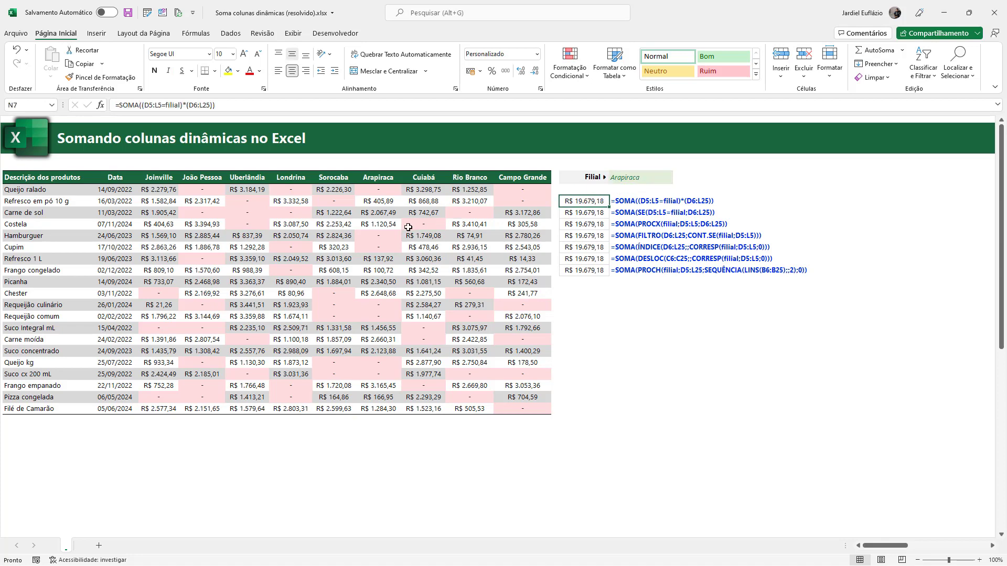
left_click_drag(379, 190, 379, 409)
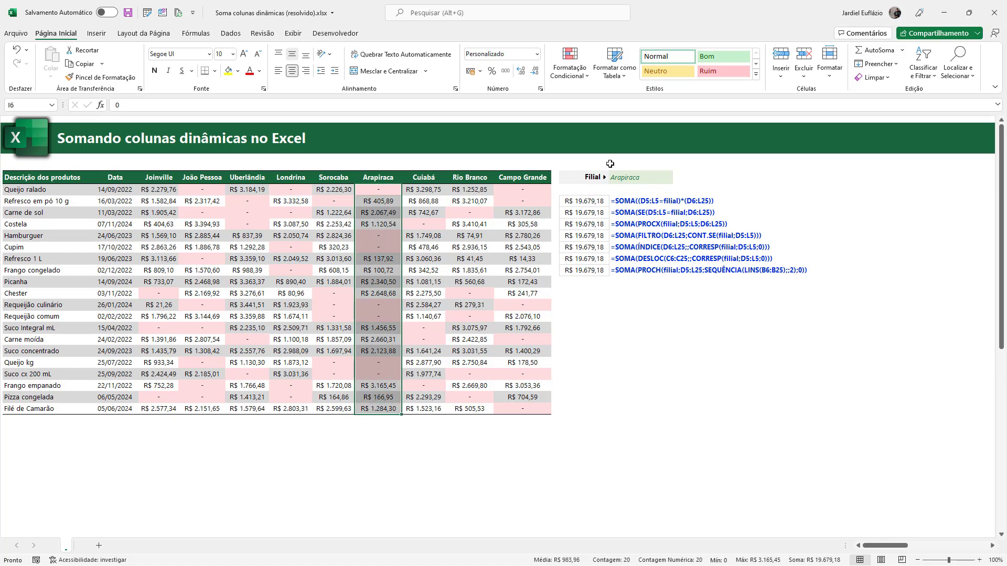
Set the Filial selector to Rio Branco.
left_click(664, 179)
left_click(677, 179)
left_click(650, 235)
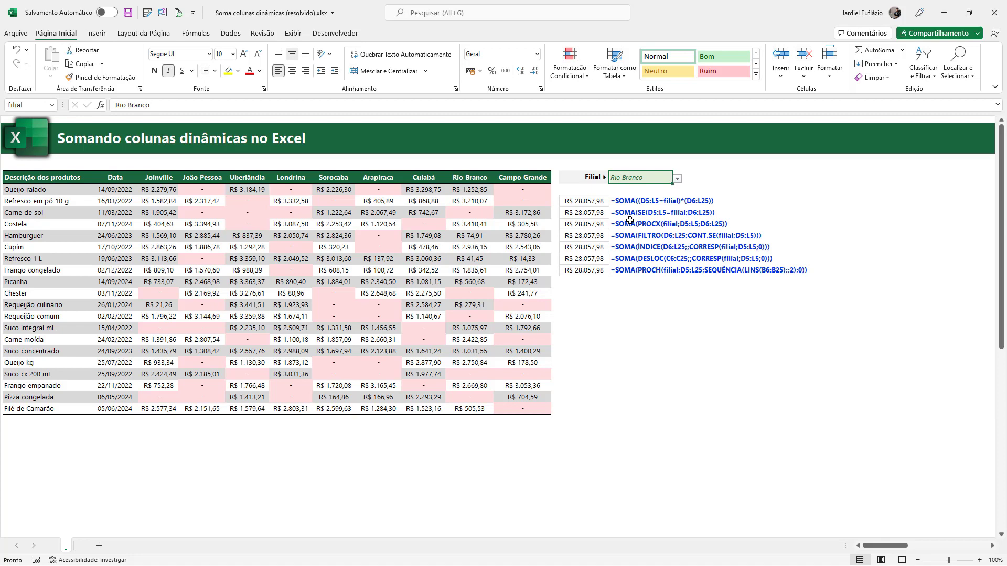
Check the Rio Branco sales sum, then select N7 in the unsolved Soma colunas dinâmicas.xlsx workbook.
left_click_drag(474, 190, 472, 409)
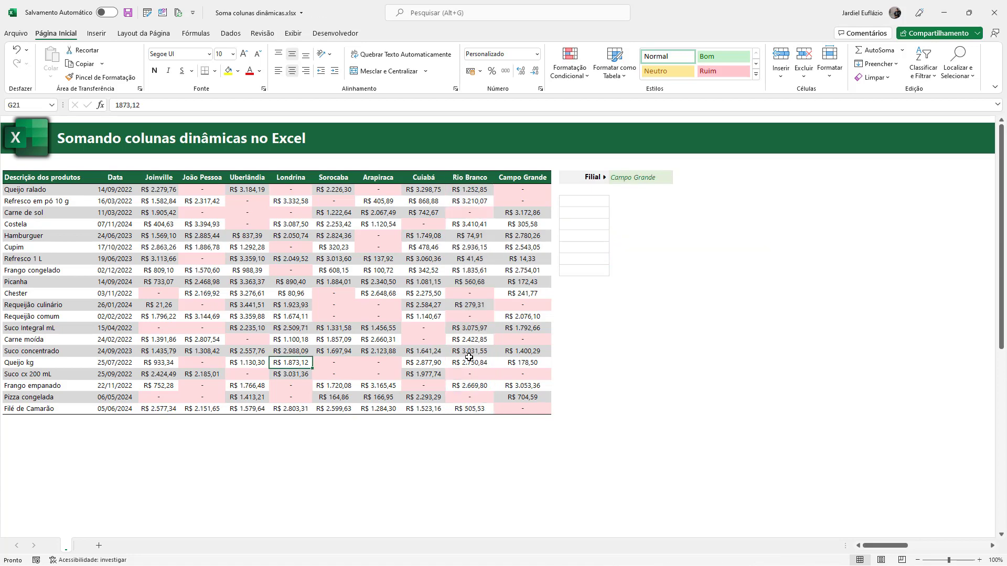
left_click(586, 203)
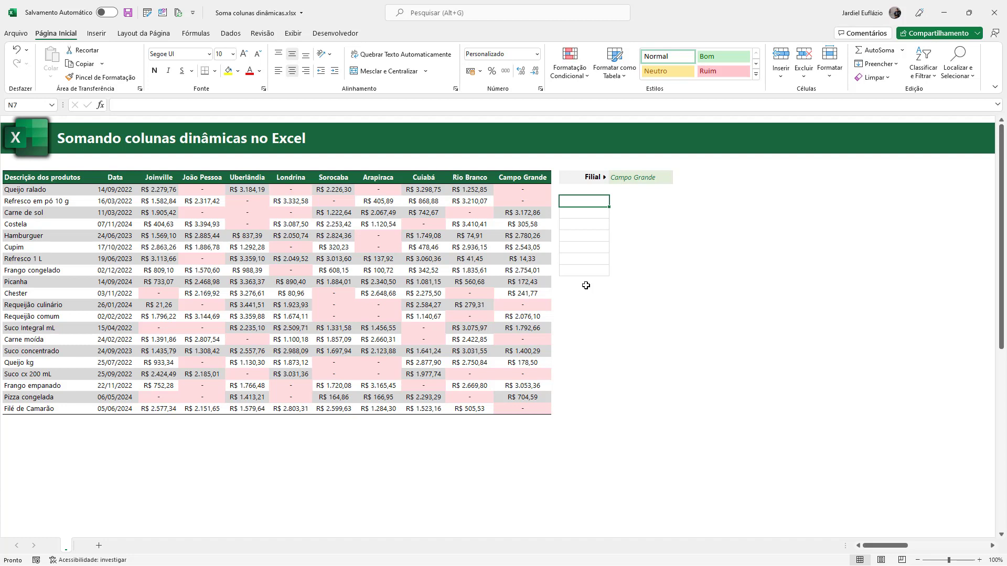
Enter =(D5:L5=filial) in N7 and select the comparison for evaluation.
type("=")
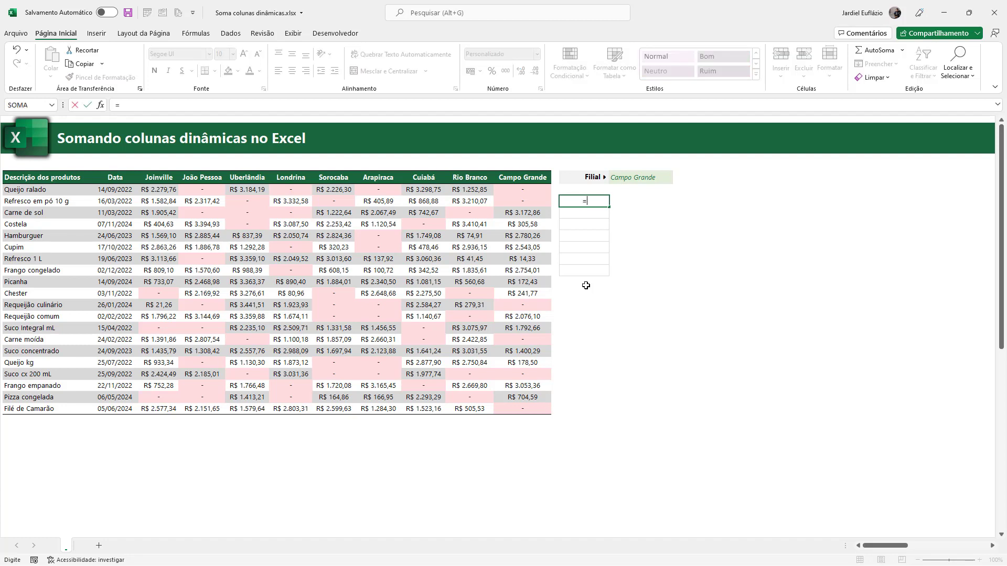
type("(")
left_click_drag(164, 179, 522, 178)
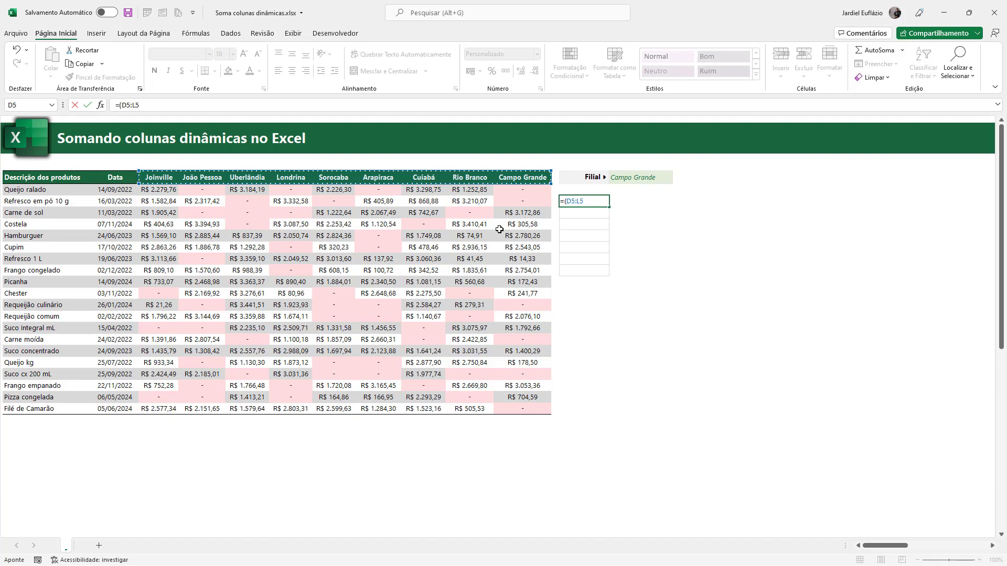
type("=")
left_click(634, 178)
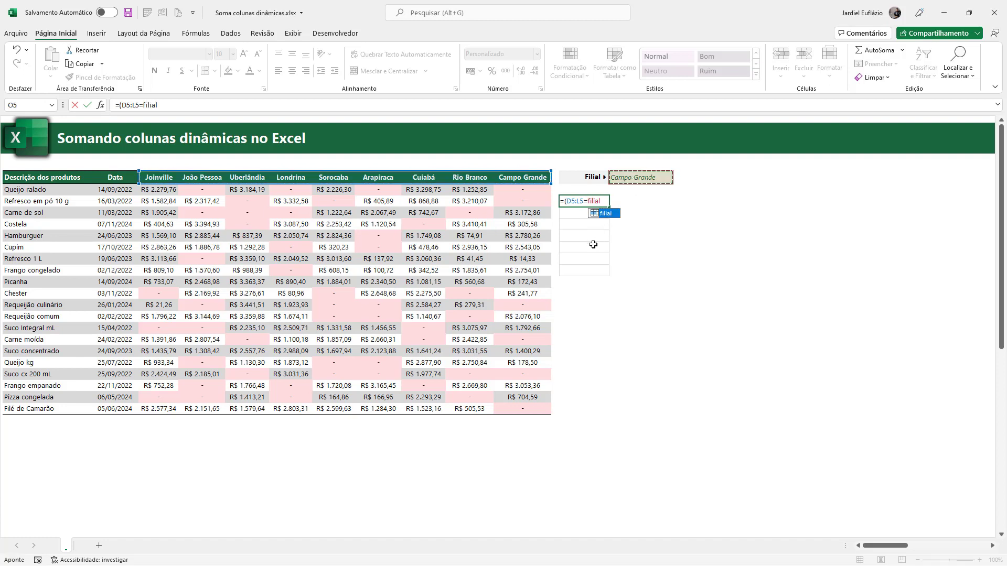
type(")")
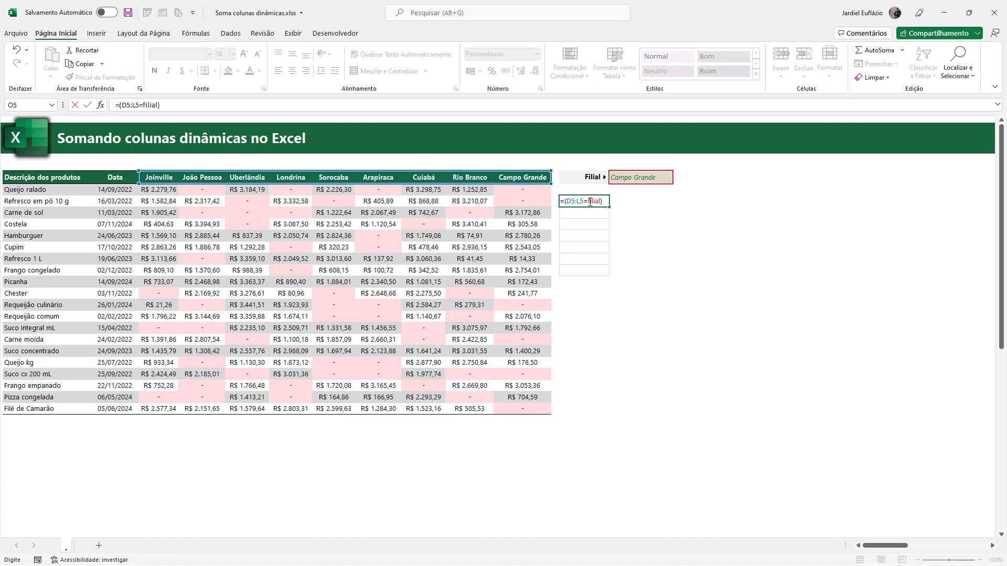
left_click_drag(589, 202, 596, 203)
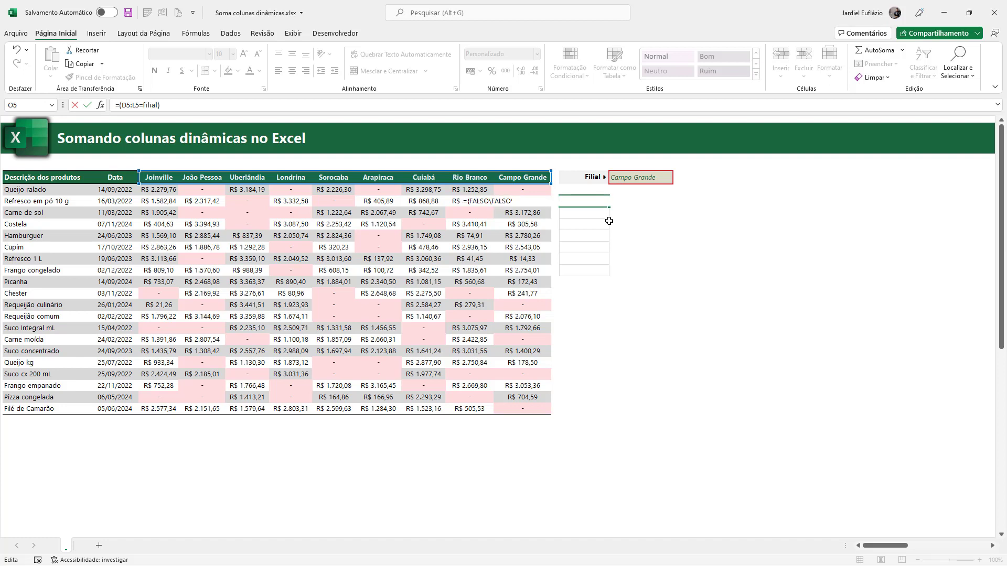
Preview the comparison as FALSO/VERDADEIRO values with F9, then restore the formula.
key("F9")
left_click_drag(646, 201, 681, 202)
key("ctrl+z")
Extend the formula to =(D5:L5=filial)*D6:L25 and preview the multiplied array, then restore it.
type("*")
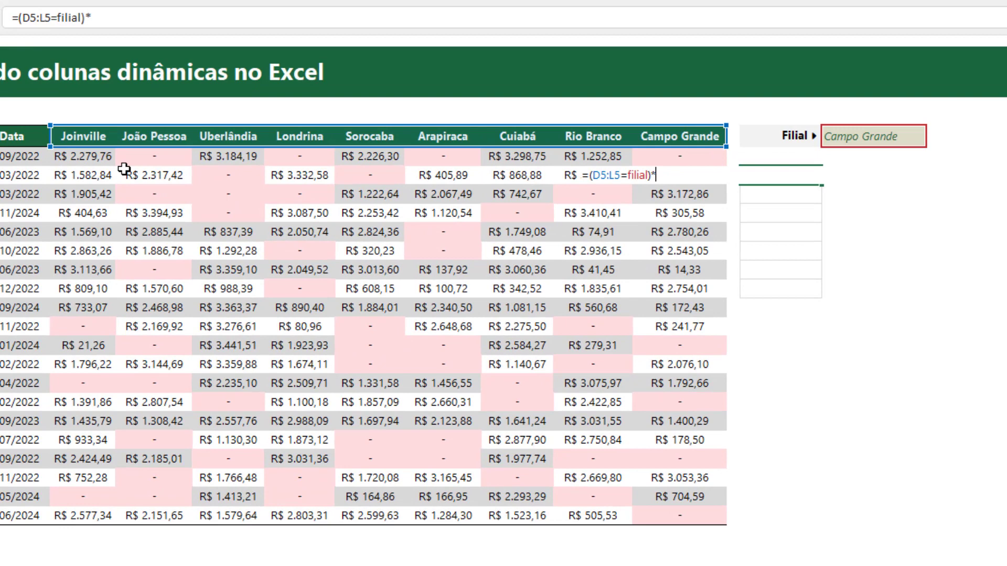
left_click(159, 189)
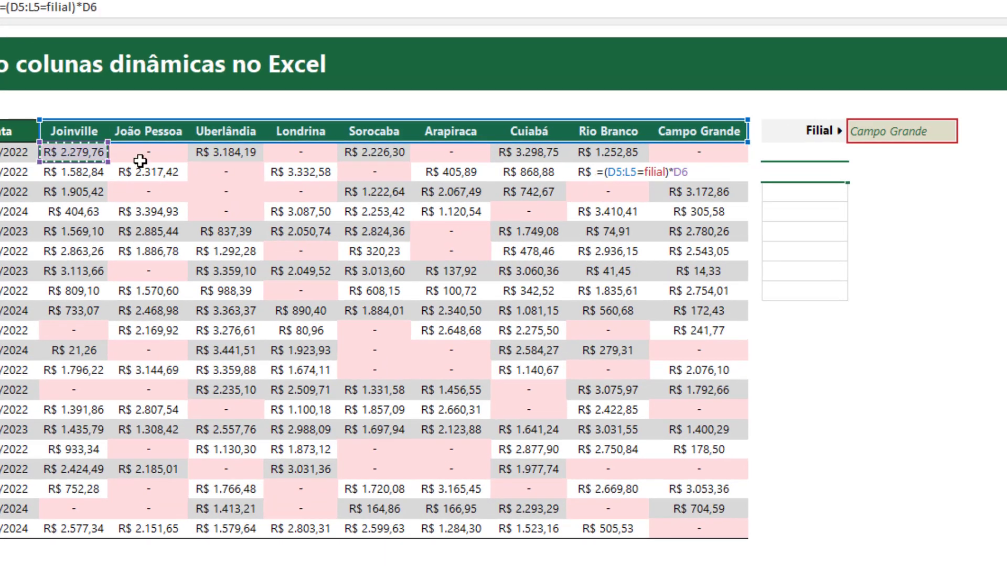
left_click_drag(140, 161, 700, 525)
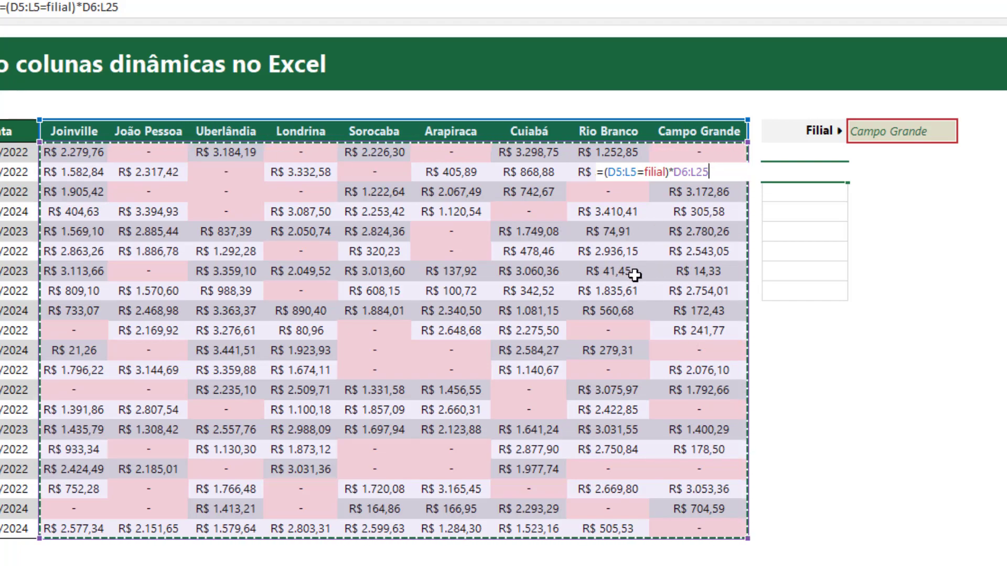
key("F9")
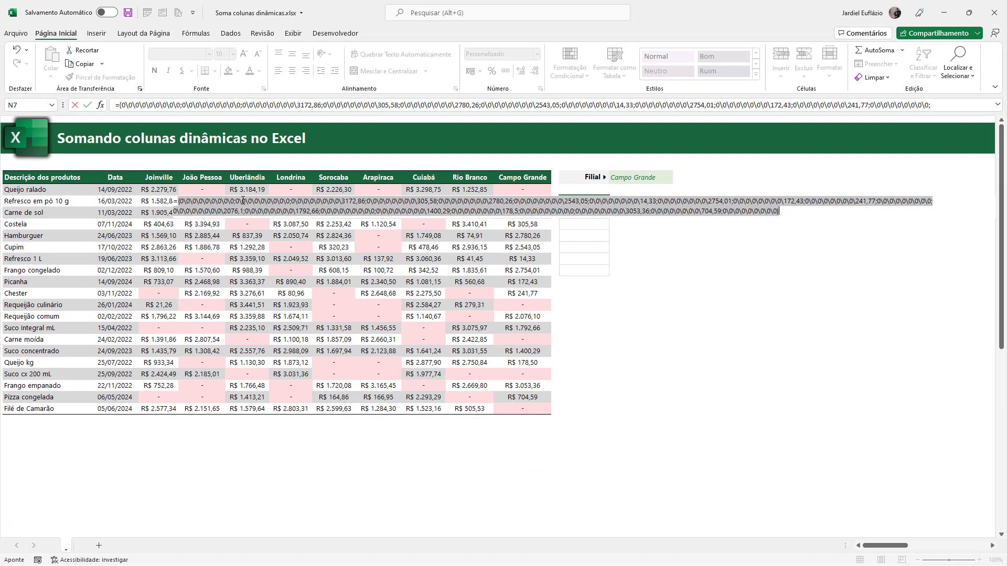
left_click_drag(211, 201, 310, 201)
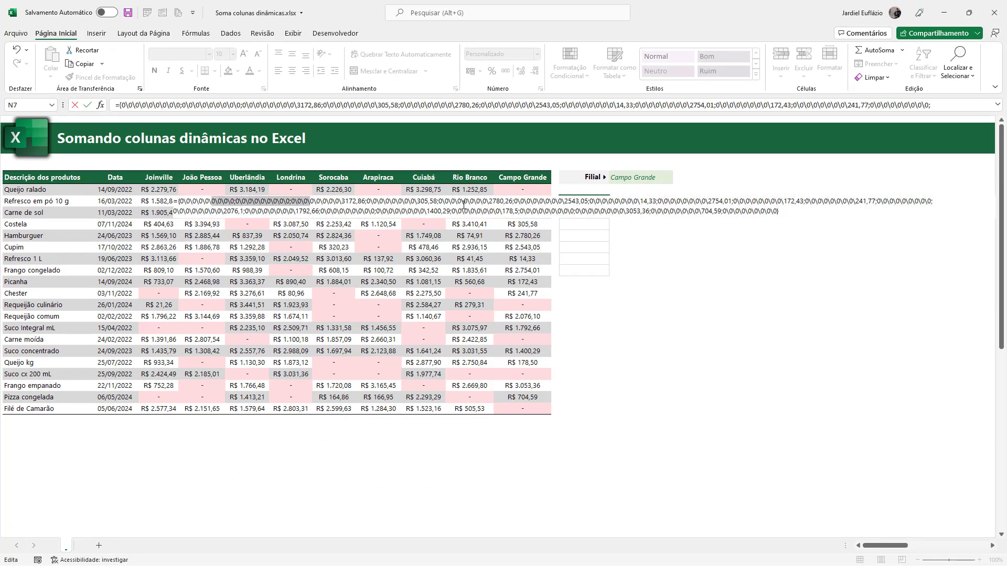
left_click_drag(426, 211, 450, 211)
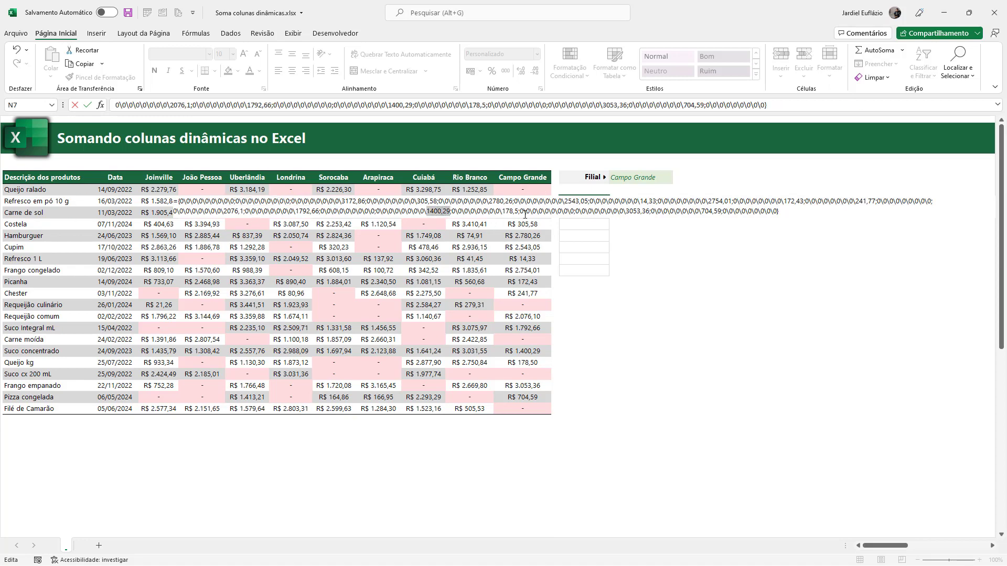
key("ctrl+z")
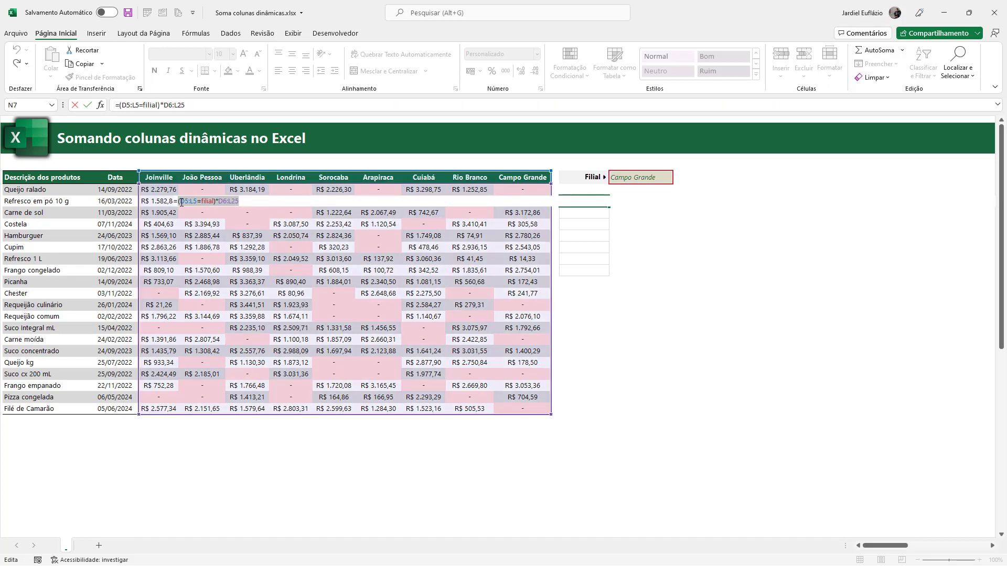
Copy the formula text and leave N7 without committing it.
left_click_drag(249, 199, 182, 198)
left_click_drag(244, 201, 160, 200)
key("ctrl+c")
key("Escape")
Paste the formula into N7 as =SOMA((D5:L5=filial)*D6:L25), returning R$ 21.189,79.
left_click(279, 73)
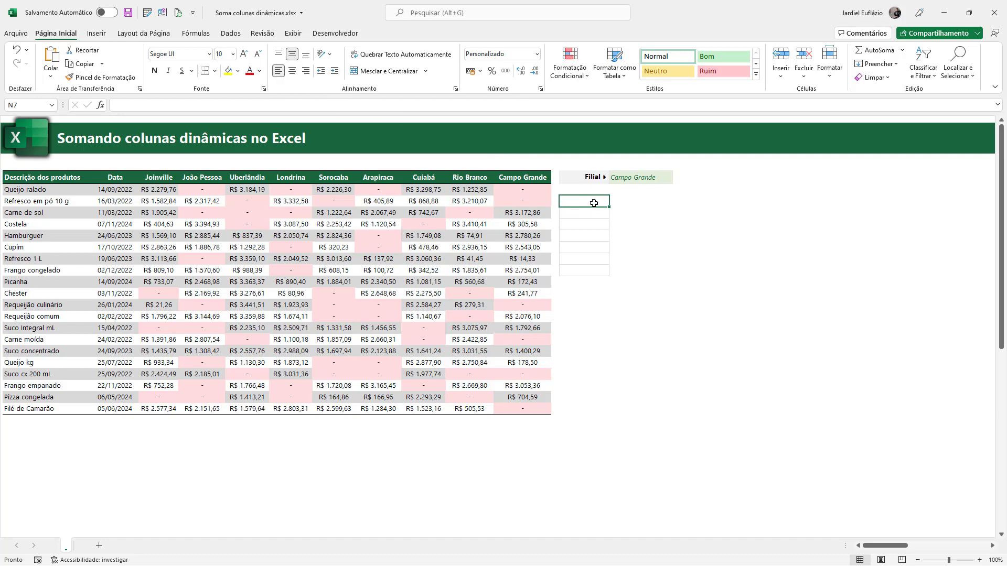
double_click(591, 203)
key("ctrl+v")
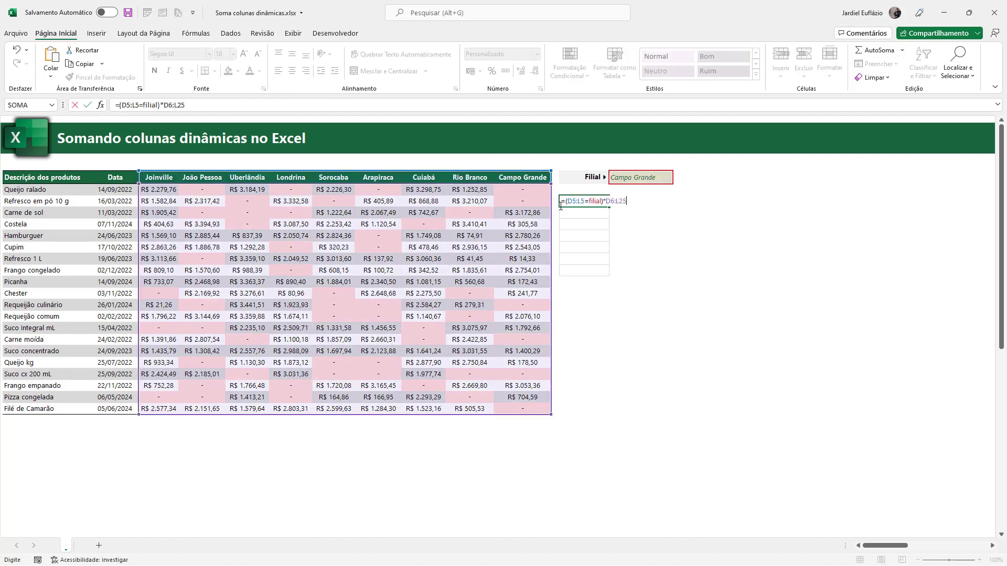
left_click(565, 202)
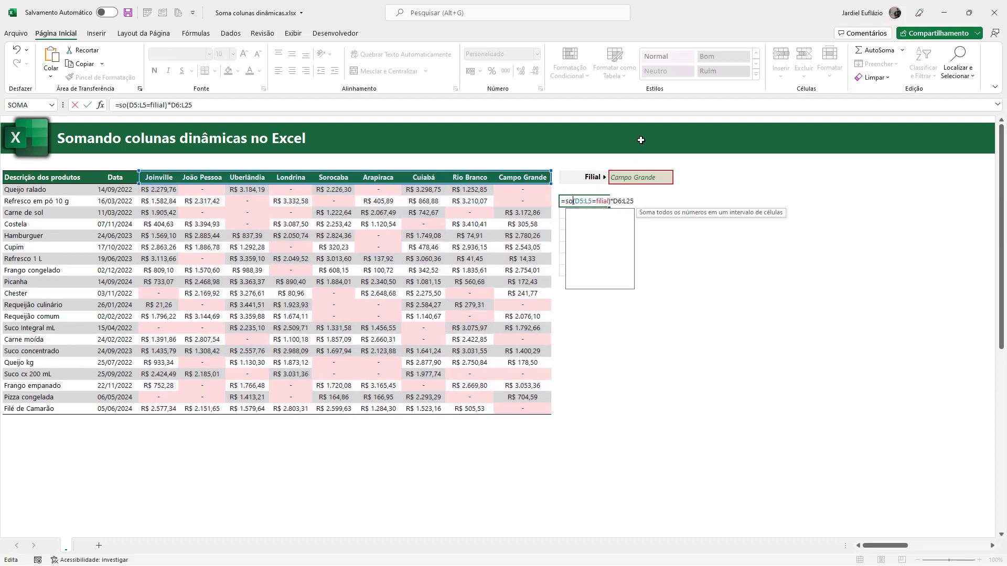
type("soma(")
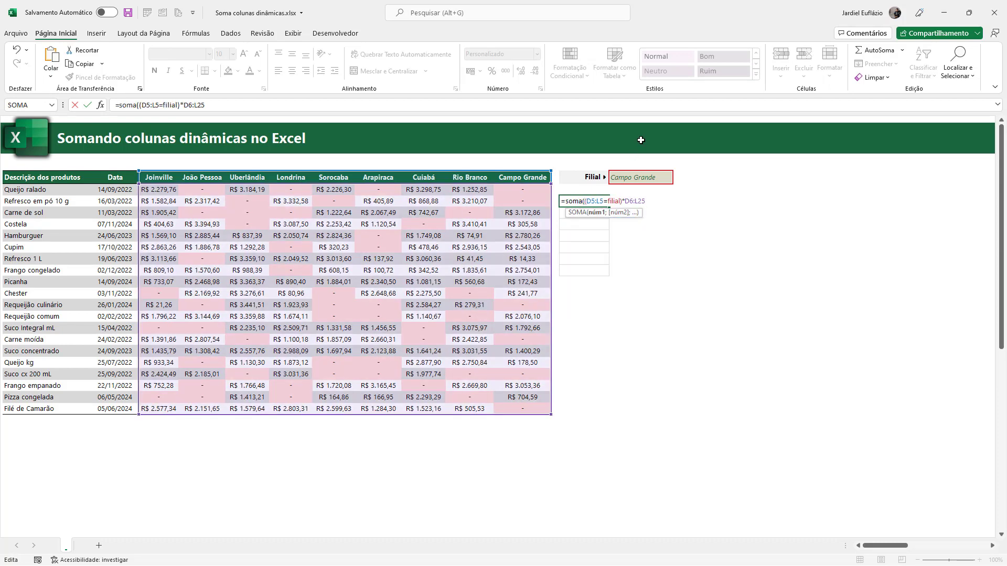
key("End")
key("Return")
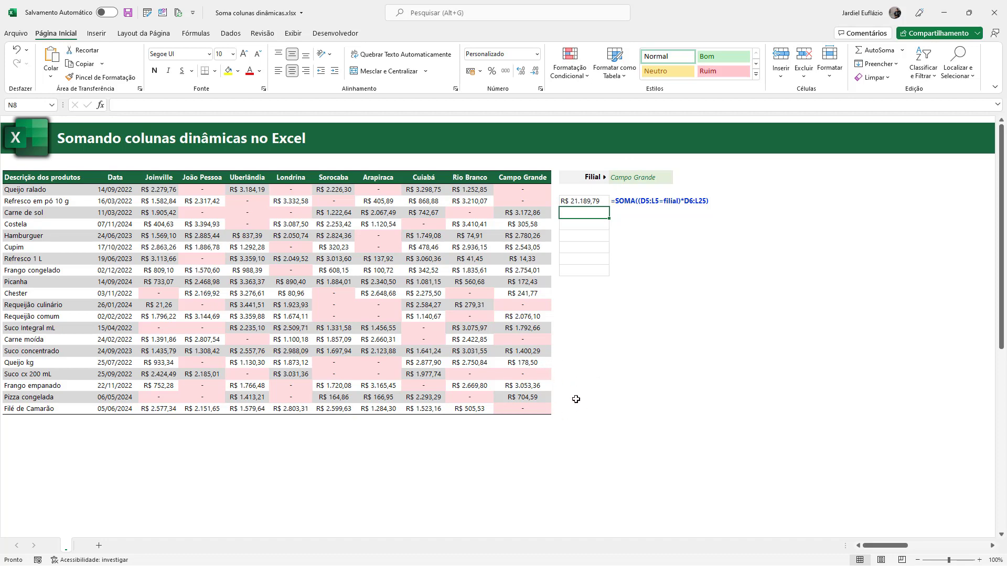
left_click(532, 420)
Add a check sum under Campo Grande and fill the column totals across all branch columns.
key("alt+equal")
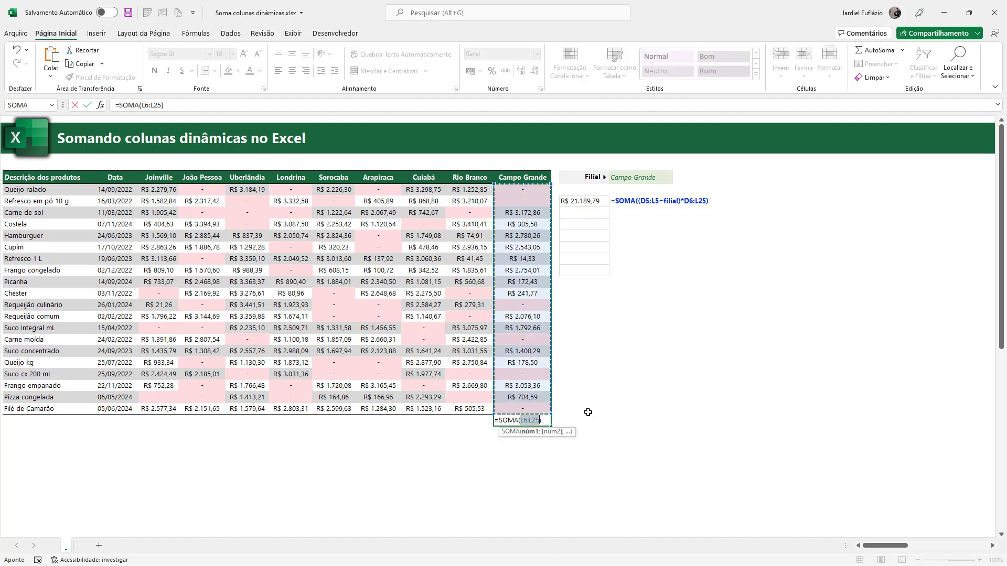
key("ctrl+Return")
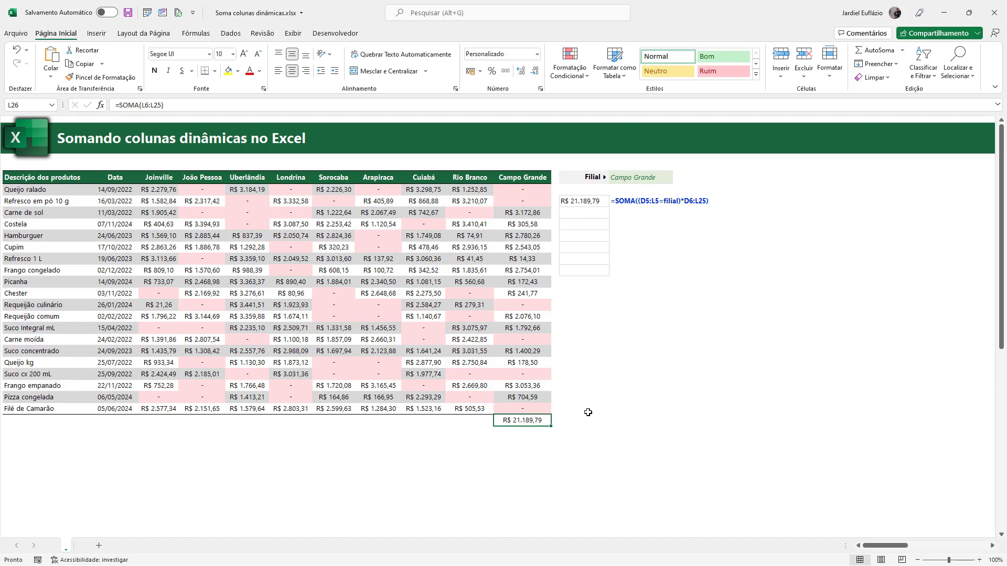
key("ctrl+c")
key("shift+Left")
key("shift+Left")
key("shift+Left")
key("shift+Left")
key("shift+Left")
key("shift+Left")
key("shift+Left")
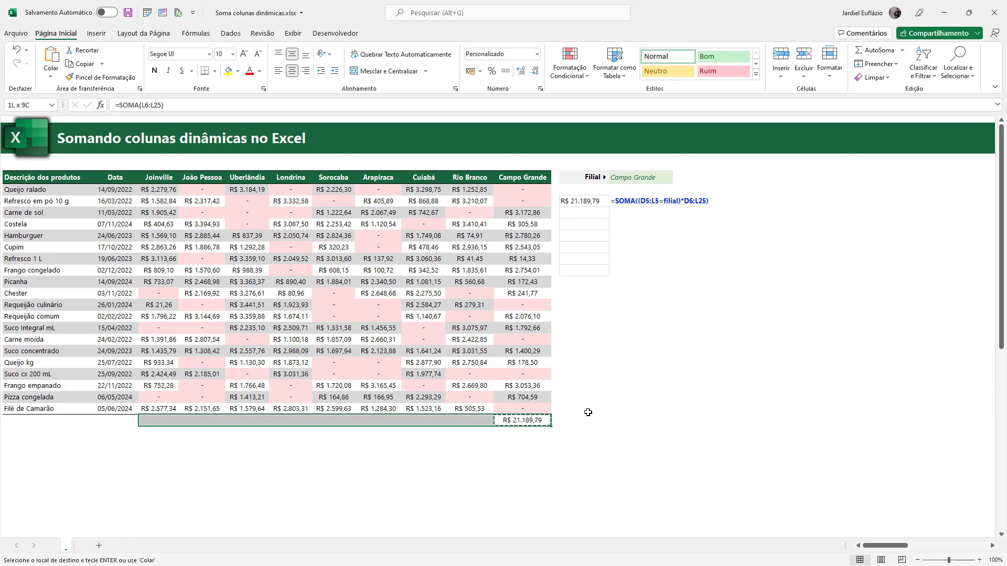
key("Return")
Auto-fit the columns, undo that, and clear the remaining total in row 26.
key("alt")
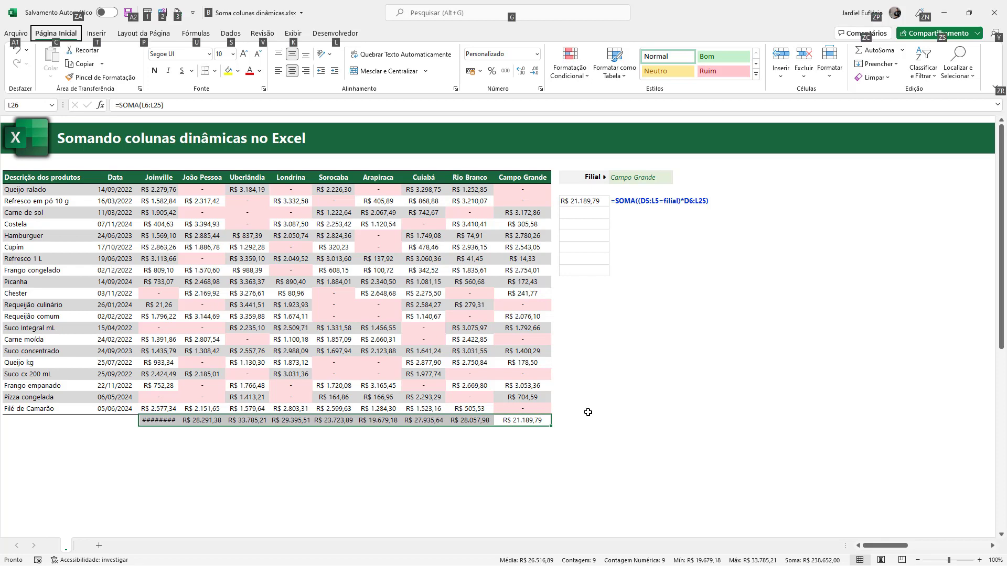
key("h")
key("o")
key("i")
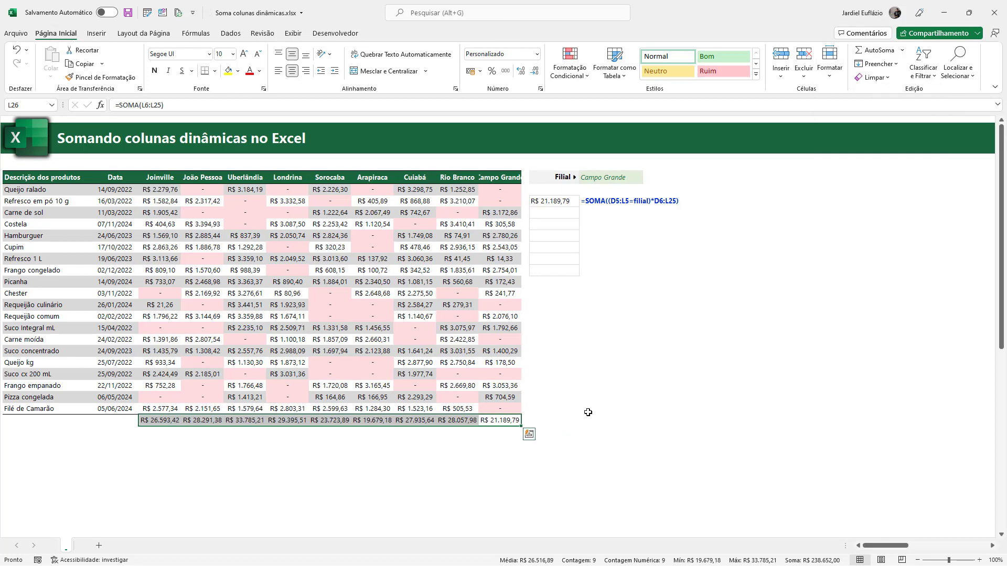
key("ctrl+z")
key("ctrl+z")
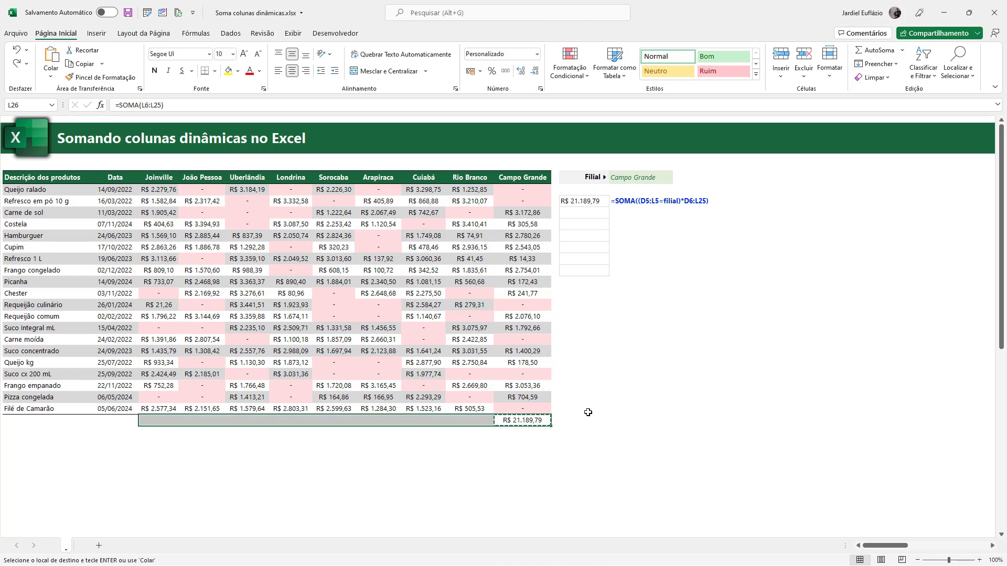
key("Delete")
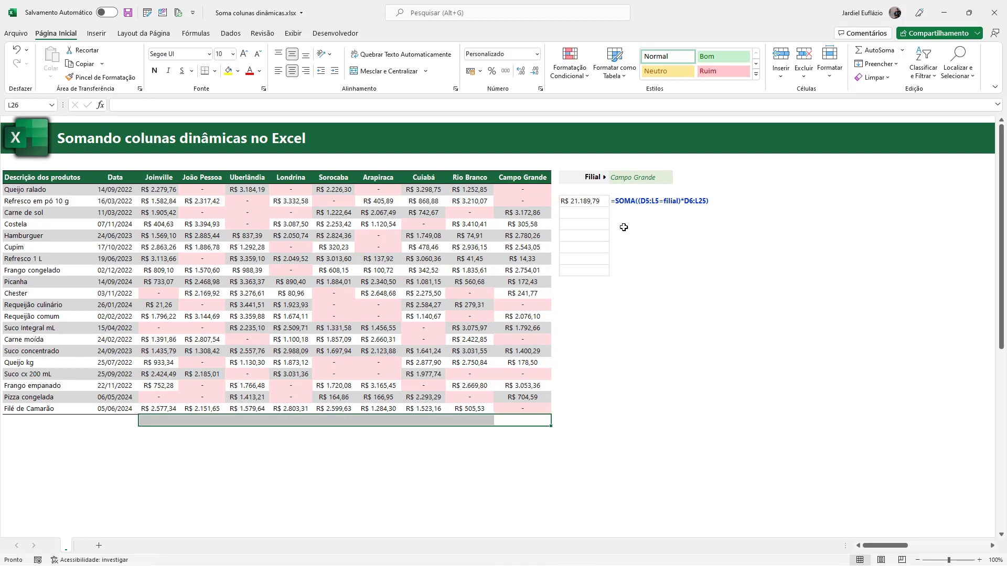
Enter =SE(D5:L5=filial;D6:L25) in N8 and preview its values, including 2543,05.
left_click(586, 214)
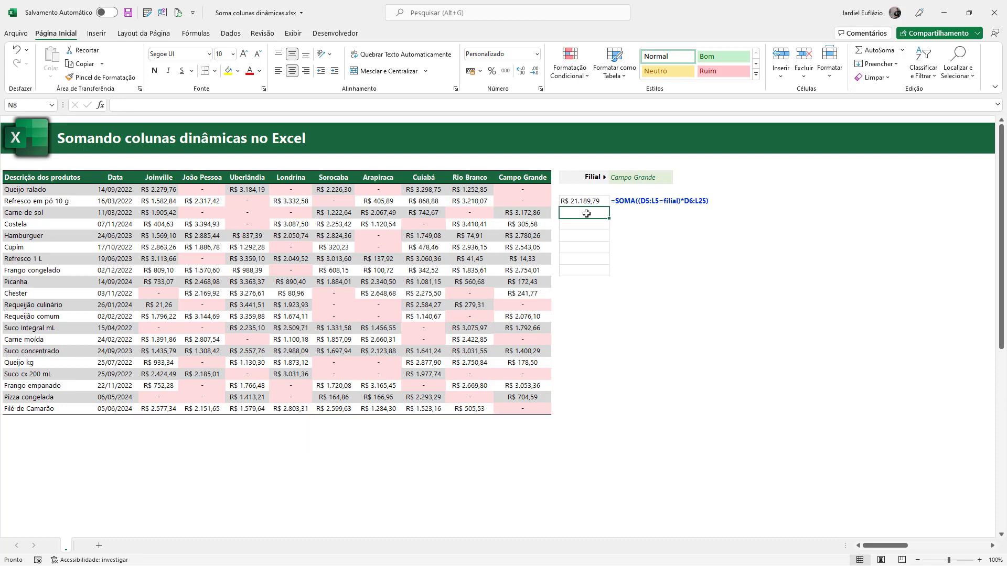
type("=")
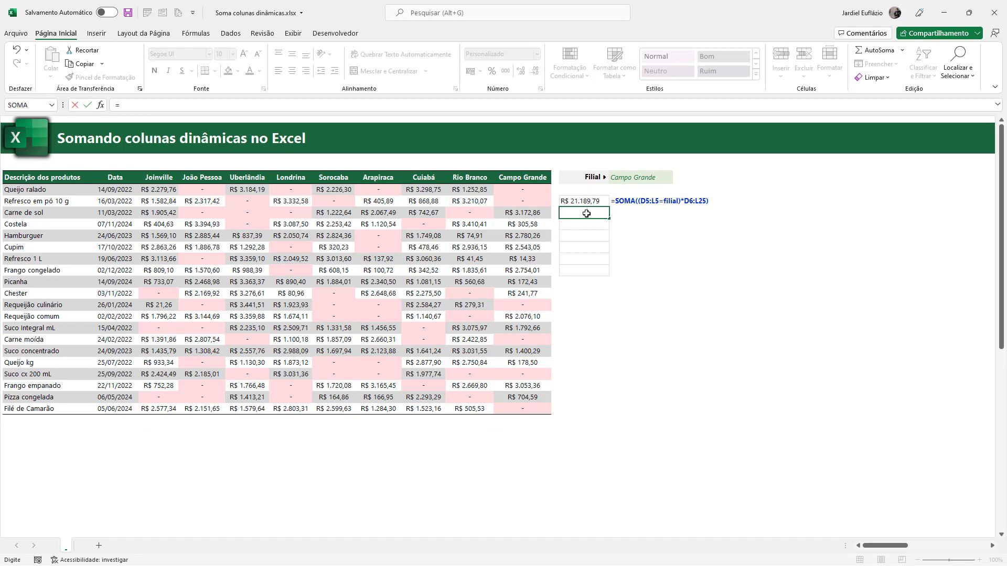
type("SE(")
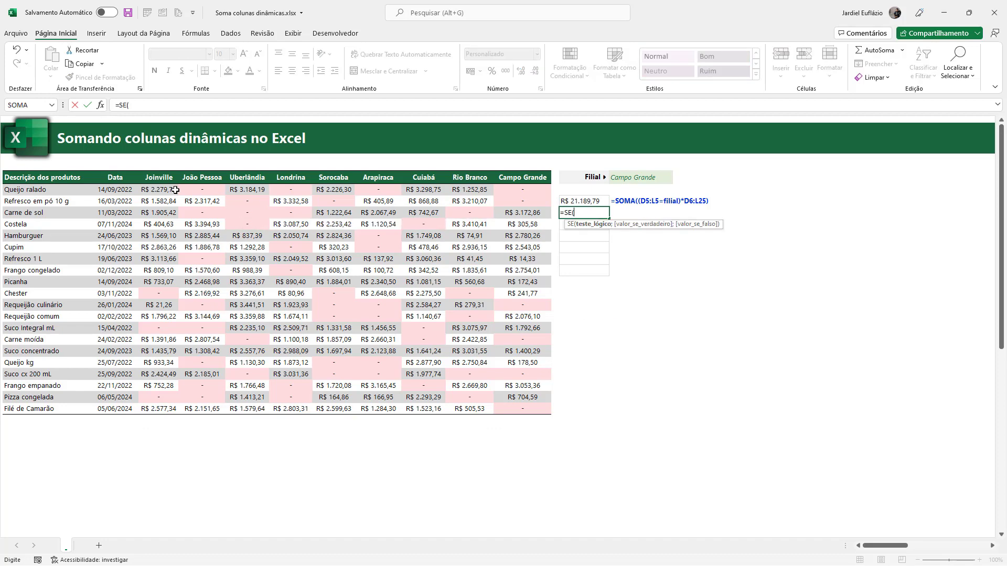
left_click_drag(159, 178, 510, 184)
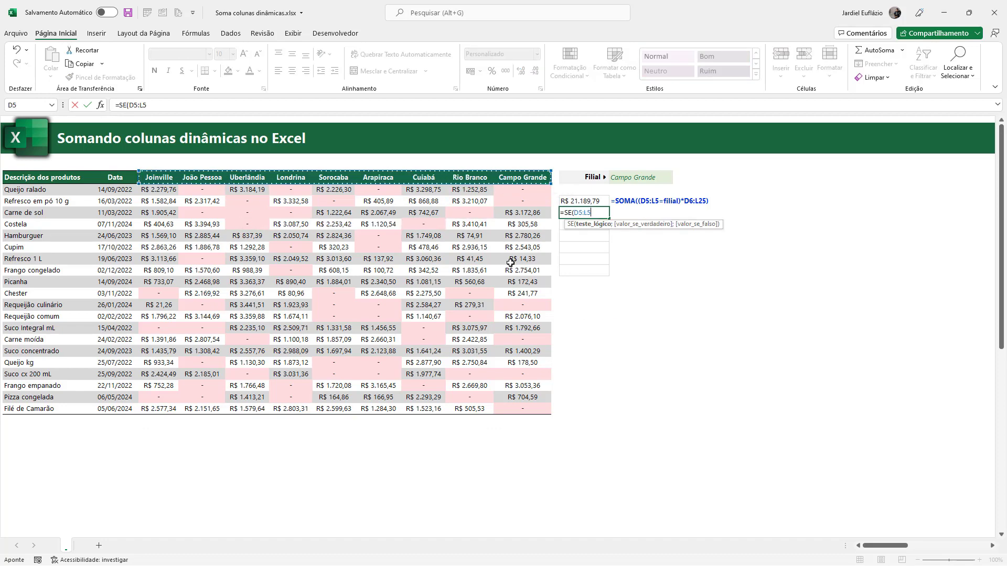
type("=f")
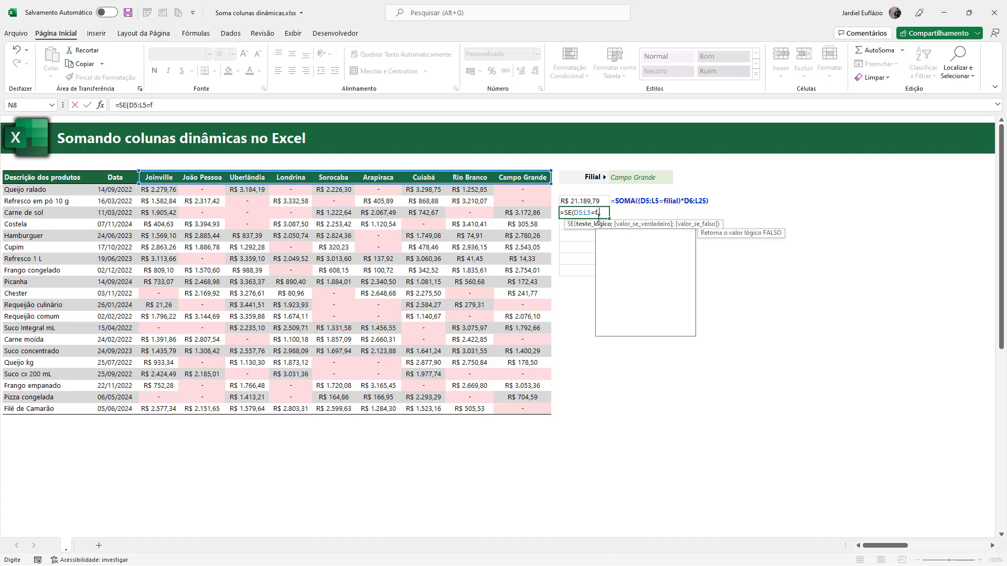
type("ilial")
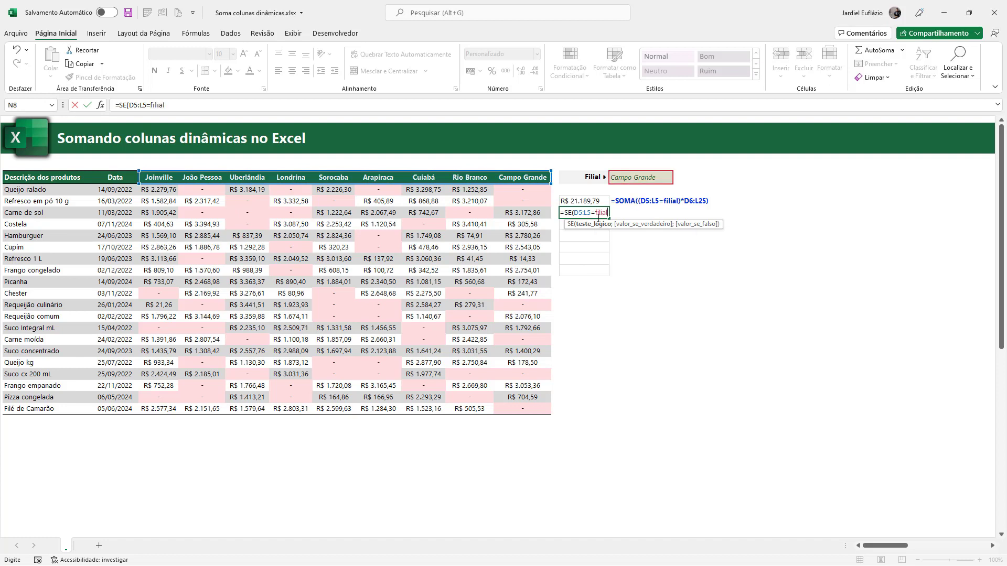
type(";")
left_click_drag(159, 189, 525, 400)
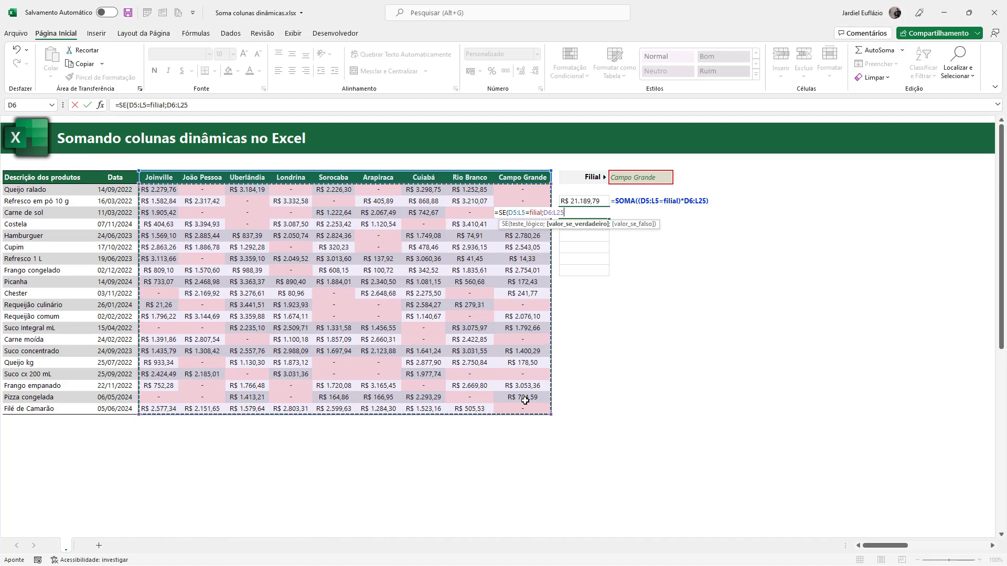
type(")")
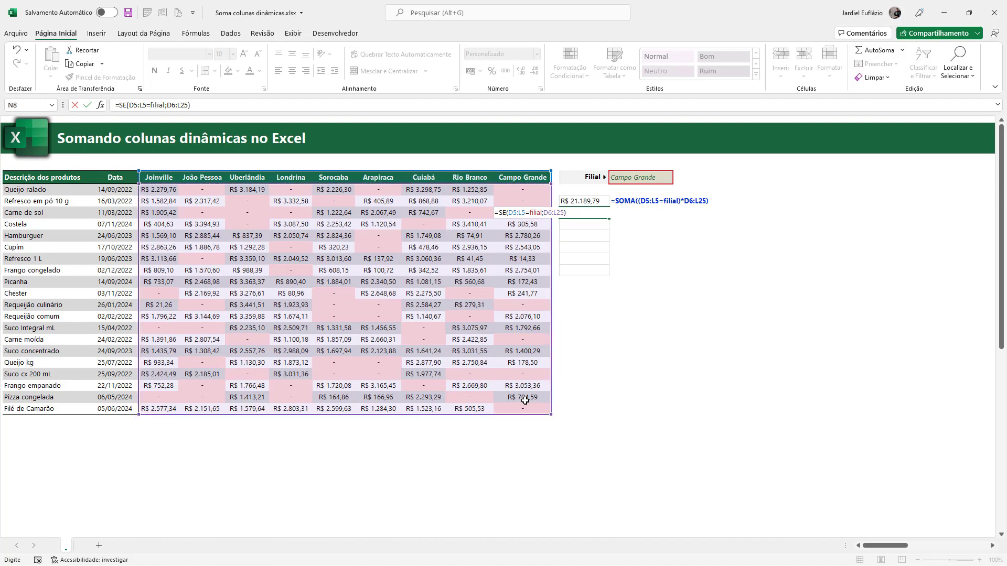
key("F9")
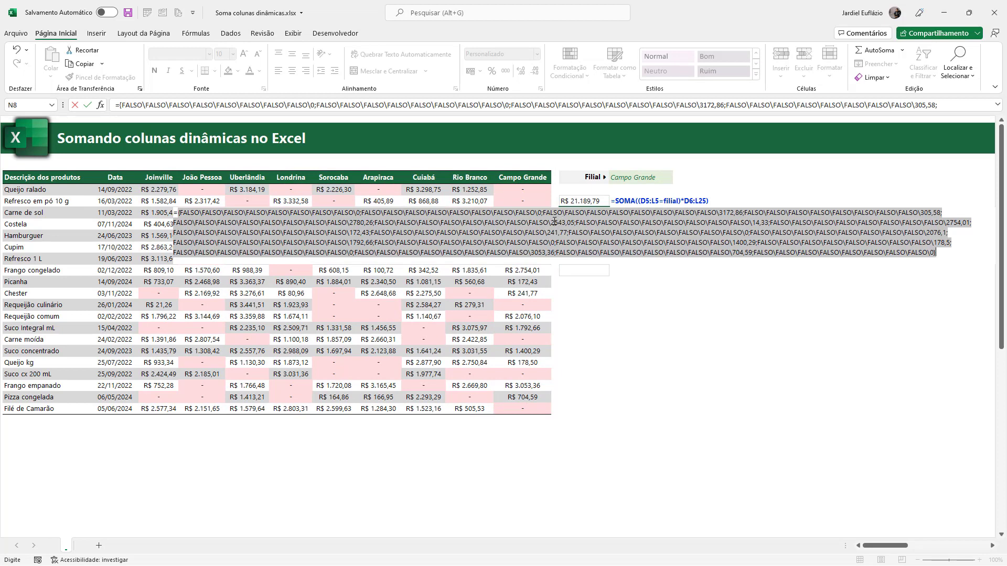
left_click_drag(552, 222, 576, 223)
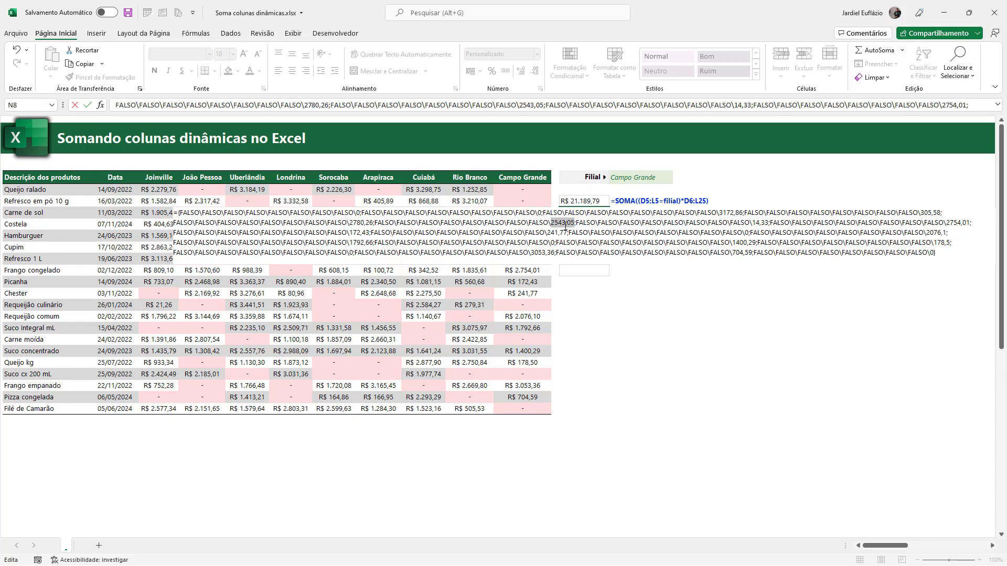
key("ctrl+z")
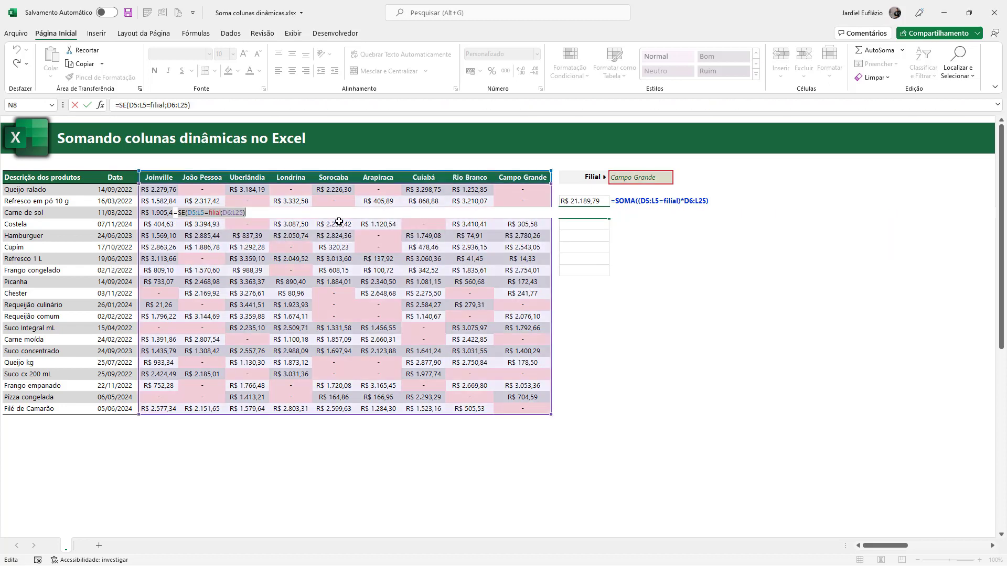
Wrap it as =SOMA(SE(D5:L5=filial;D6:L25)) and confirm it matches the N7 total.
left_click(176, 213)
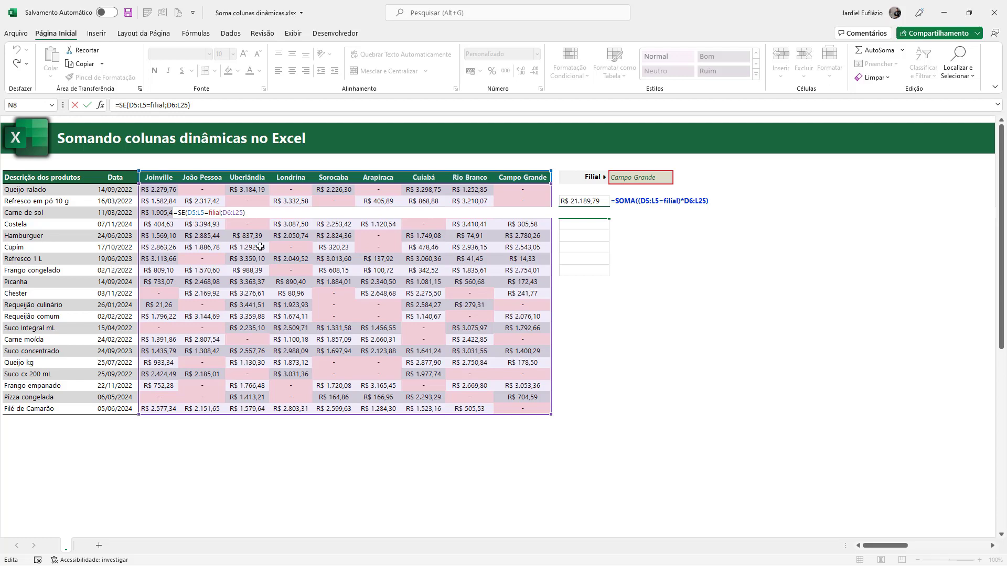
type("SOMA(")
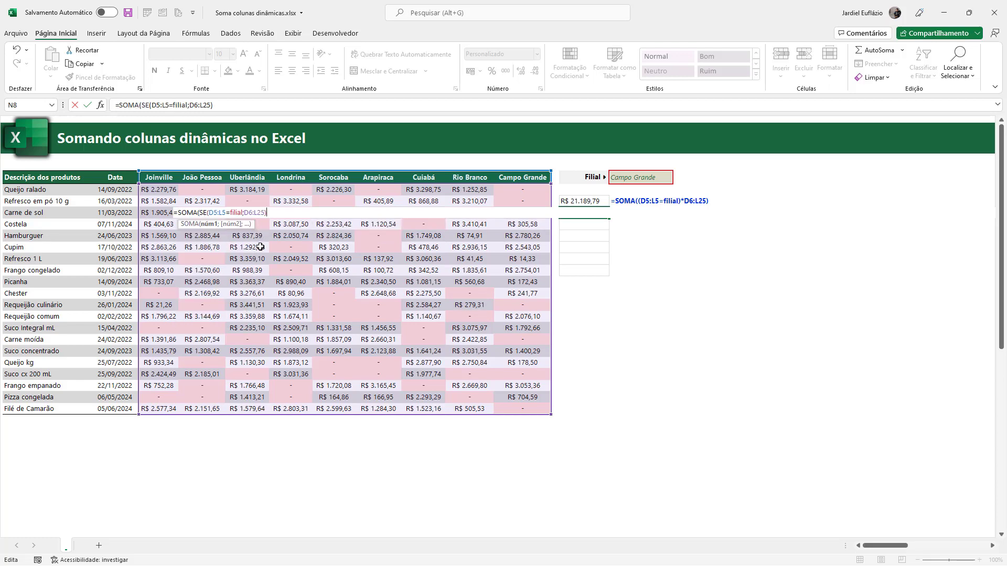
key("ctrl+Return")
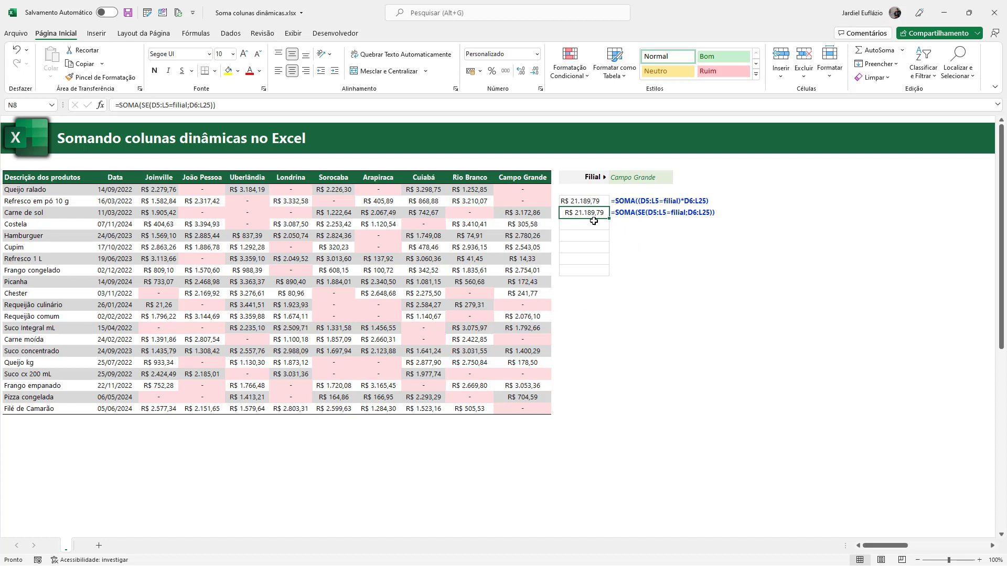
left_click_drag(584, 202, 584, 213)
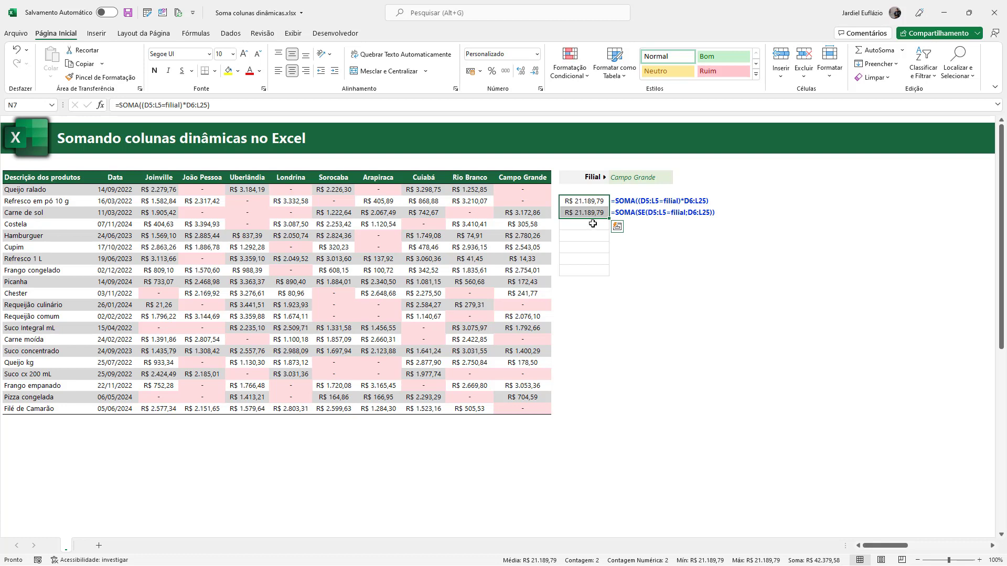
left_click(591, 226)
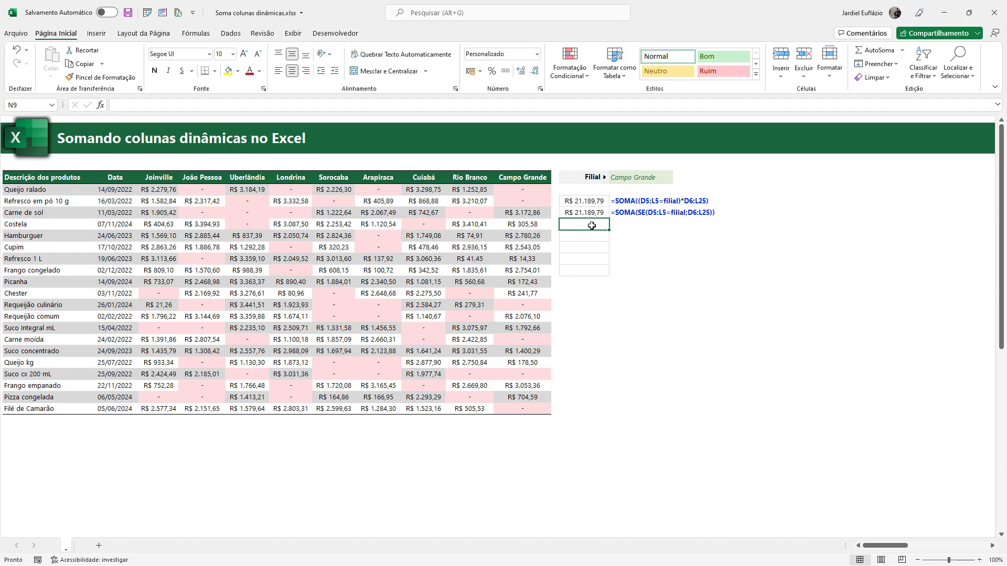
Enter =PROCX(filial;D5:L5;D6:L25) in N9 and evaluate it to the Campo Grande column array.
type("=")
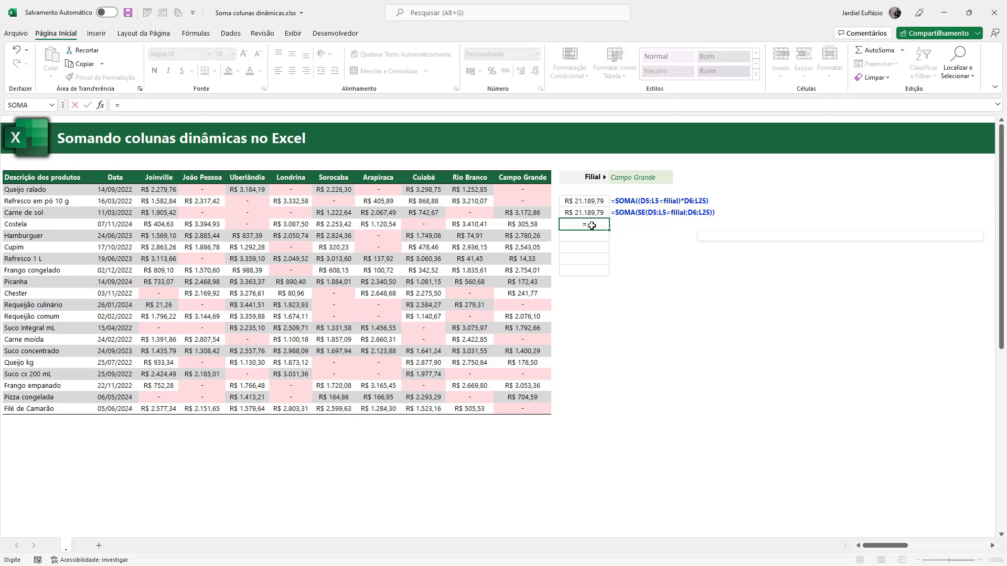
type("procx")
key("Tab")
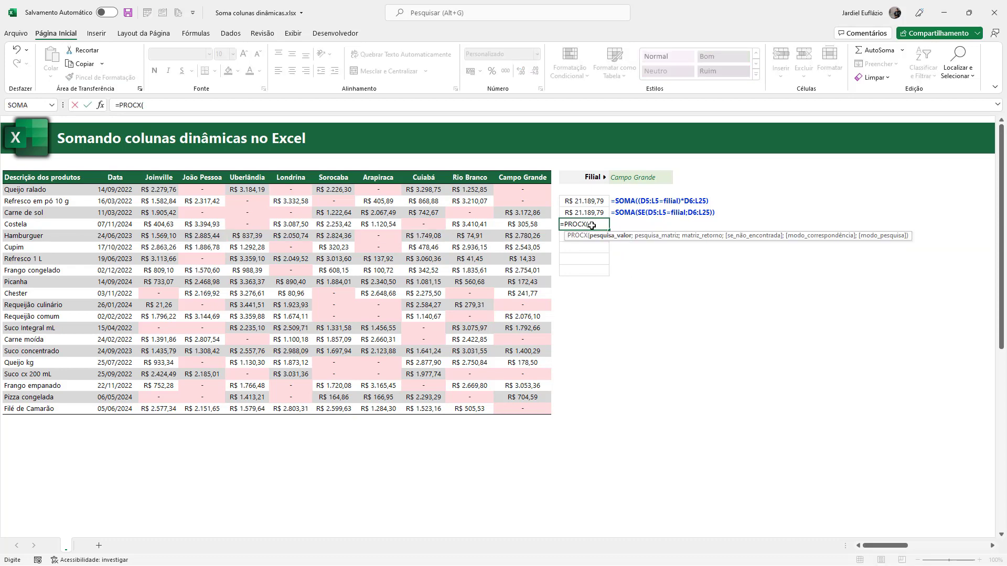
type("fi")
key("Tab")
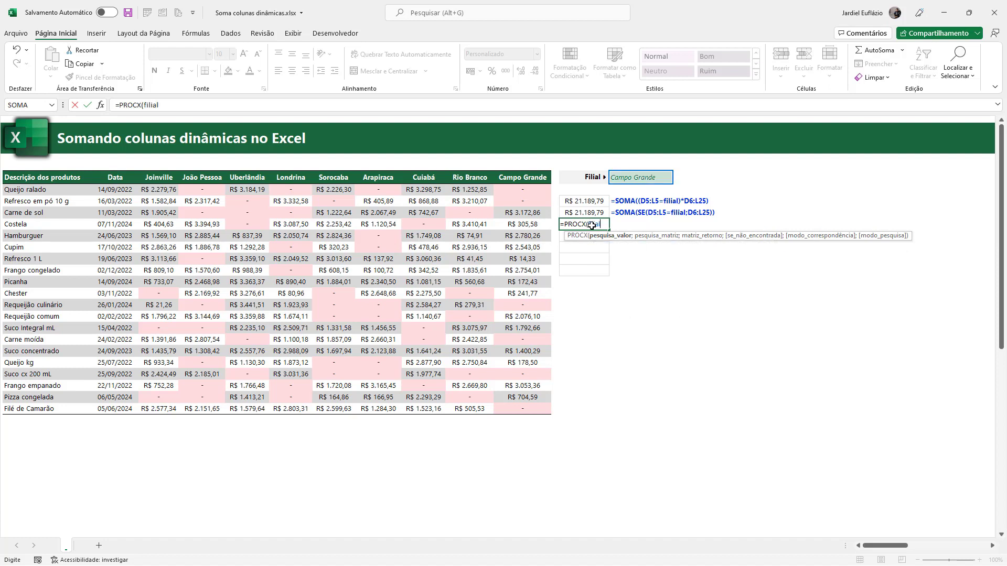
type(";")
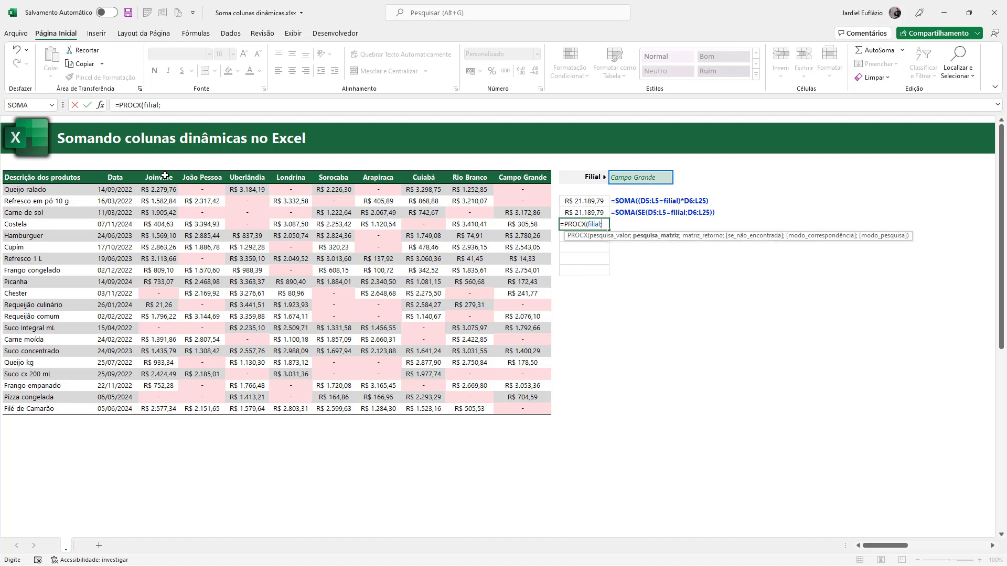
left_click_drag(159, 177, 522, 177)
type(";")
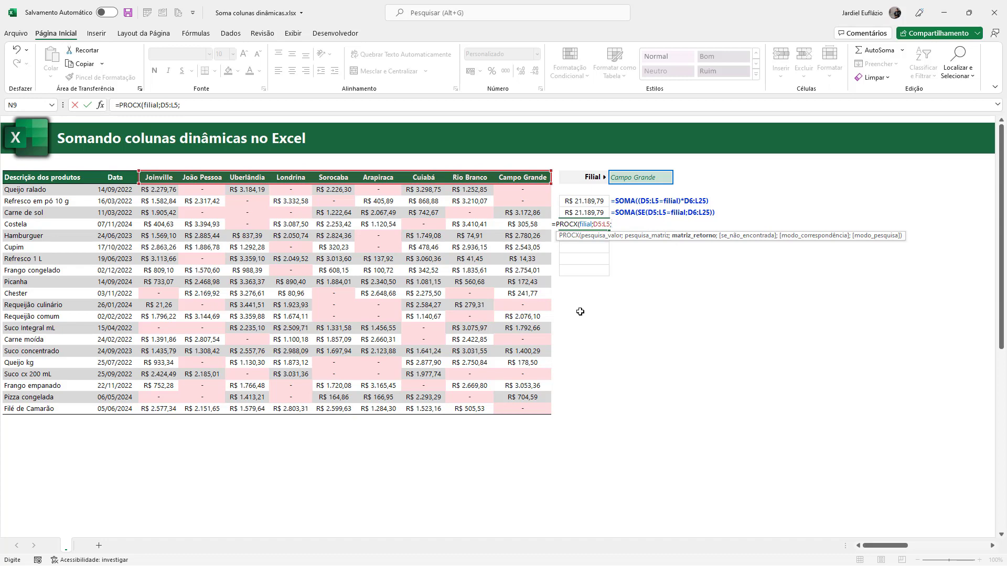
mouse_move(156, 189)
left_mouse_down()
mouse_move(534, 366)
mouse_move(534, 404)
left_mouse_up()
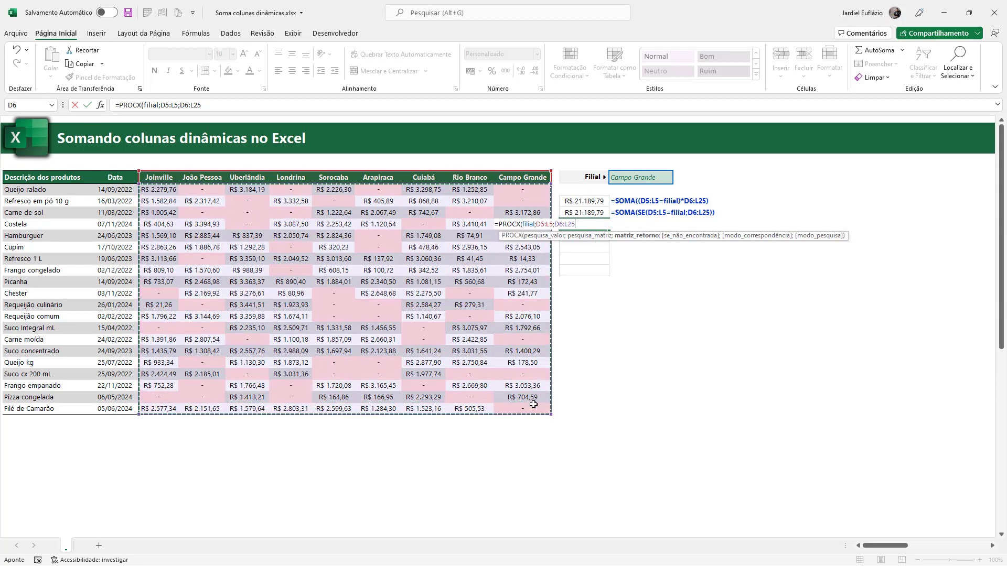
type(")")
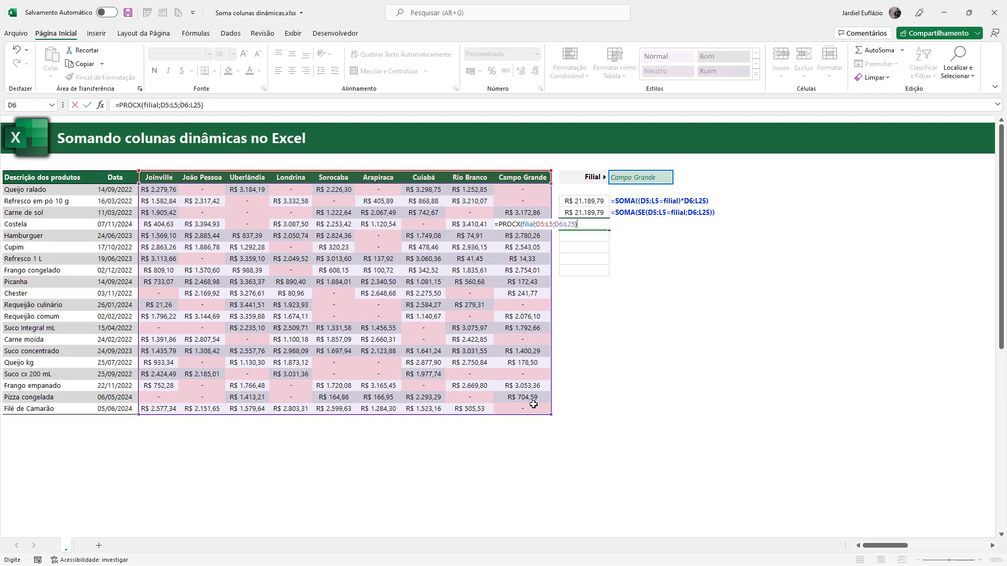
key("F9")
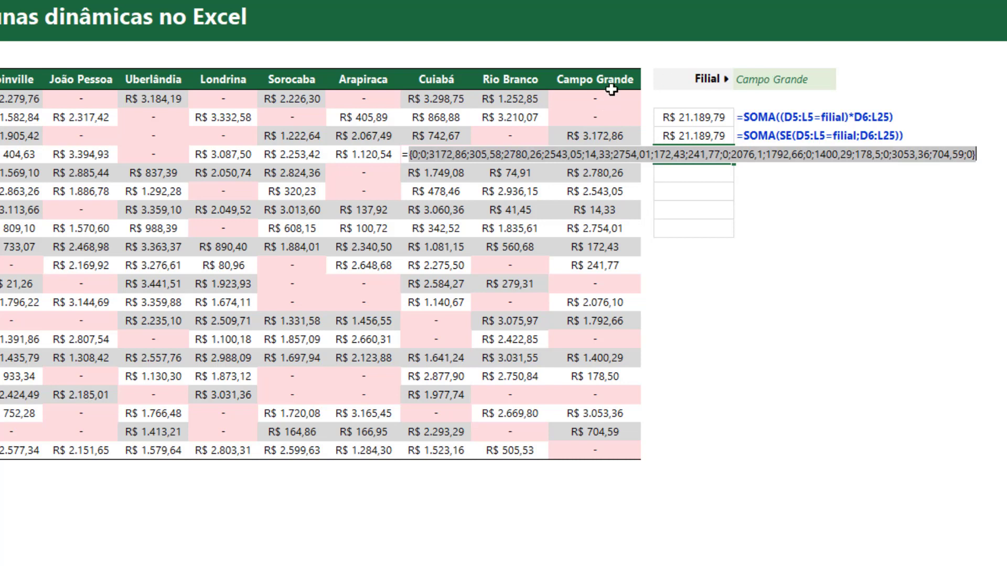
Review the PROCX array values, then commit =SOMA(PROCX(filial;D5:L5;D6:L25)) in N9.
left_click_drag(429, 154, 467, 158)
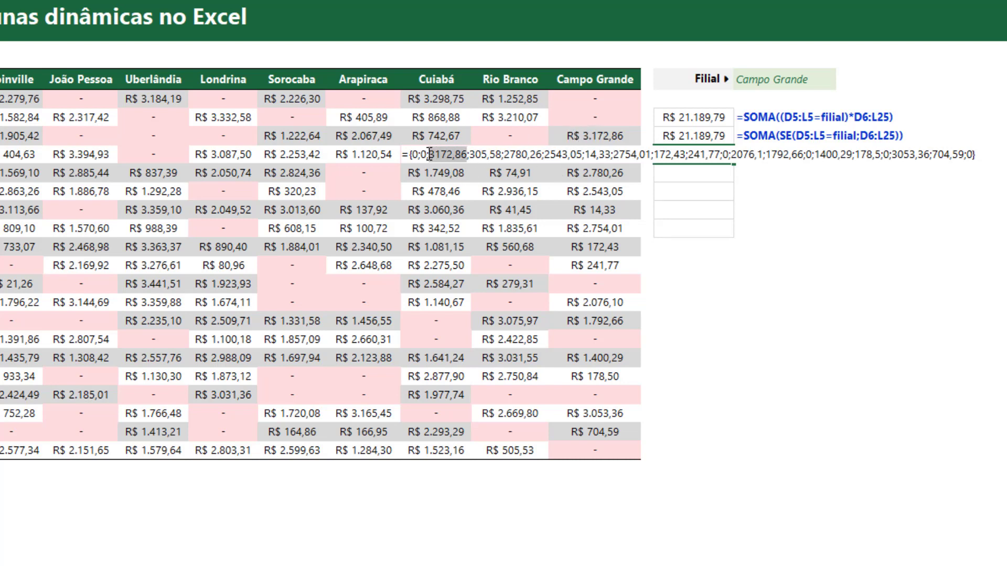
left_click_drag(427, 156, 413, 156)
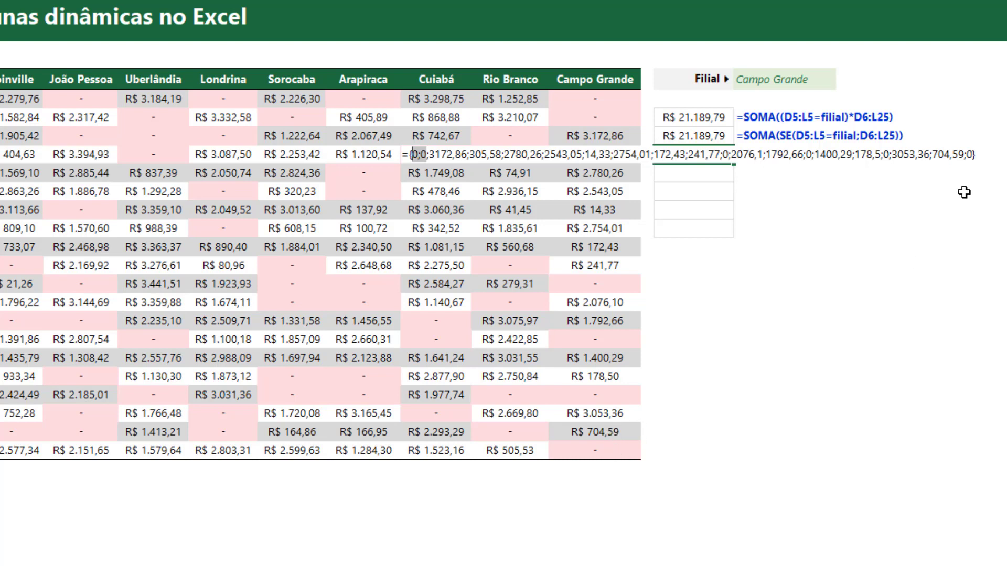
left_click(944, 153)
left_click_drag(943, 153, 974, 153)
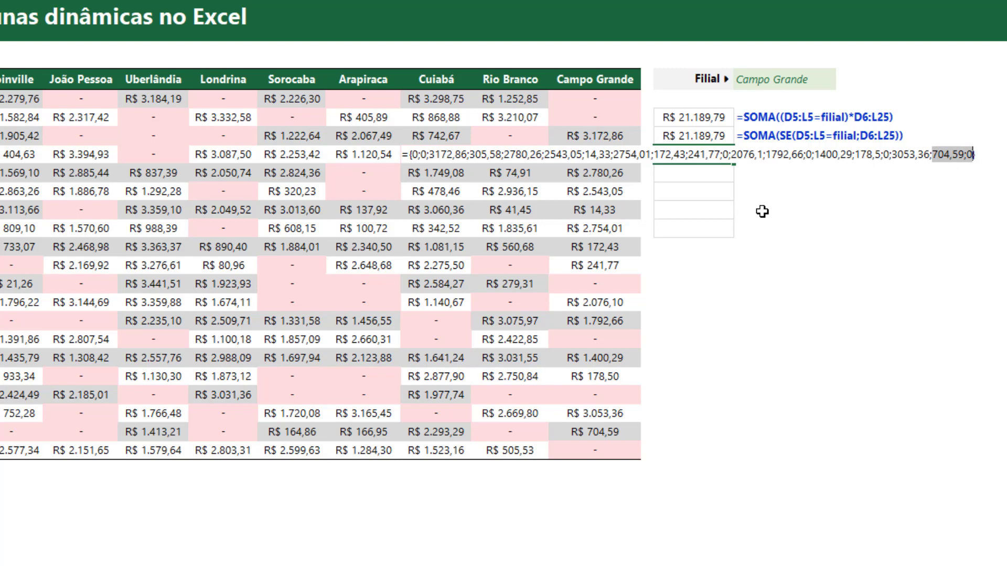
key("ctrl+z")
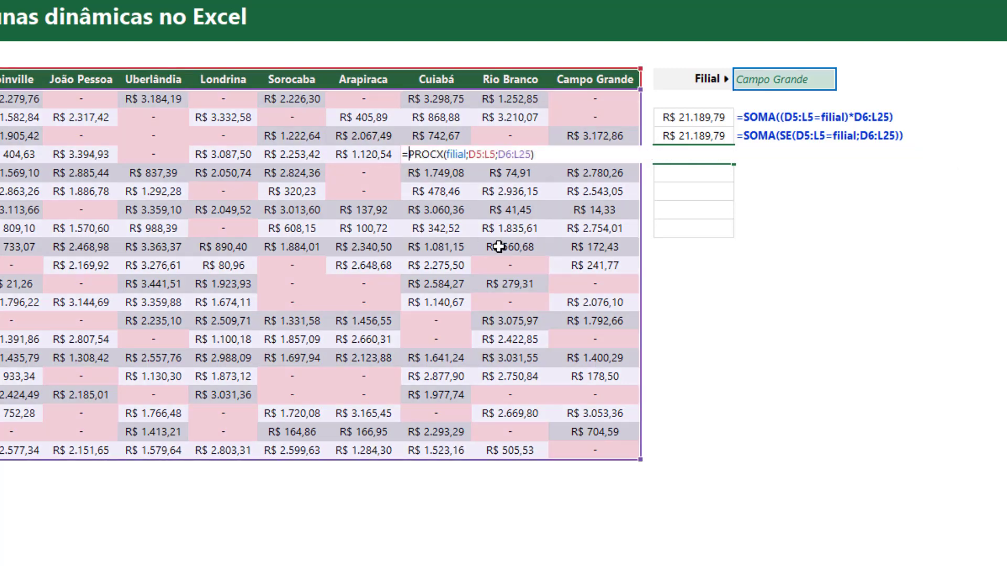
type("SOMA(")
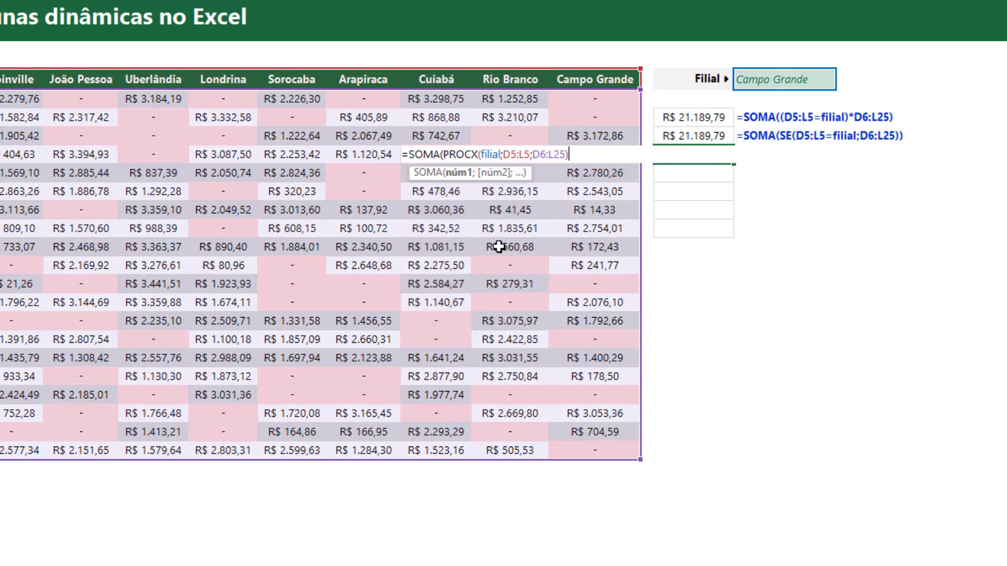
key("Return")
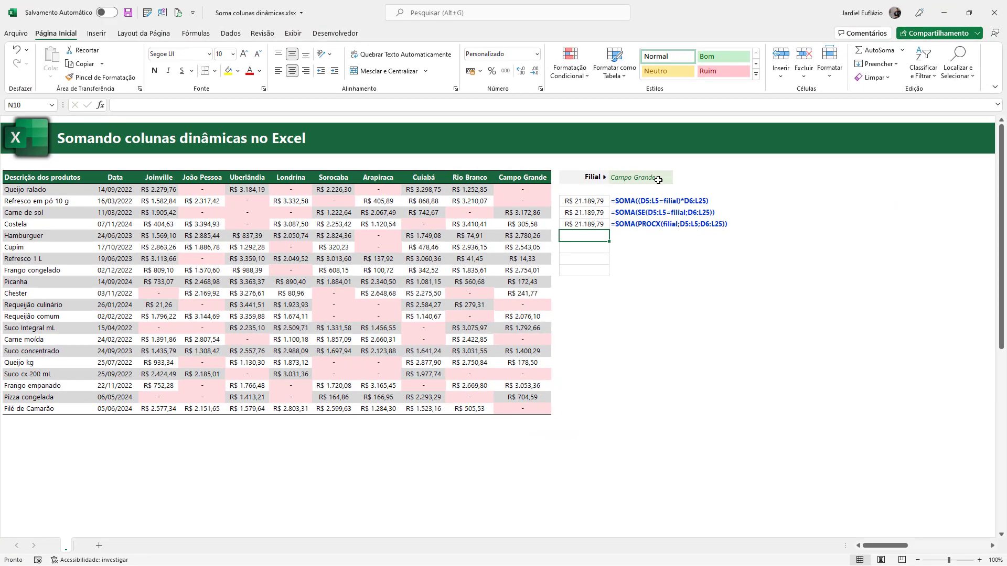
Try João Pessoa, Uberlândia and Londrina as Filial, settling on Cuiabá.
left_click(658, 179)
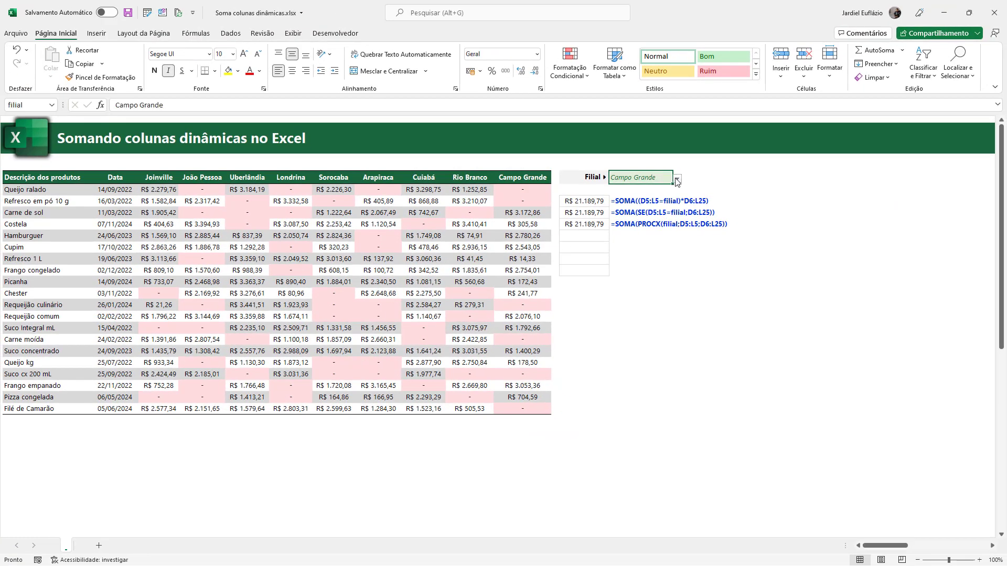
left_click(677, 178)
left_click(627, 188)
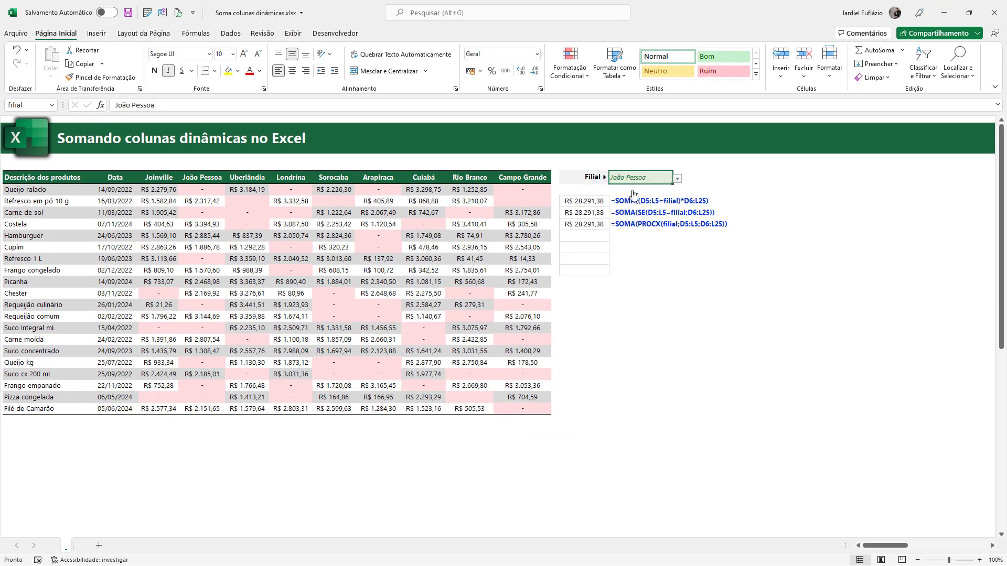
left_click(677, 179)
left_click(629, 195)
left_click(676, 178)
left_click(647, 202)
left_click(677, 179)
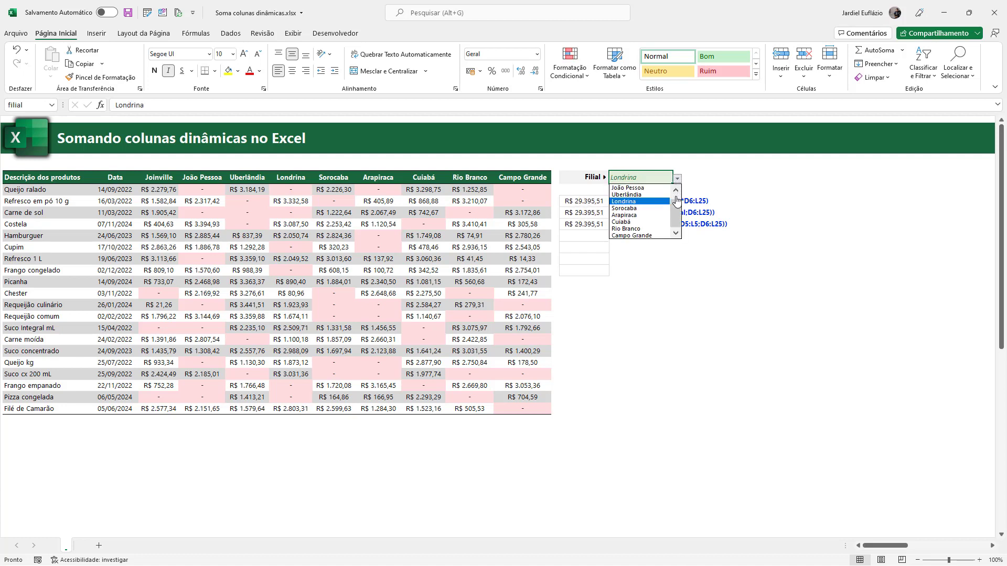
left_click(627, 221)
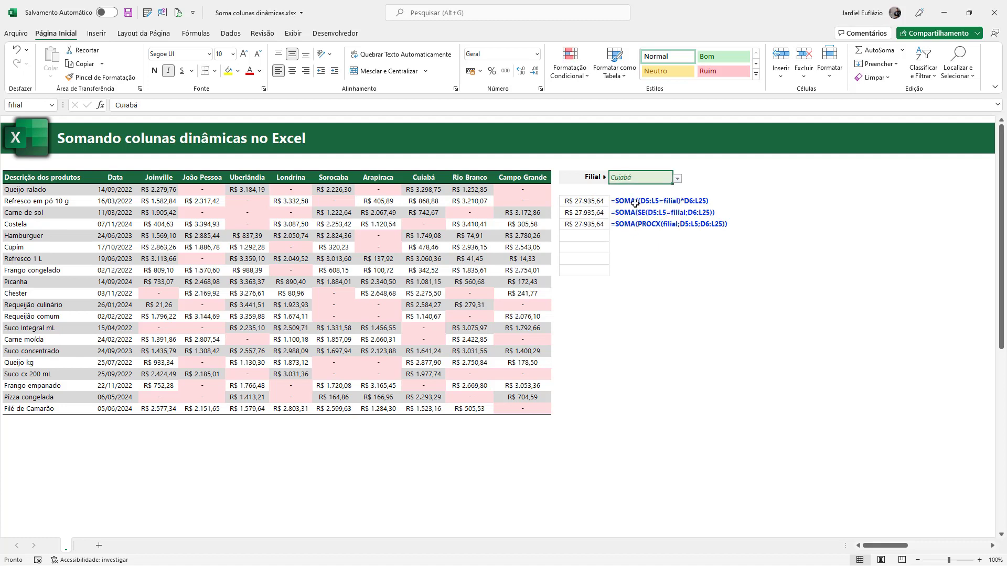
left_click(597, 233)
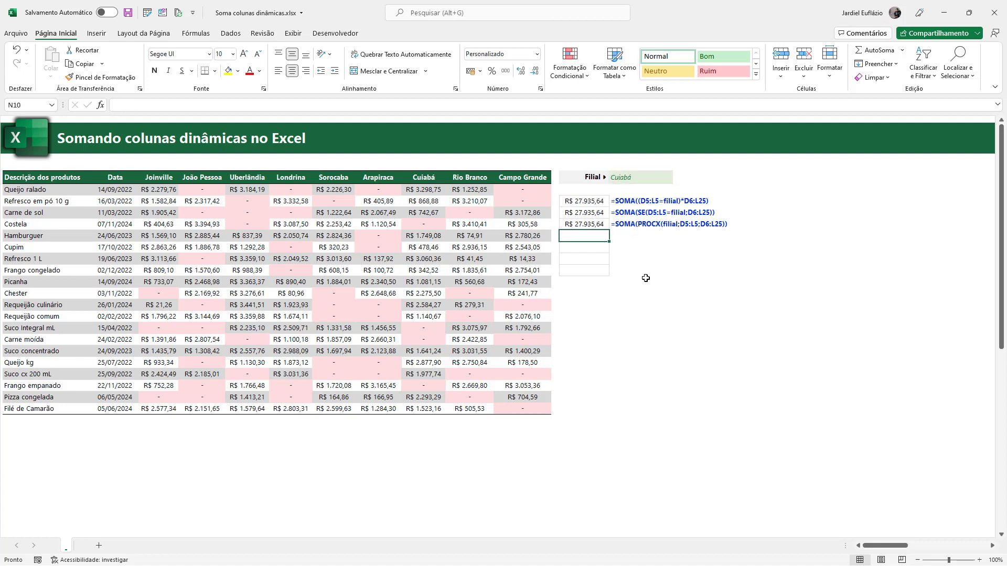
Start a FILTRO formula in N10 using the sales block D6:L25 as the array.
left_click(278, 70)
type("=filtr")
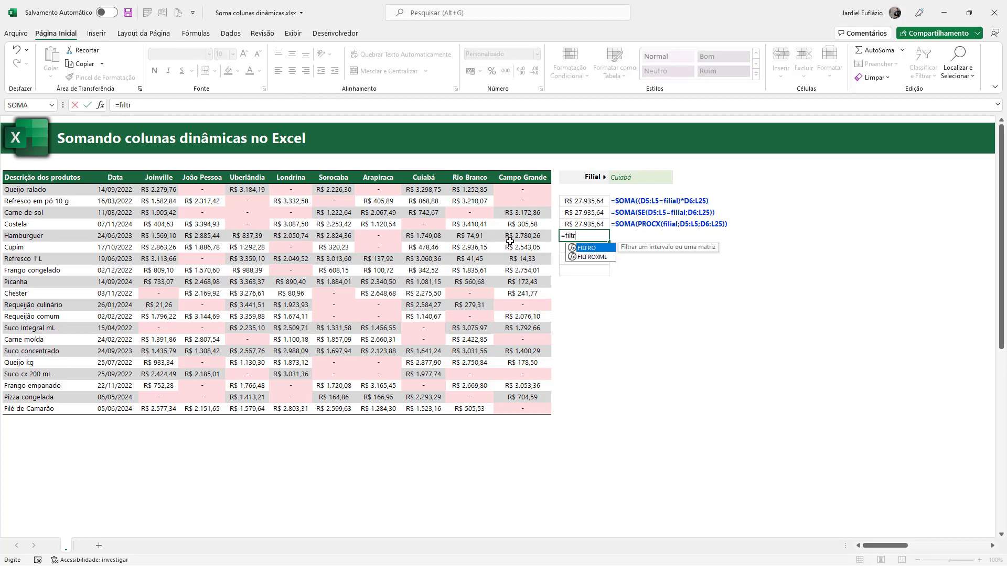
key("Tab")
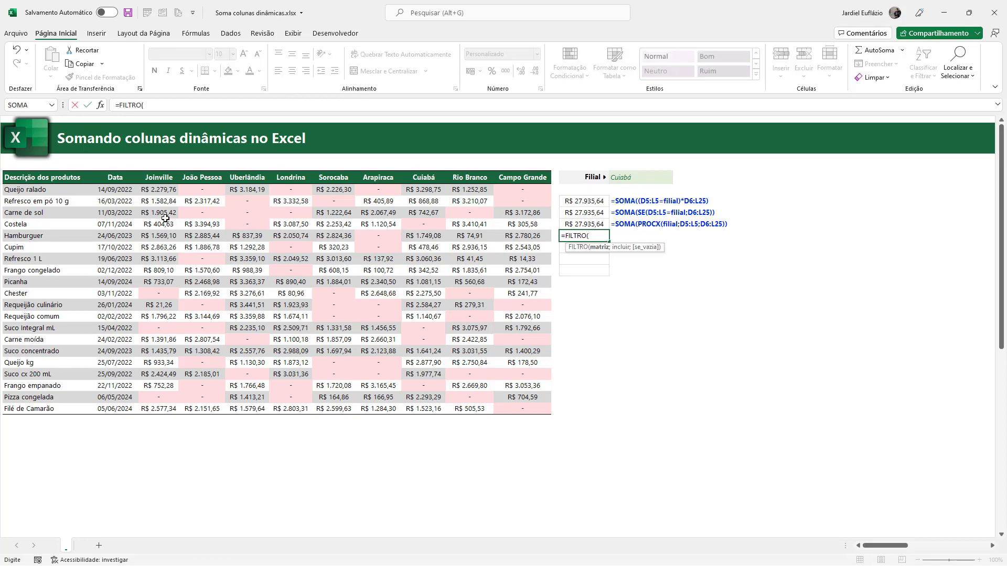
left_click_drag(163, 215, 521, 272)
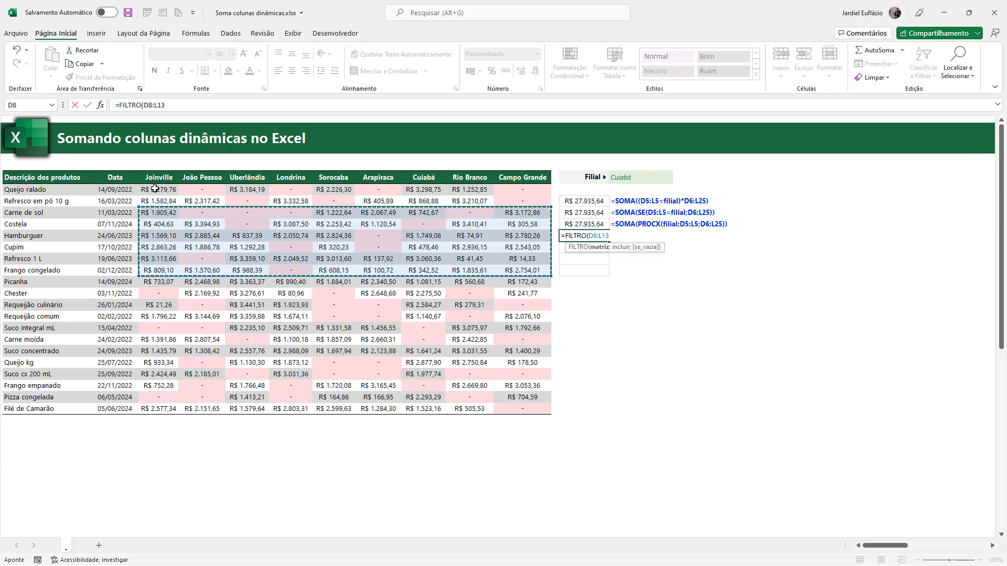
left_click_drag(159, 189, 521, 408)
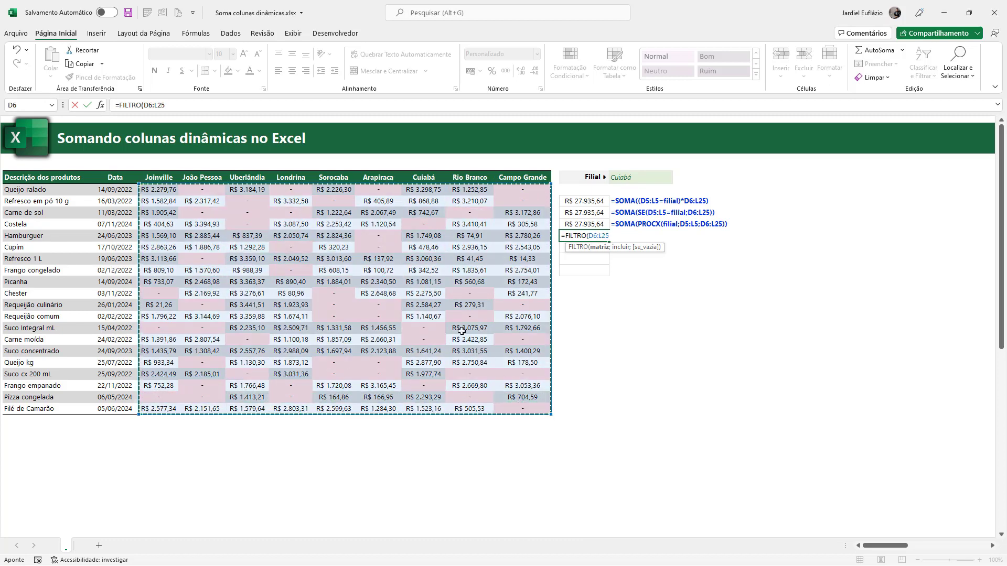
Add the include condition CONT.SE(filial;D5:L5) to the FILTRO formula.
type(";")
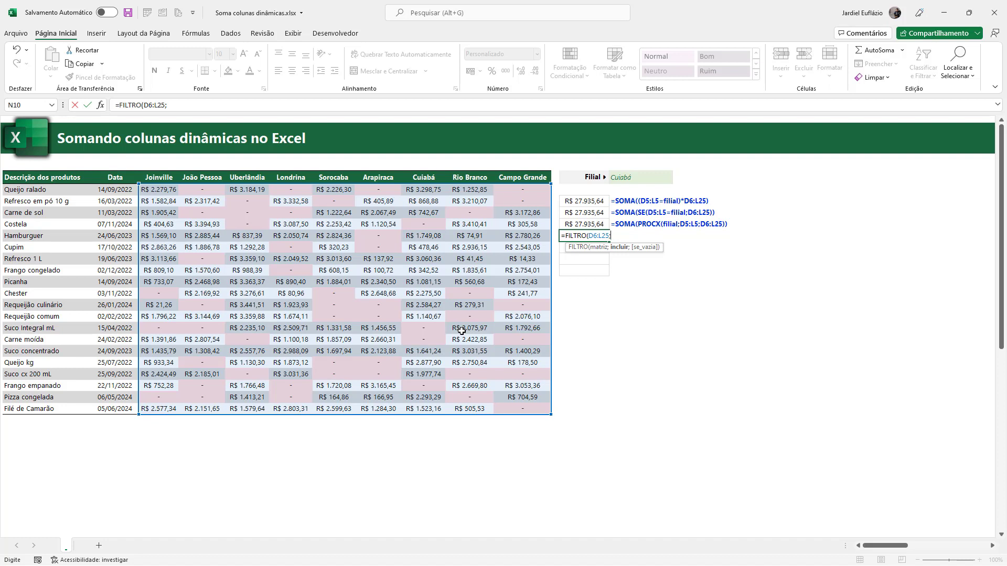
type("CONT.SE(")
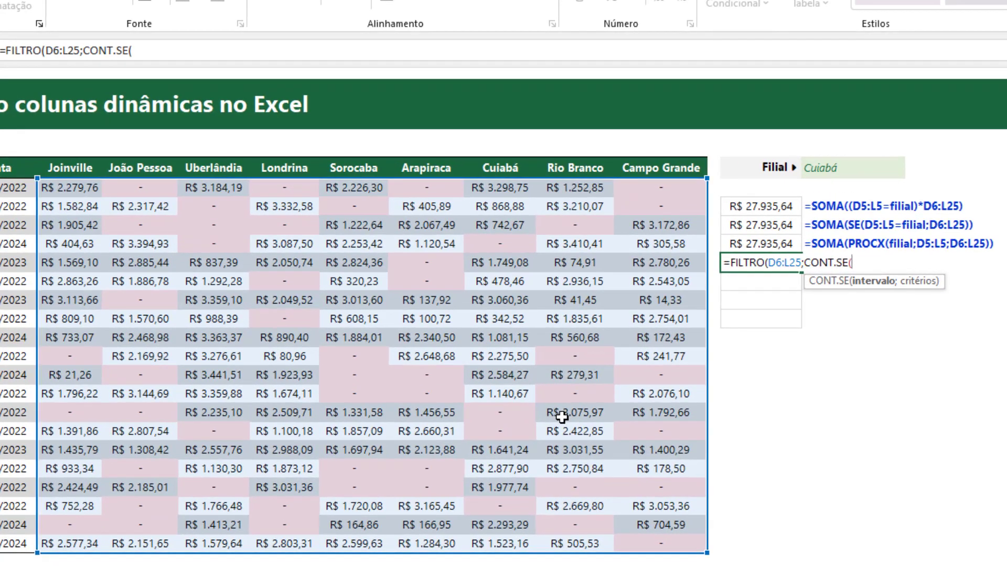
left_click(834, 172)
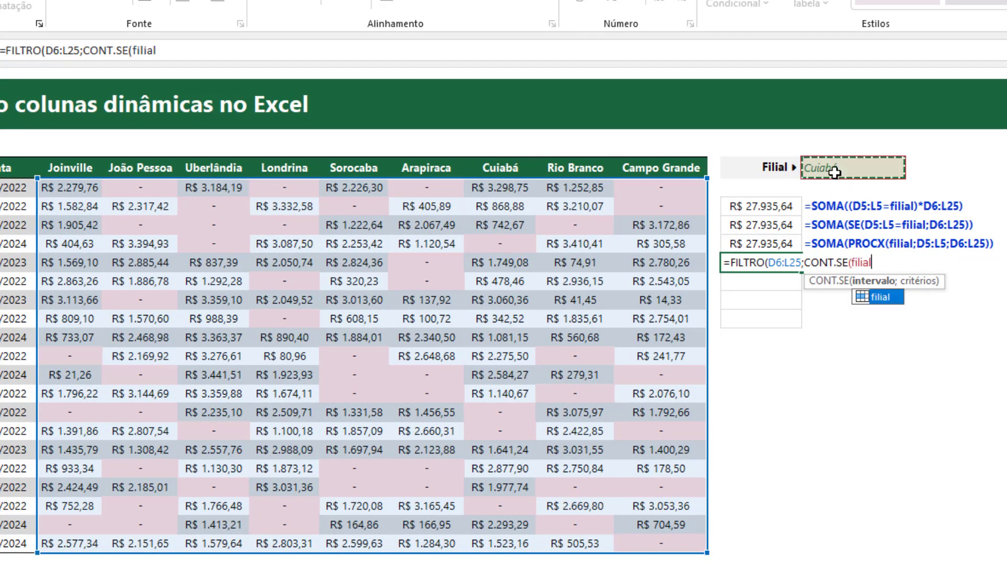
type(";")
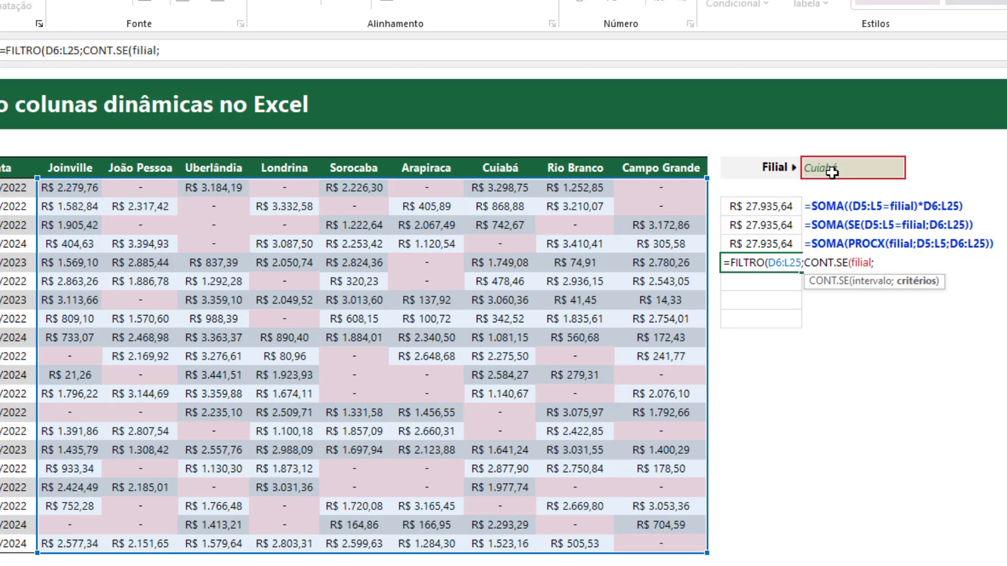
left_click_drag(64, 168, 665, 170)
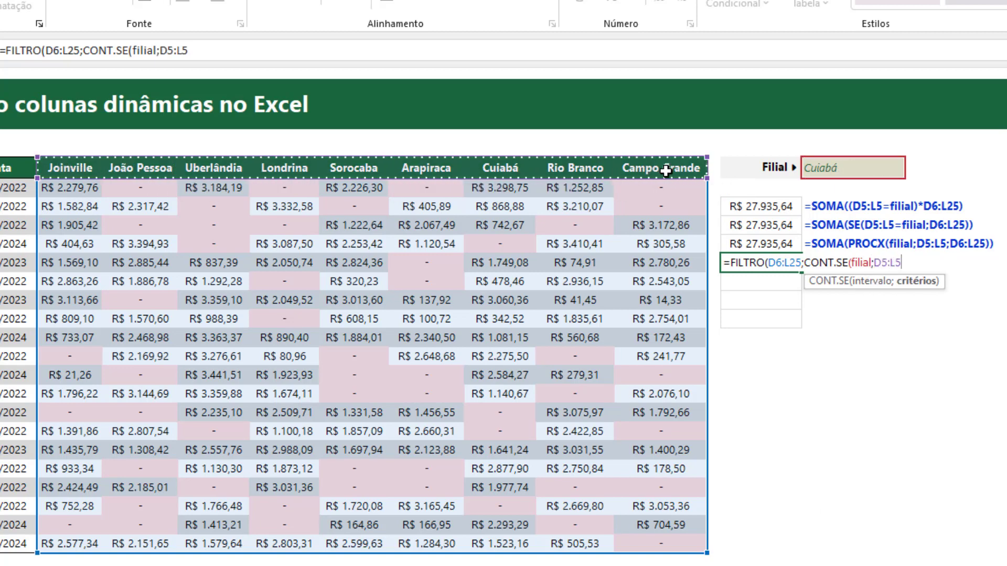
type(")")
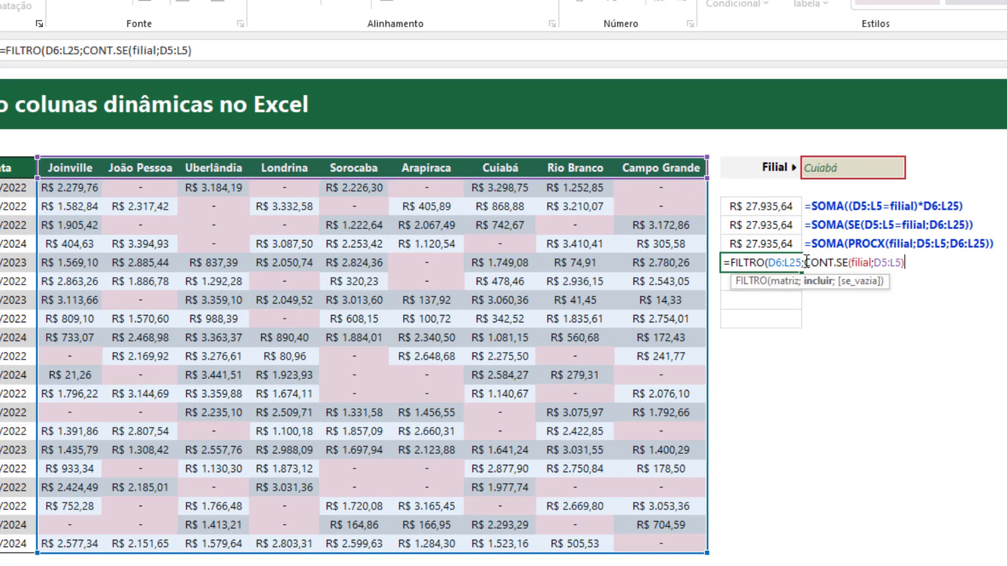
left_click_drag(808, 265, 945, 266)
Evaluate CONT.SE(filial;D5:L5) to the array {0\0\0\0\0\0\1\0\0}, whose single 1 marks Cuiabá.
key("F9")
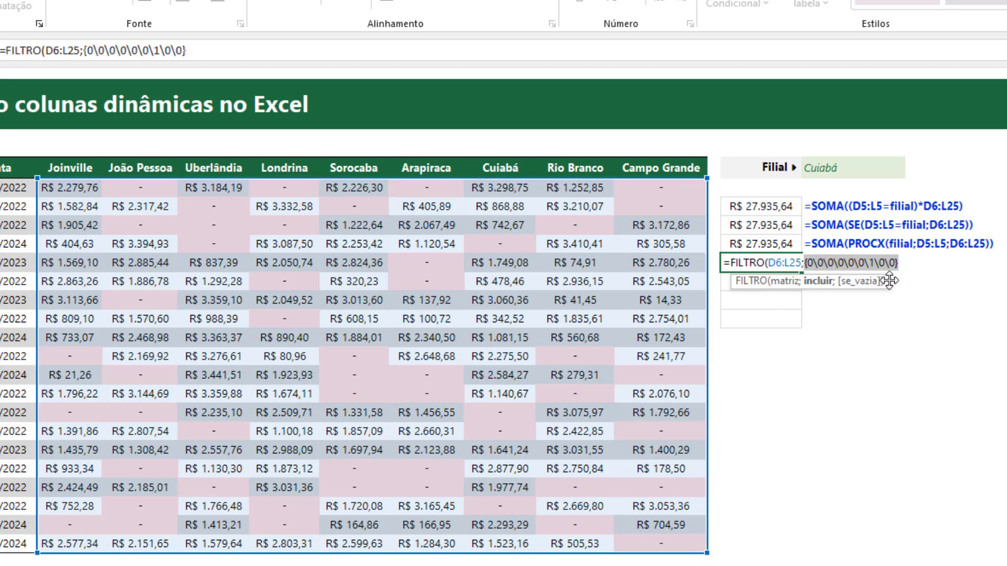
left_click(872, 261)
double_click(871, 261)
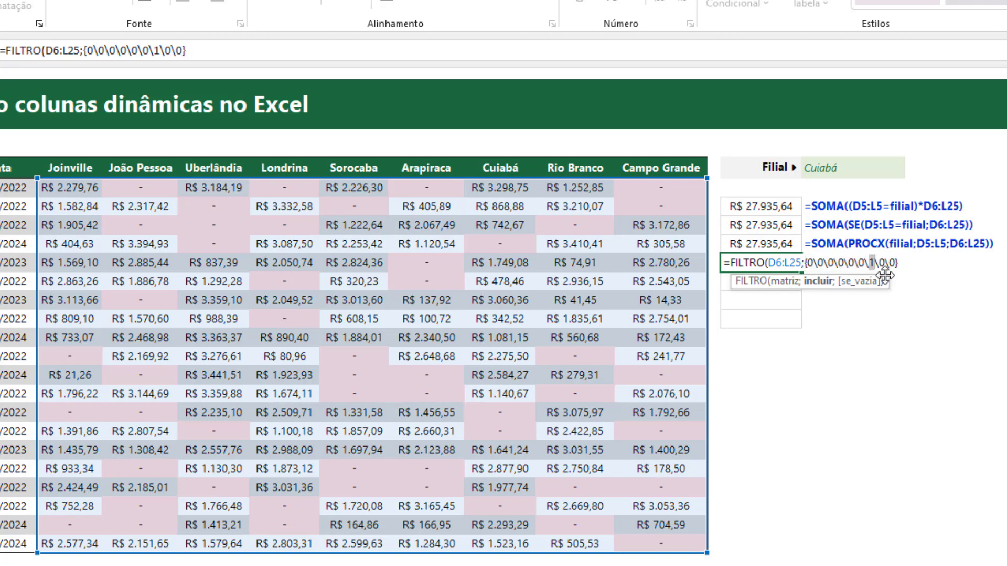
left_click(886, 260)
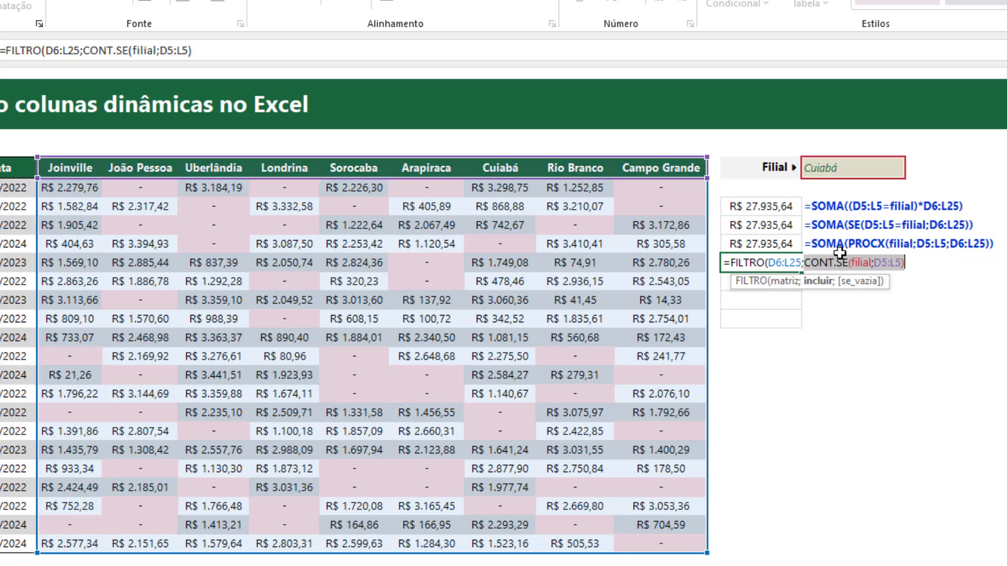
Close and commit the FILTRO formula, then format its spilled Cuiabá sales as currency.
type(")")
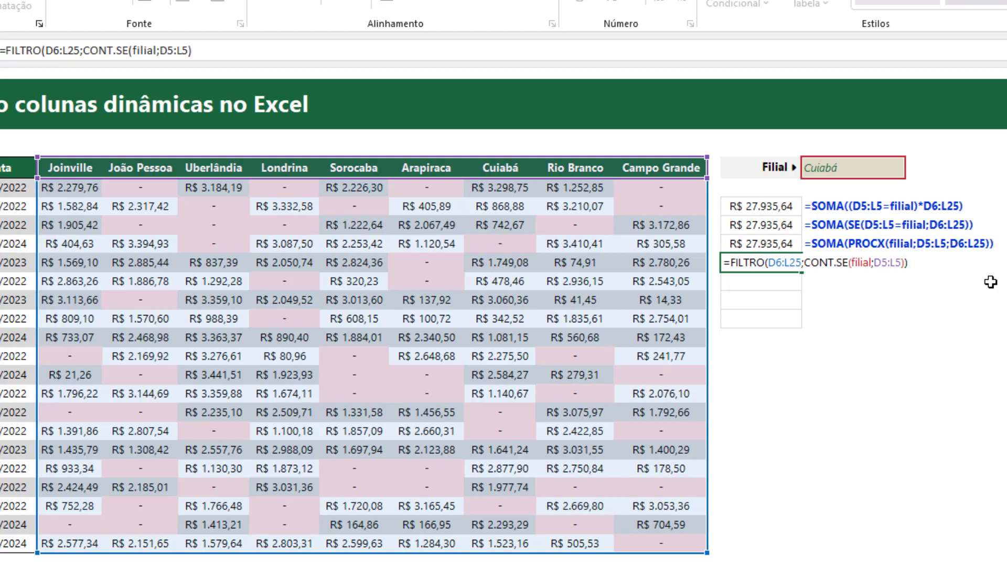
key("Return")
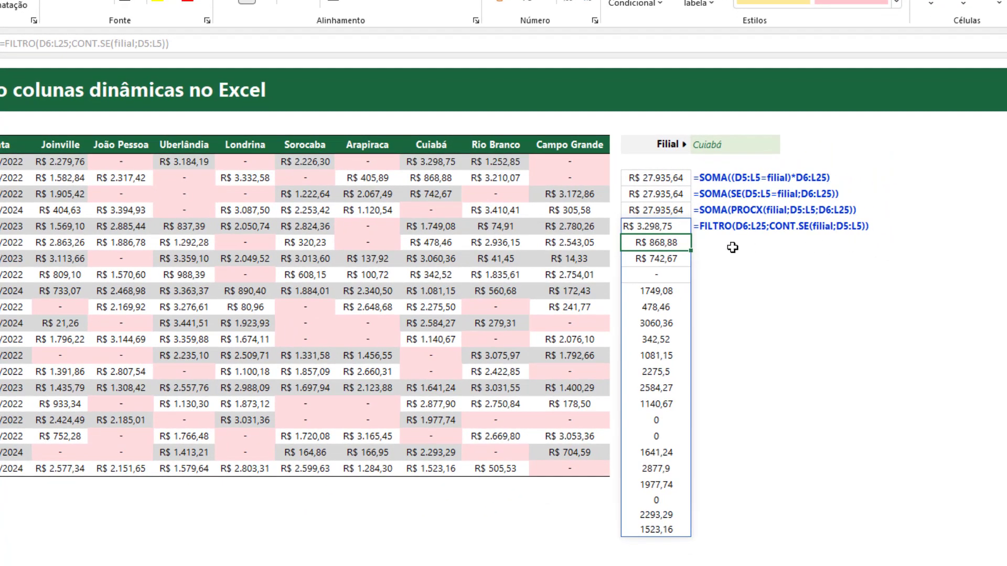
left_click_drag(660, 227, 643, 526)
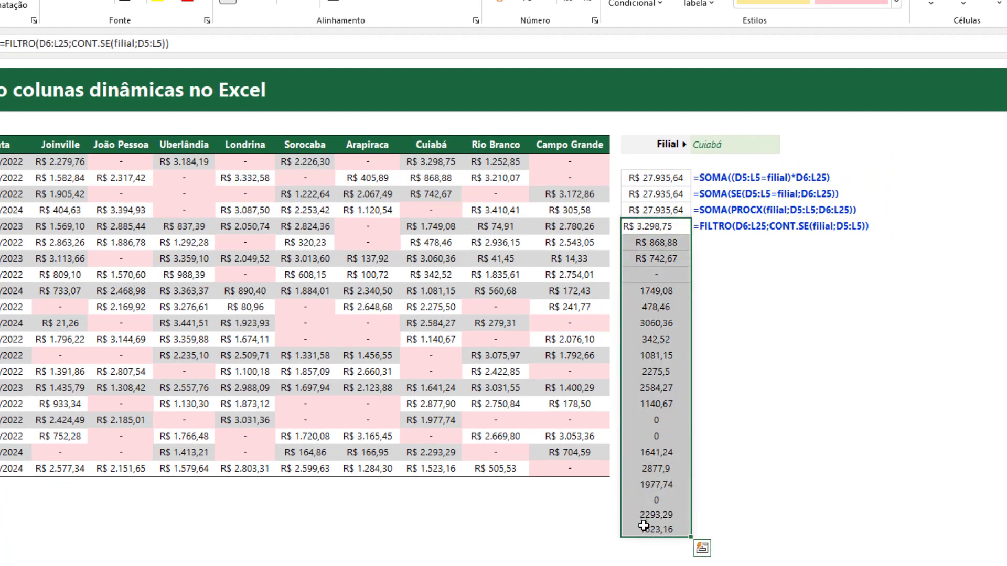
key("ctrl+shift+4")
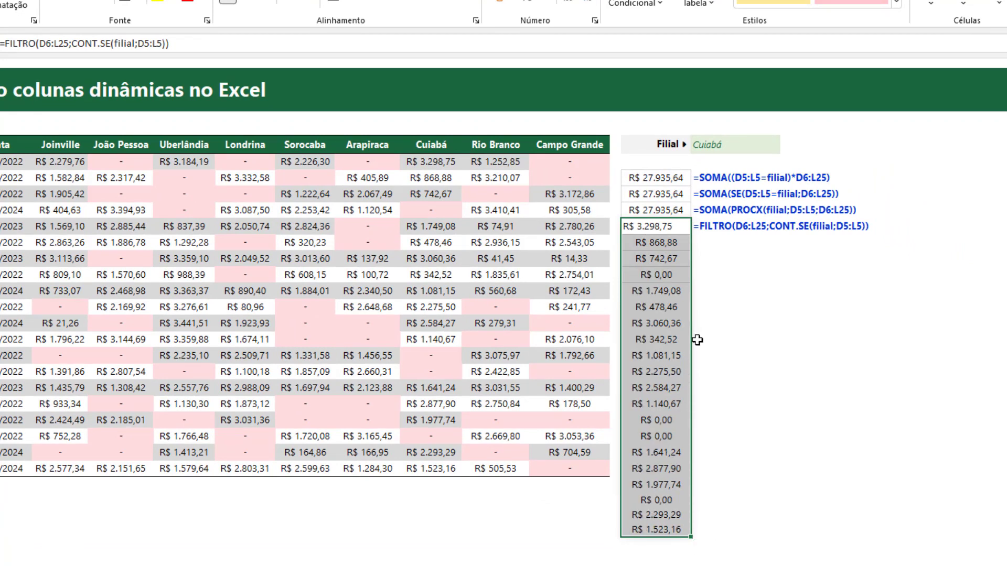
Highlight and compare the first (R$ 3.298,75) and last (R$ 1.523,16) values with column Cuiabá.
left_click(651, 229)
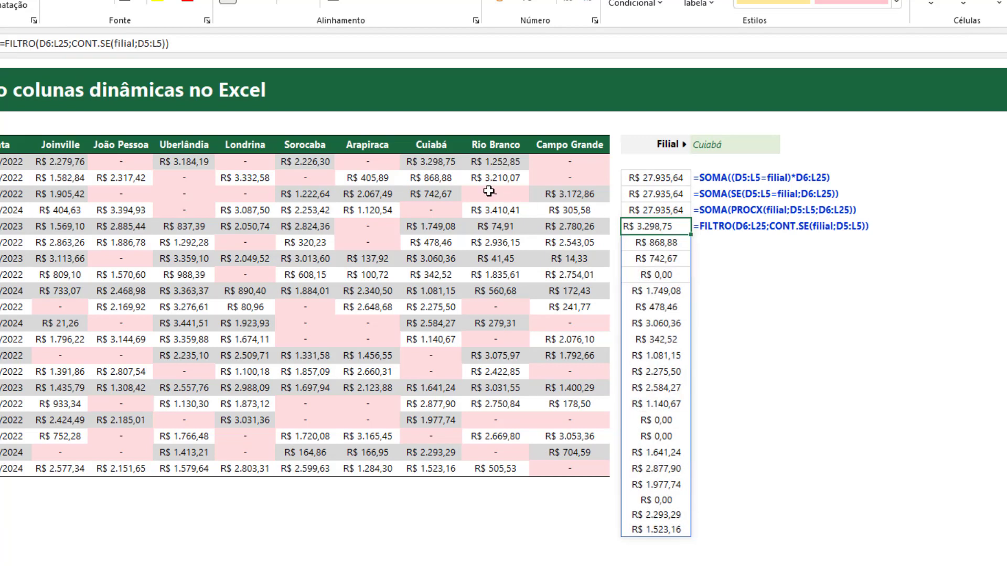
left_click(431, 162, "ctrl")
left_click(157, 1)
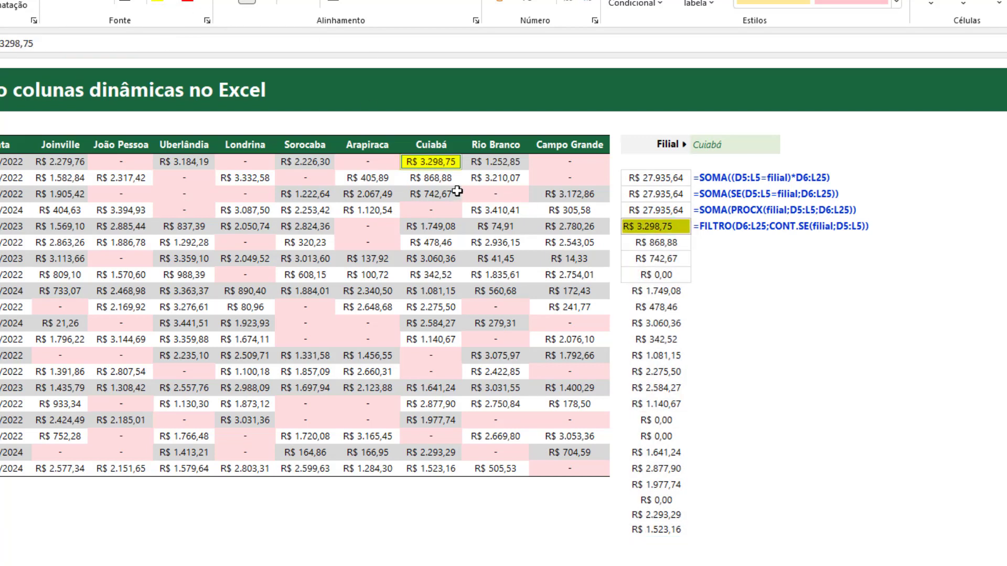
left_click(658, 529)
left_click(441, 468, "ctrl")
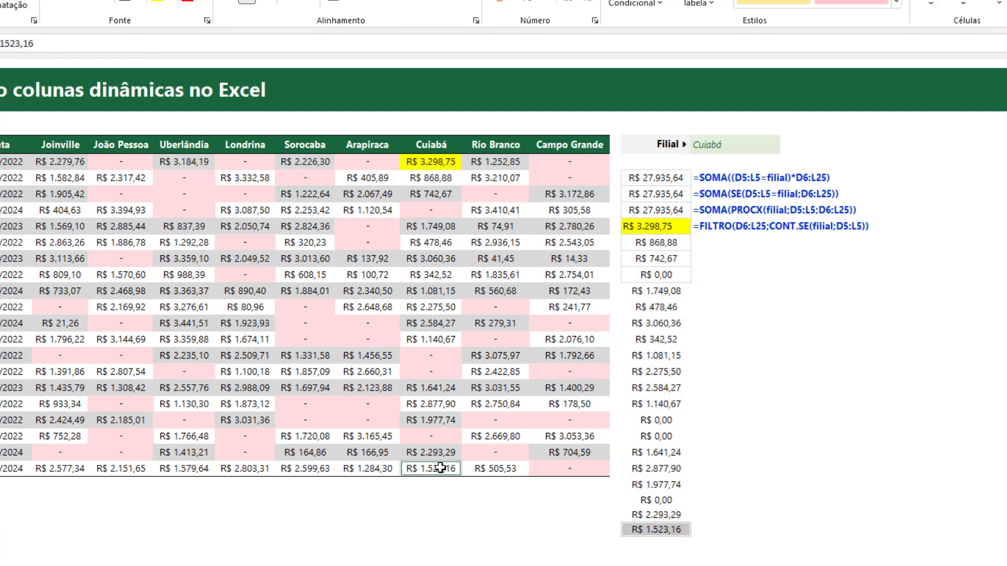
Wrap the FILTRO formula in SOMA so N10 returns R$ 27.935,64.
left_click(158, 2)
double_click(632, 226)
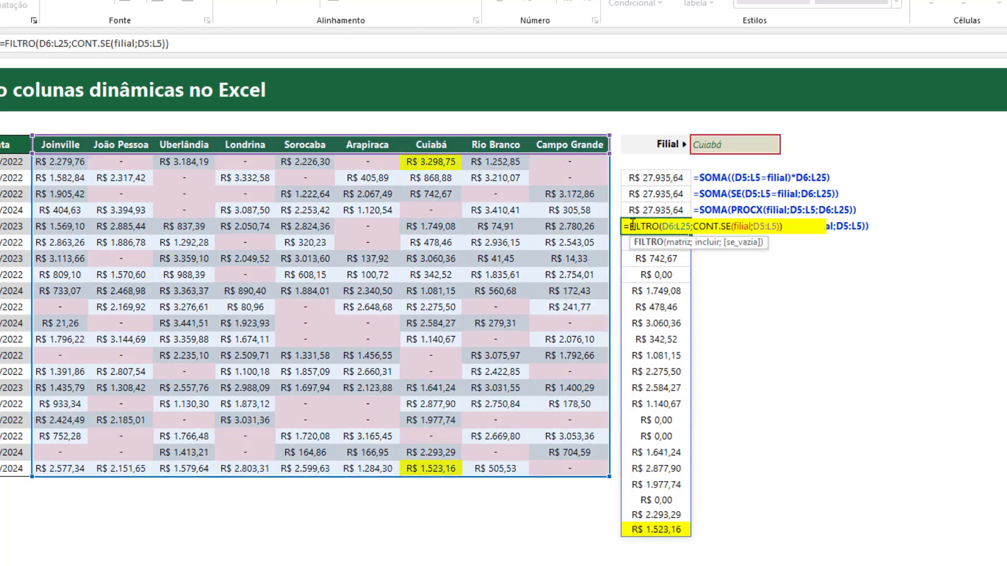
key("Left")
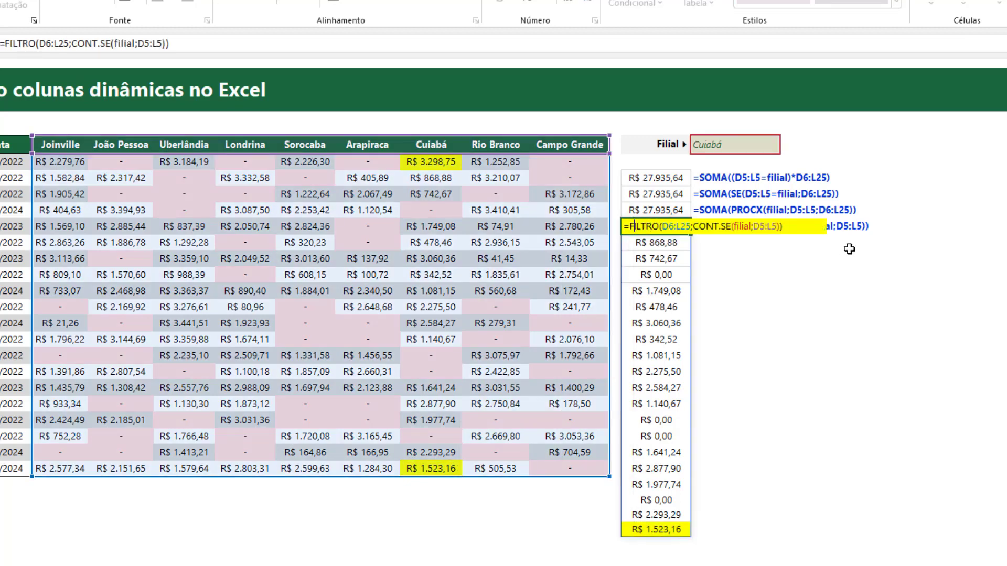
type("soma")
key("Tab")
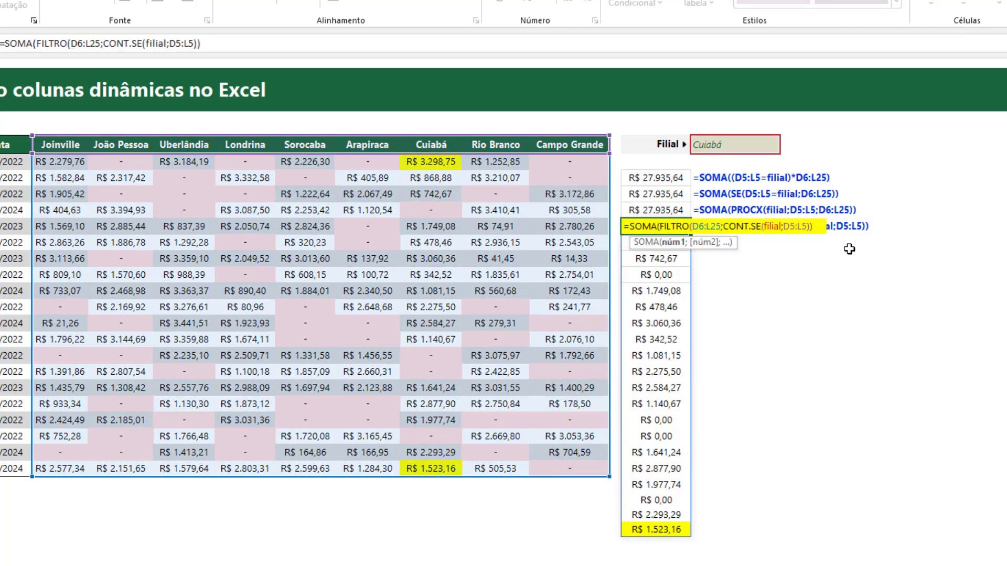
type(")")
key("Return")
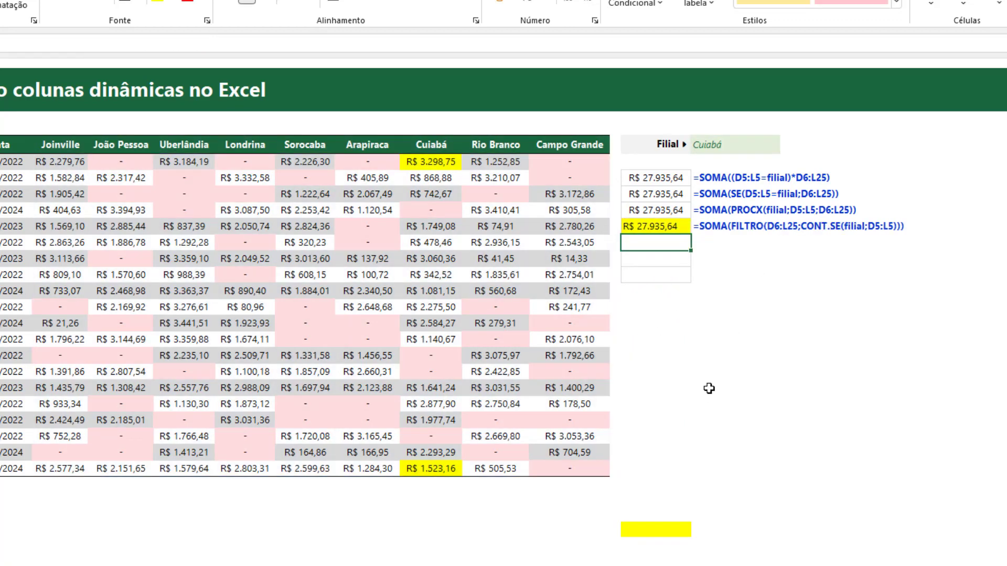
Remove the yellow fill from the compared cells and the total, and align the total like the cells above.
left_click(665, 527)
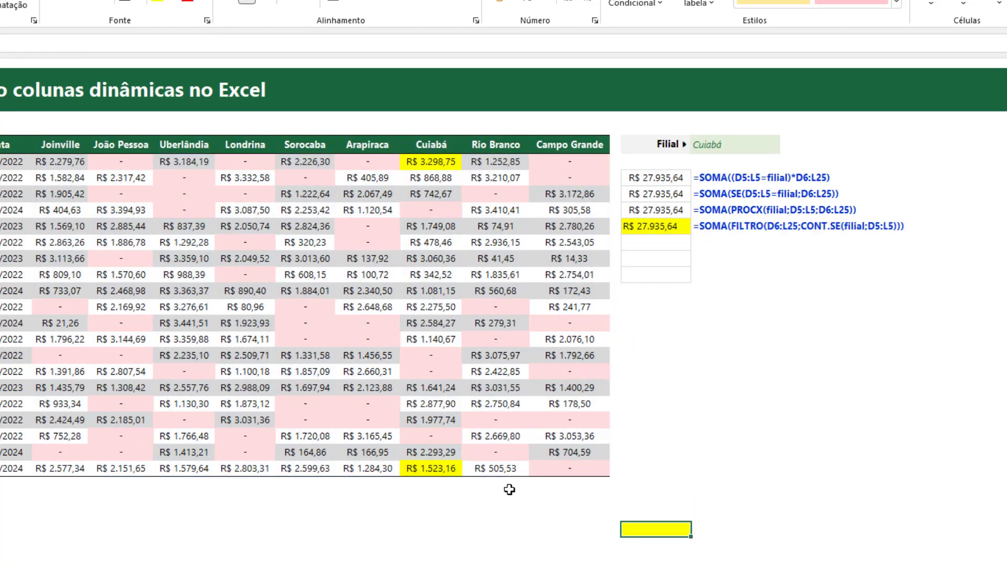
left_click(438, 469, "ctrl")
left_click(434, 163, "ctrl")
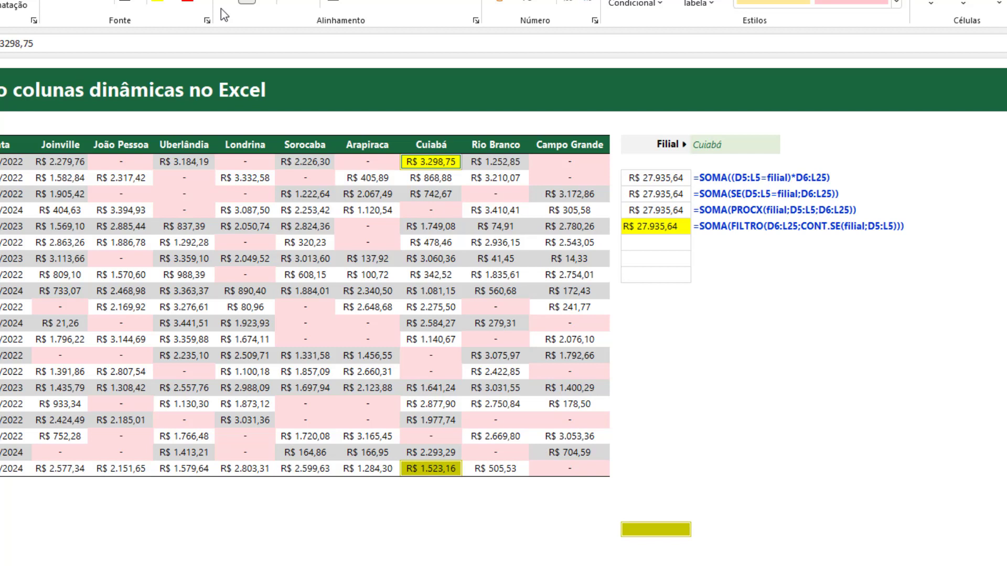
left_click(171, 1)
left_click(205, 198)
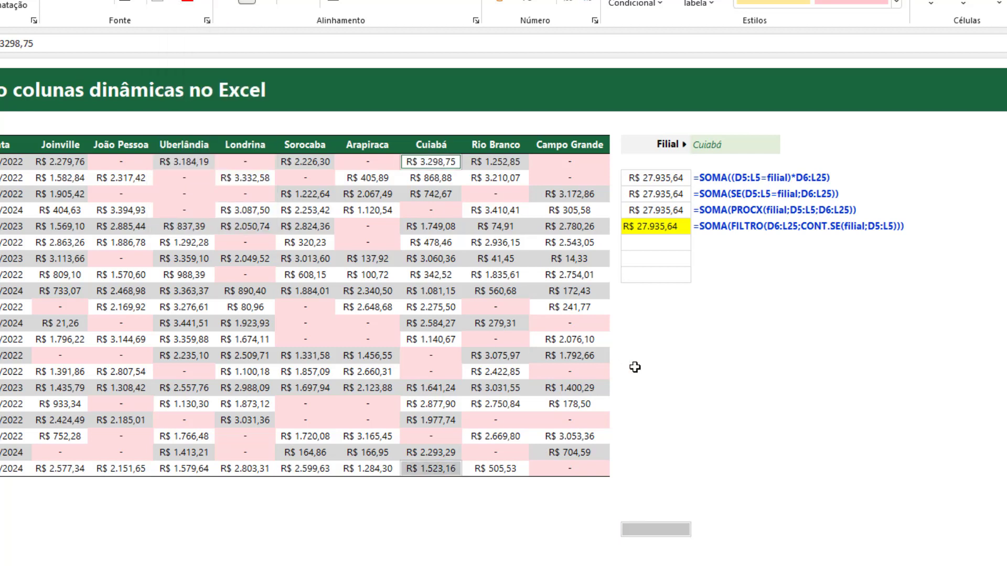
left_click(676, 353)
left_click(658, 227)
left_click(162, 3)
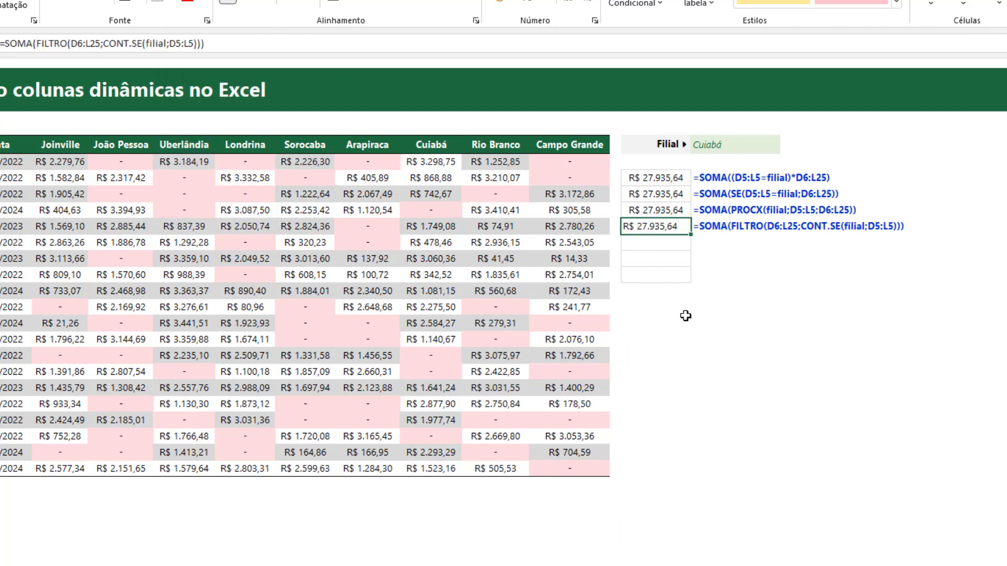
left_click(662, 317)
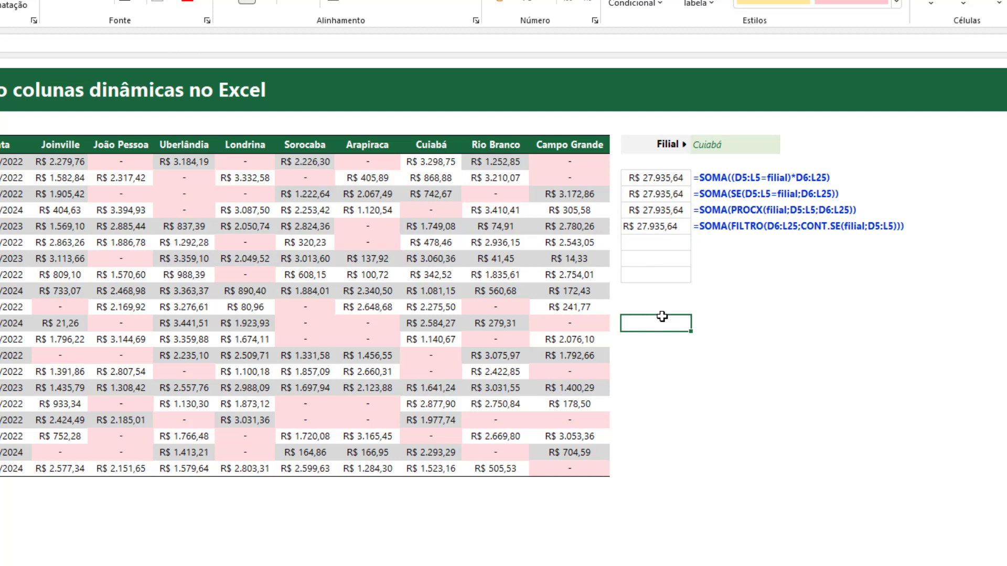
left_click(668, 228)
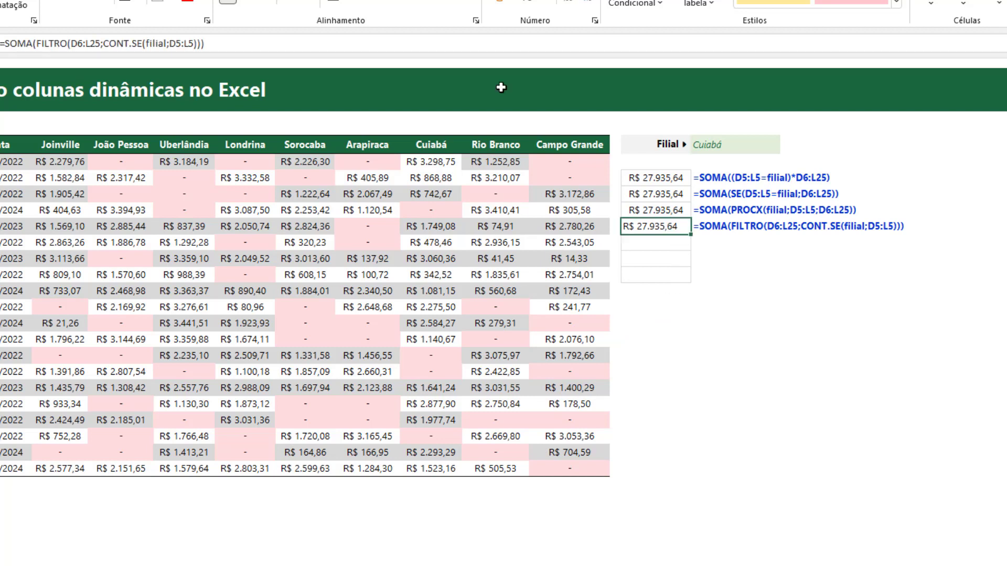
left_click(244, 3)
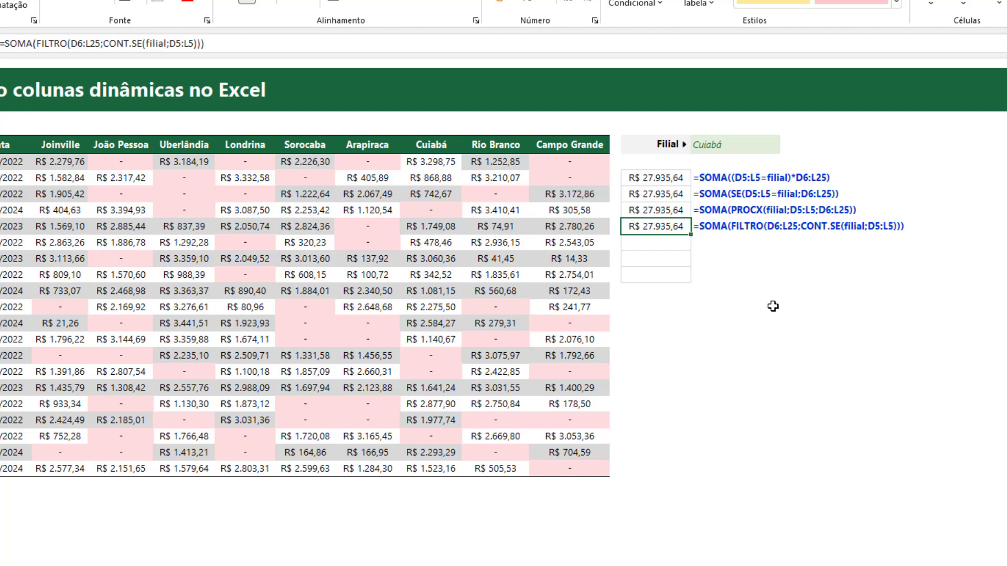
Start an ÍNDICE formula in the next result cell using D6:L25 as the source.
left_click(673, 245)
type("=")
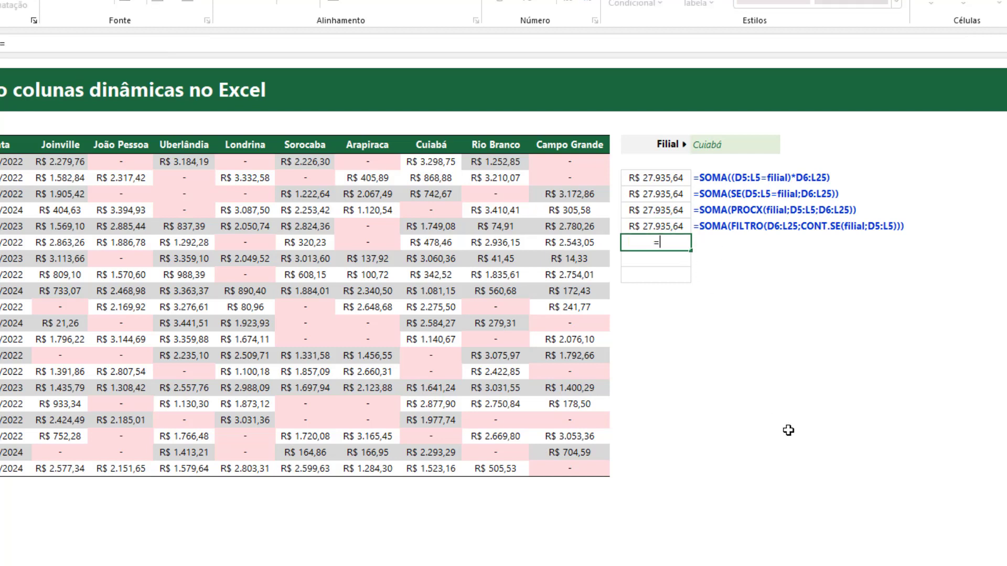
type("índ")
key("Tab")
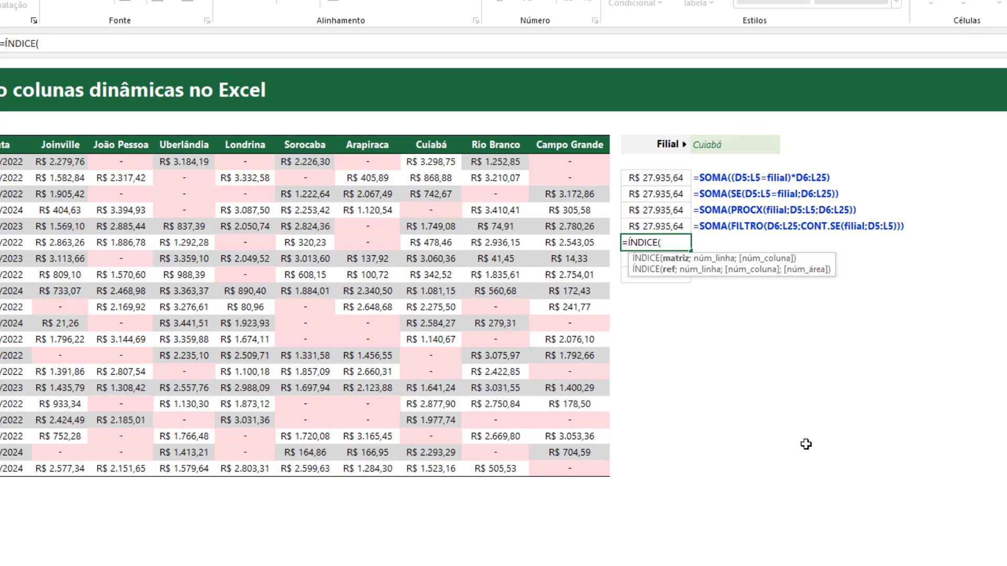
mouse_move(60, 163)
left_mouse_down()
mouse_move(626, 415)
mouse_move(582, 469)
left_mouse_up()
type(";")
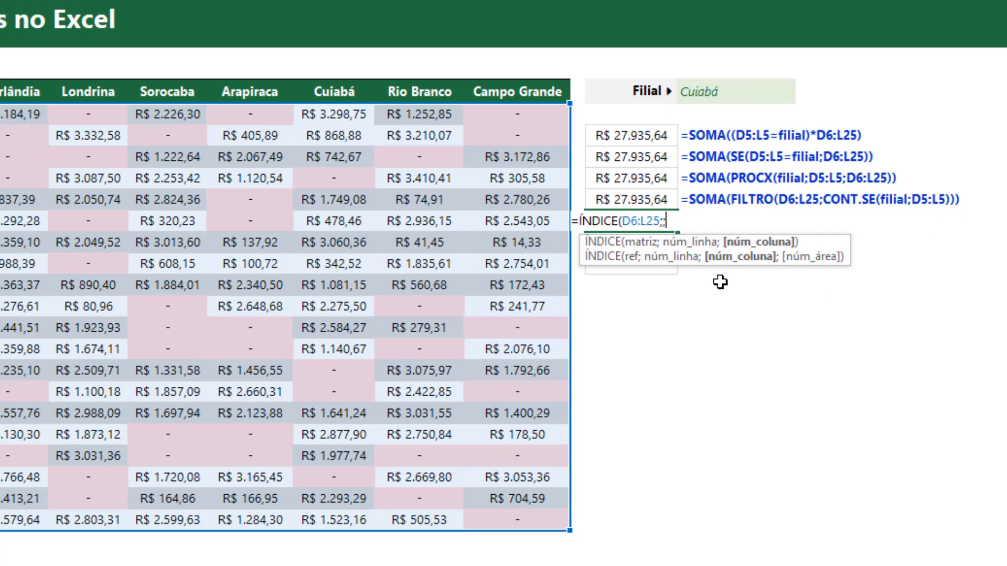
Complete it as =ÍNDICE(D6:L25;;CORRESP(filial;D5:L5;0)) to spill Cuiabá's 20 sales.
type("corr")
key("Down")
key("Tab")
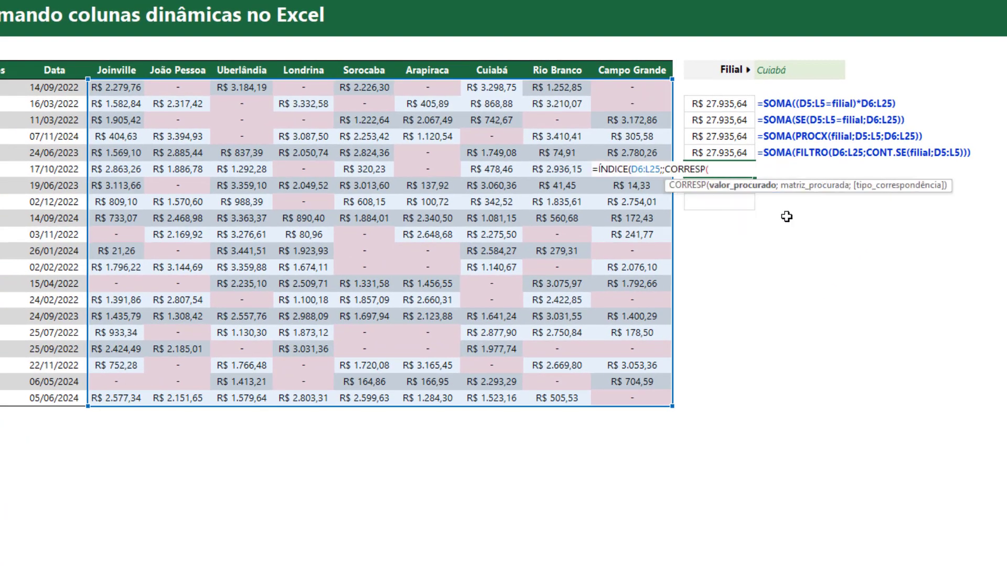
type("fil")
key("Tab")
type(";")
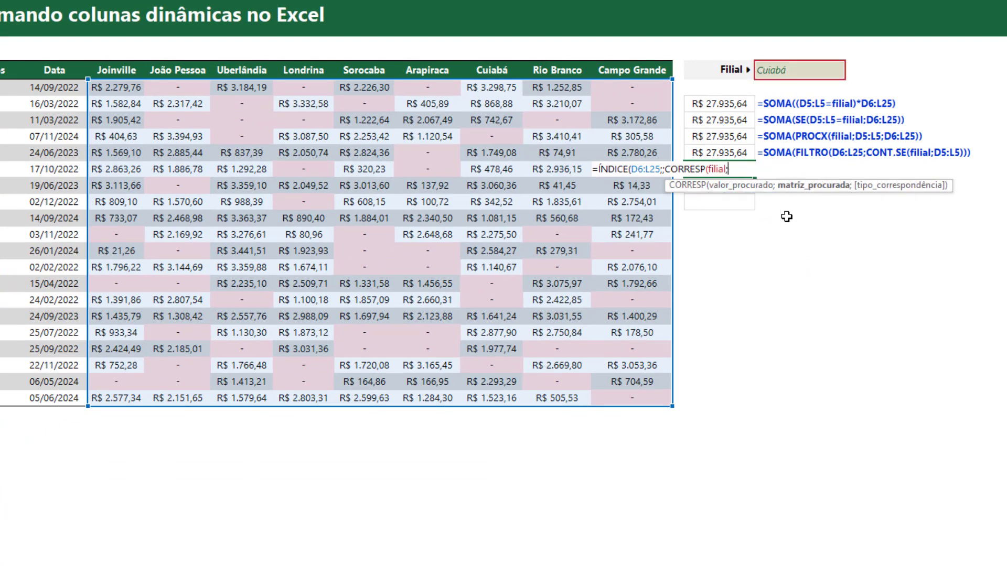
left_click_drag(113, 72, 637, 72)
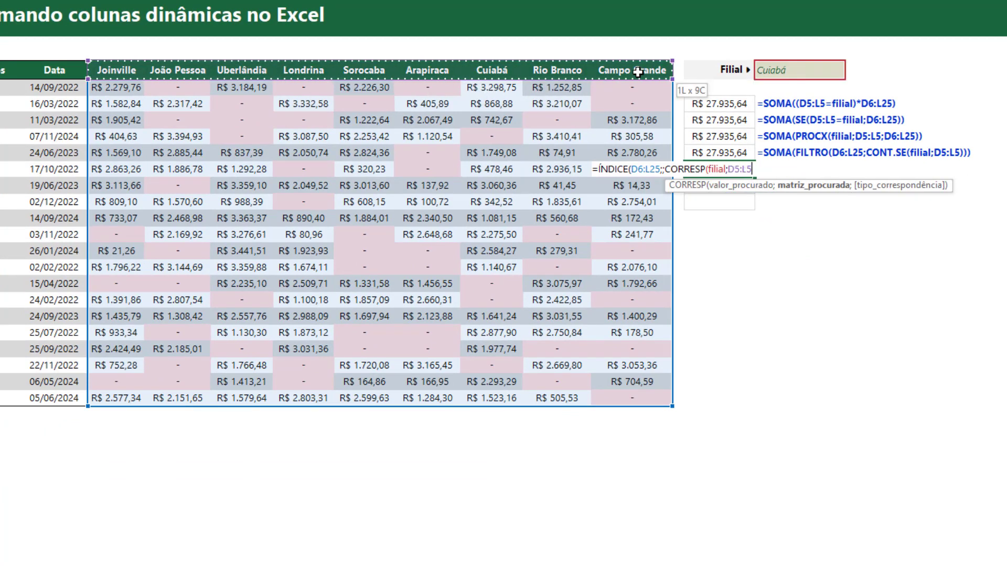
type(";0")
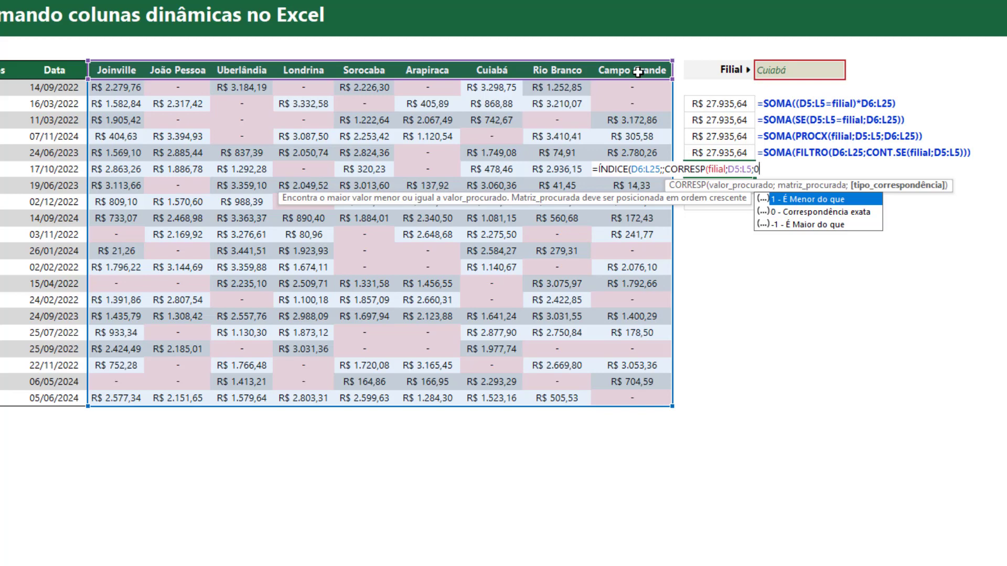
type("))")
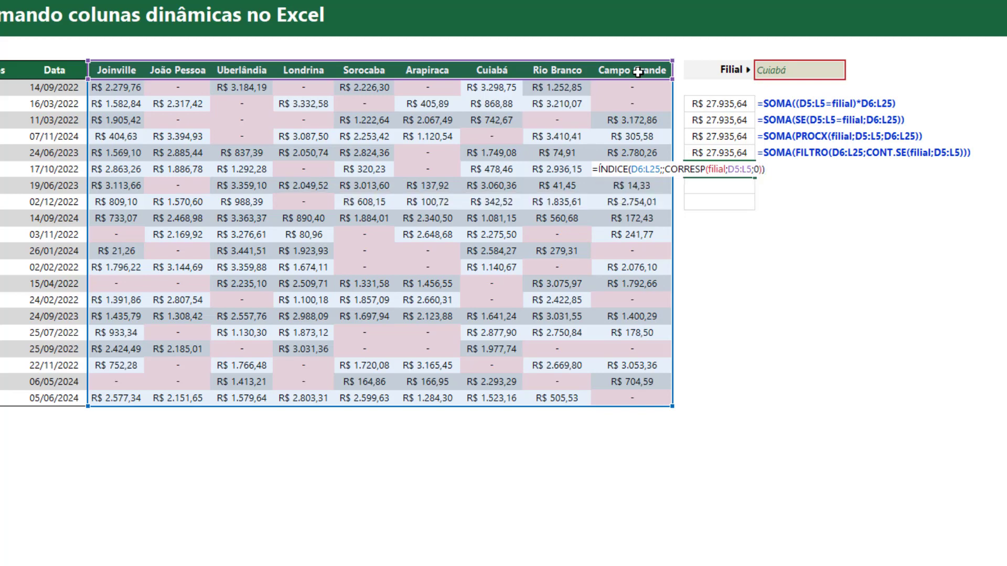
key("Return")
left_click_drag(722, 169, 720, 475)
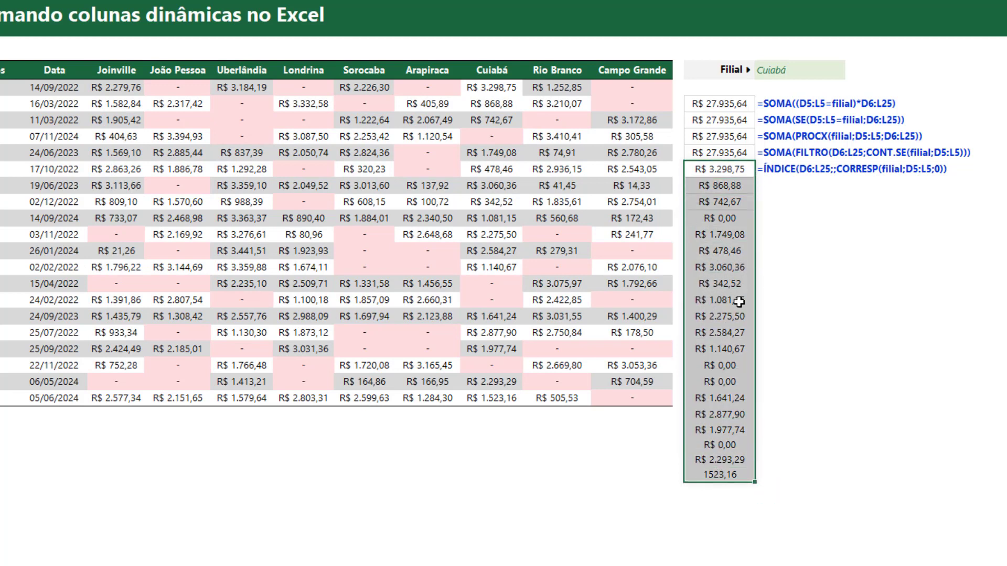
Format the ÍNDICE spill as currency and switch the Filial to Uberlândia.
key("ctrl+shift+4")
left_click(799, 71)
left_click(851, 72)
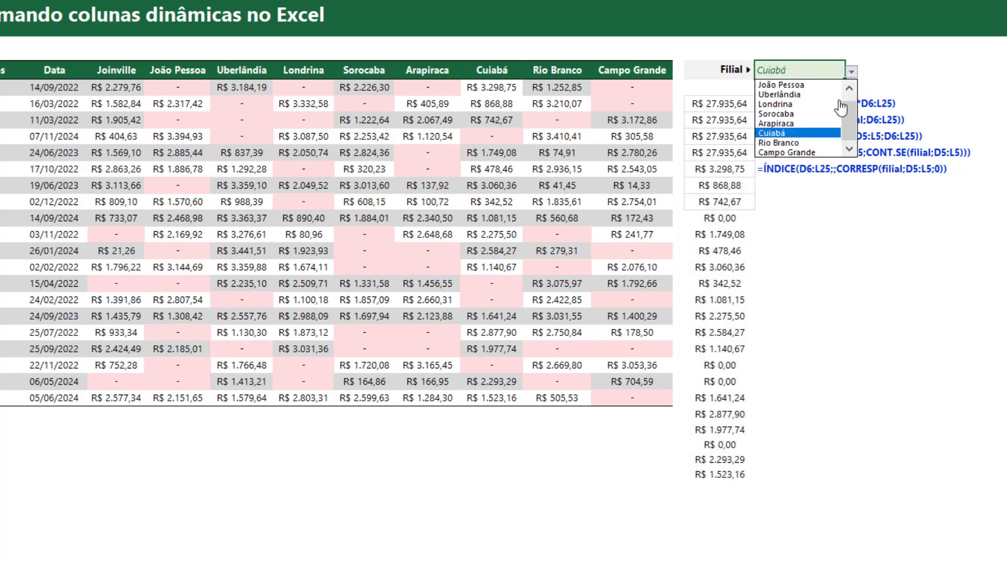
scroll(849, 121, "up", 1)
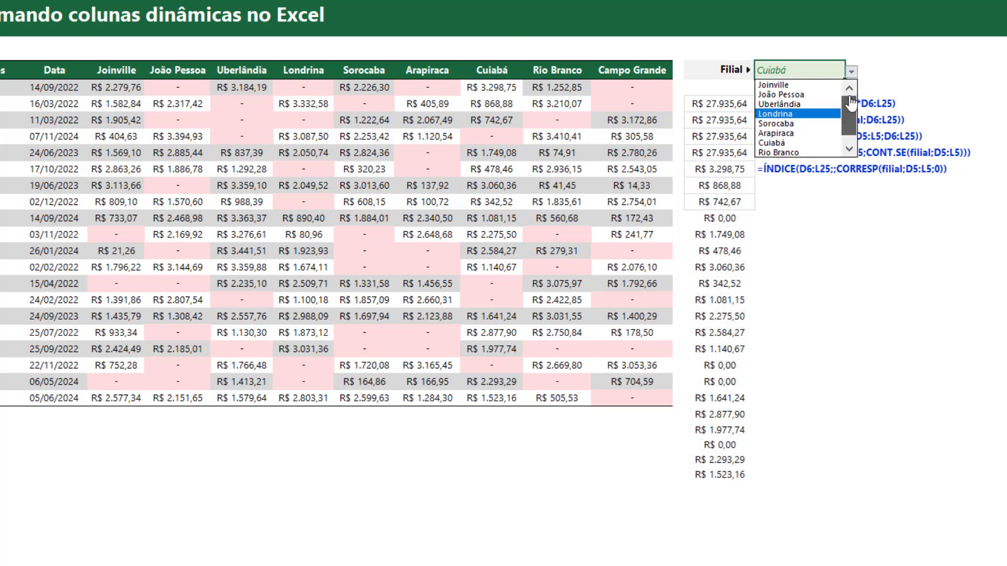
left_click(788, 105)
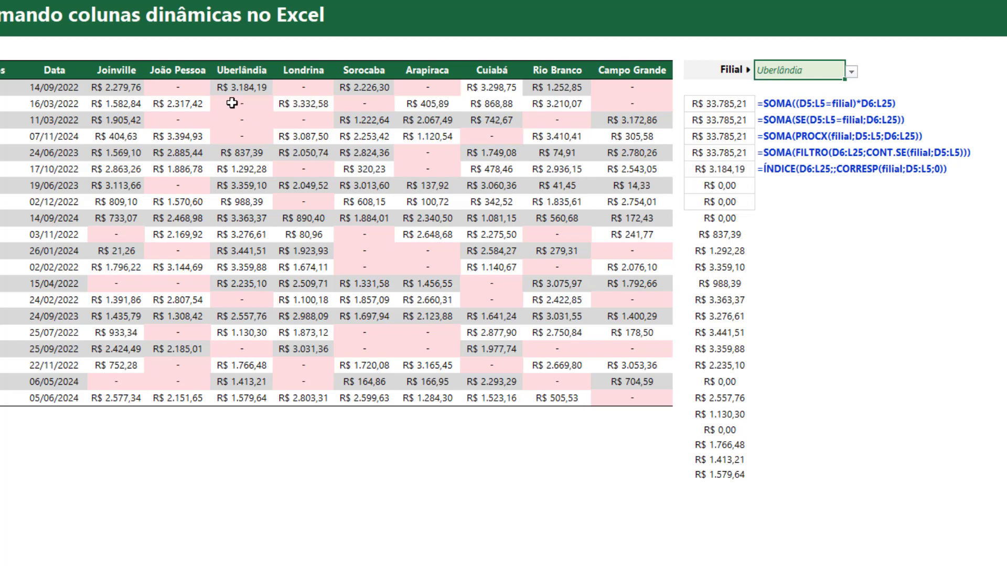
Compare the spilled results, including the R$ 0,00 rows, with Uberlândia's table column.
left_click(255, 90)
left_click_drag(252, 103, 246, 138)
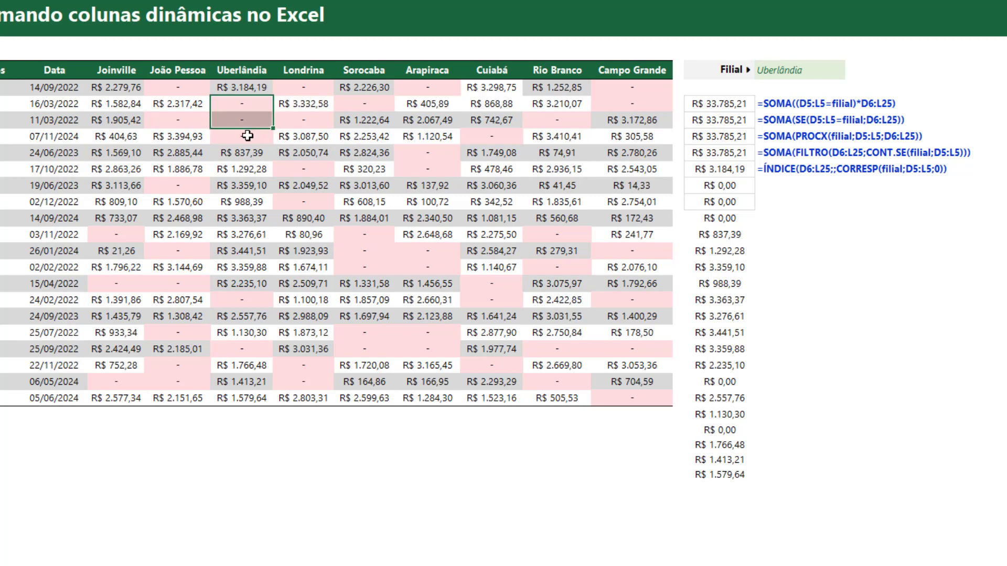
left_click_drag(719, 185, 732, 220)
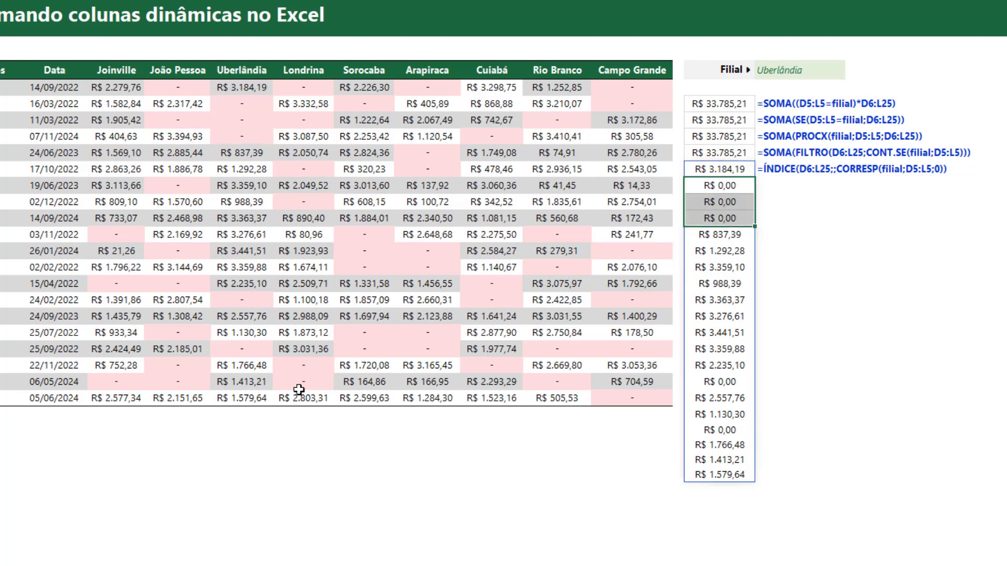
left_click_drag(246, 381, 246, 398)
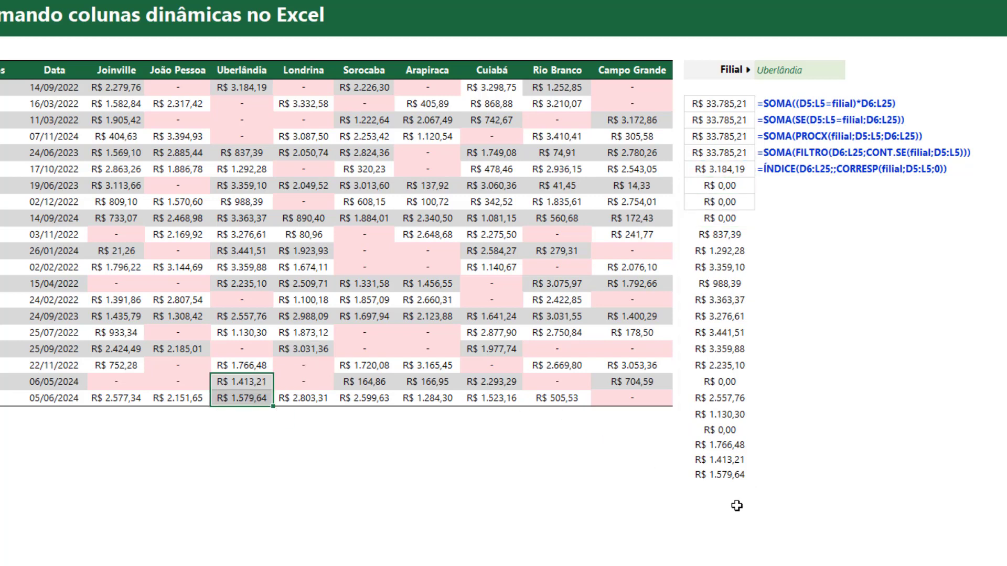
left_click_drag(729, 461, 727, 474)
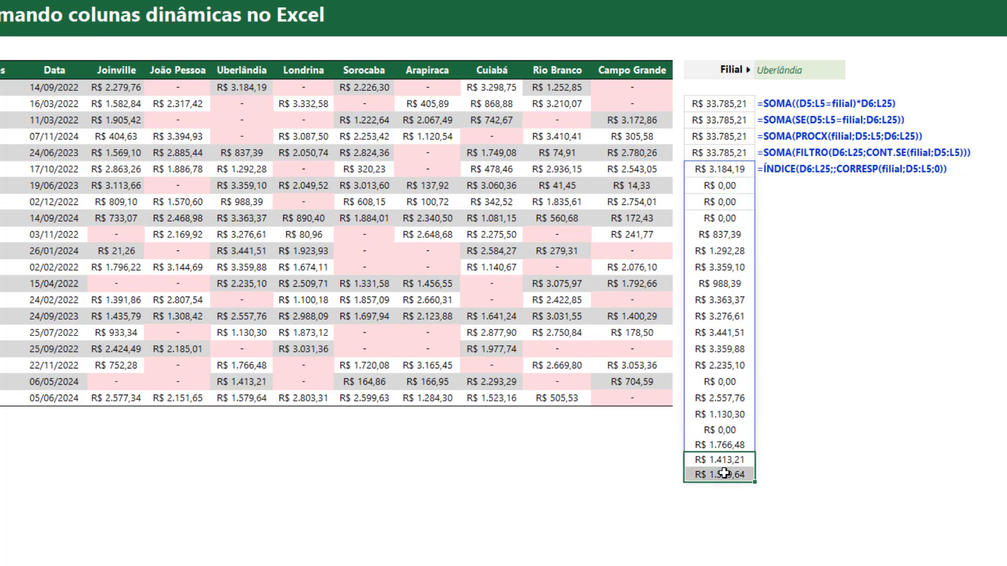
Wrap the ÍNDICE formula in N11 in SOMA, returning R$ 33.785,21 for Uberlândia.
double_click(719, 169)
type("S")
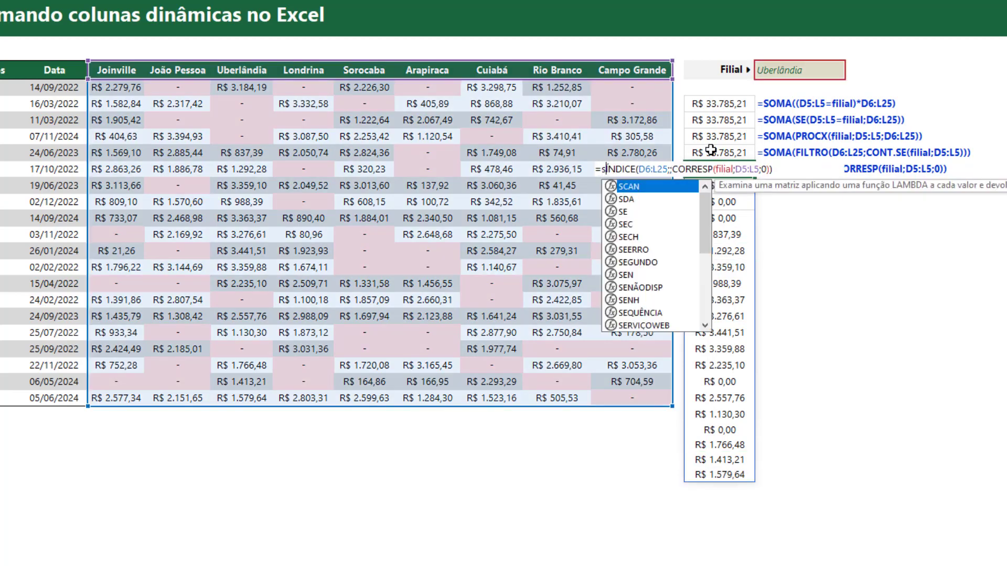
type("OMA(")
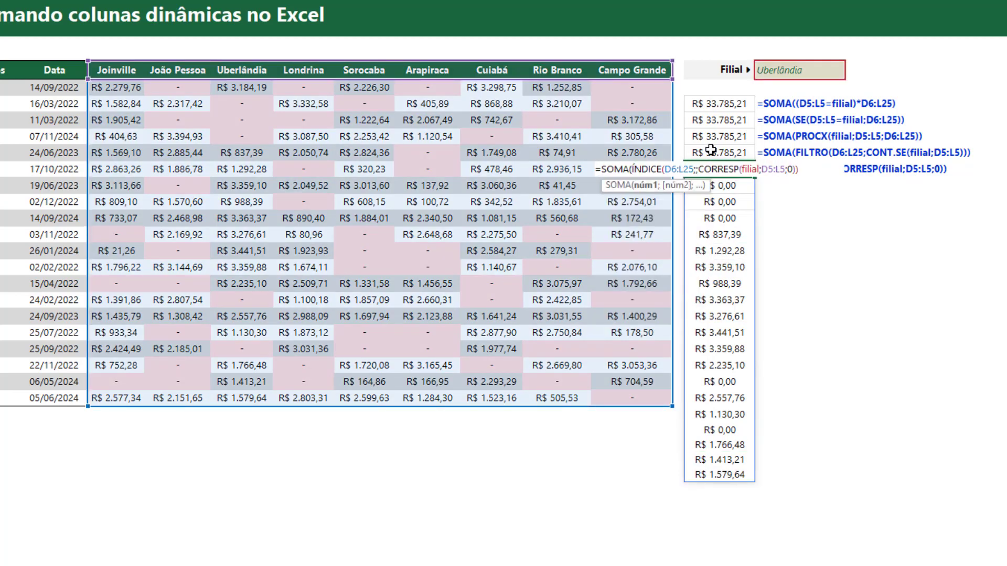
type(")")
key("Return")
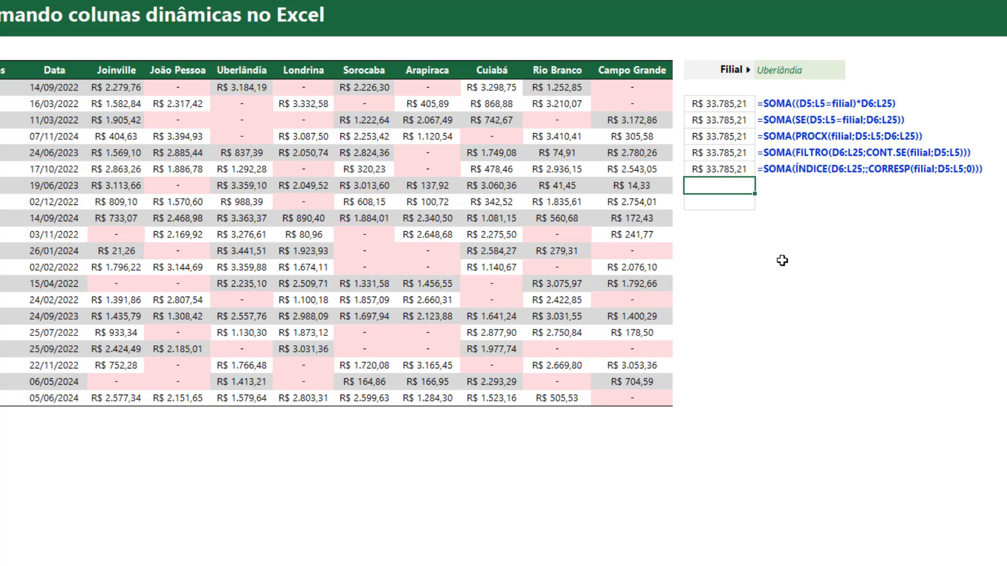
Begin =DESLOC( in the next result cell, referencing the Data column C6:C25.
type("=des")
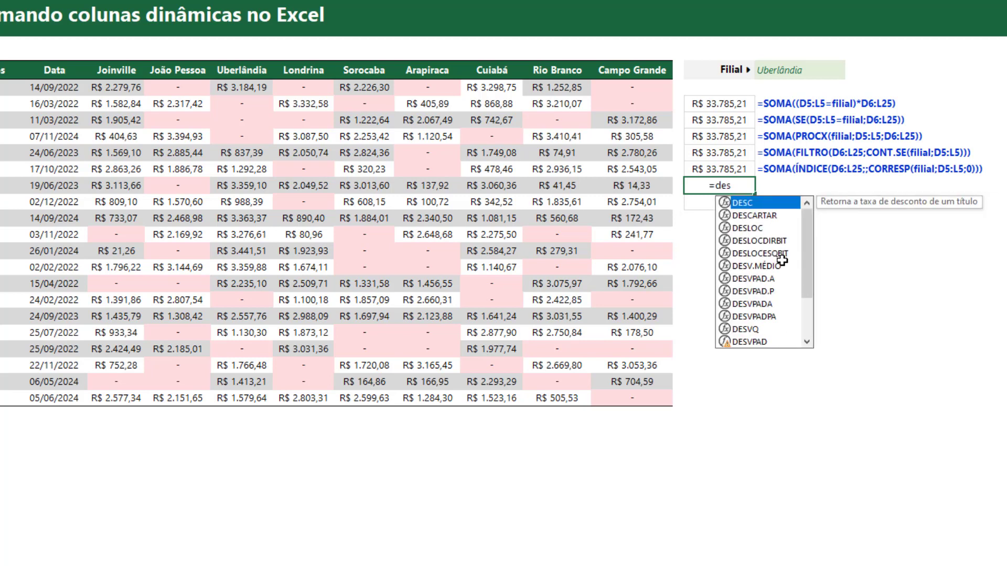
key("Down")
key("Down")
key("Tab")
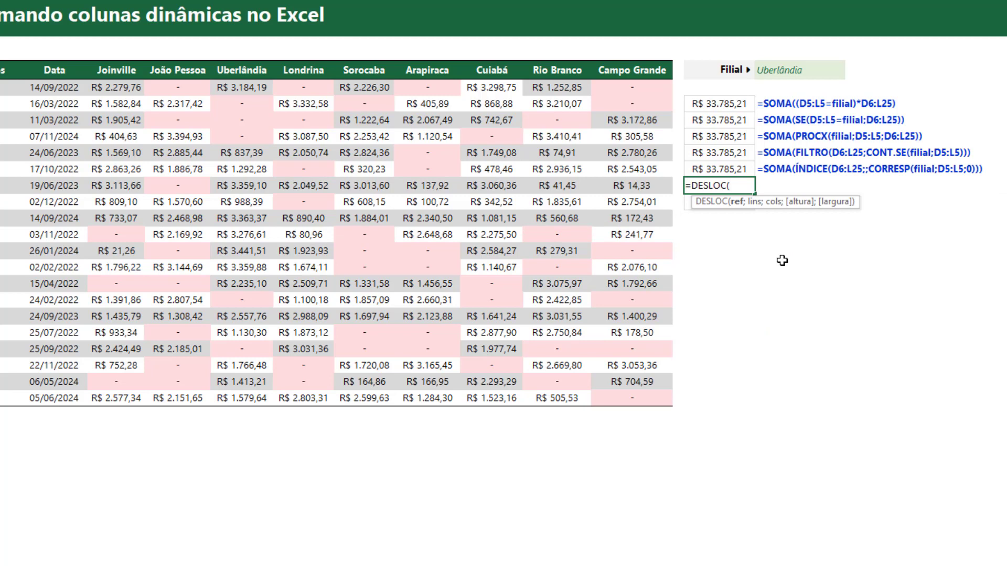
left_click(181, 74)
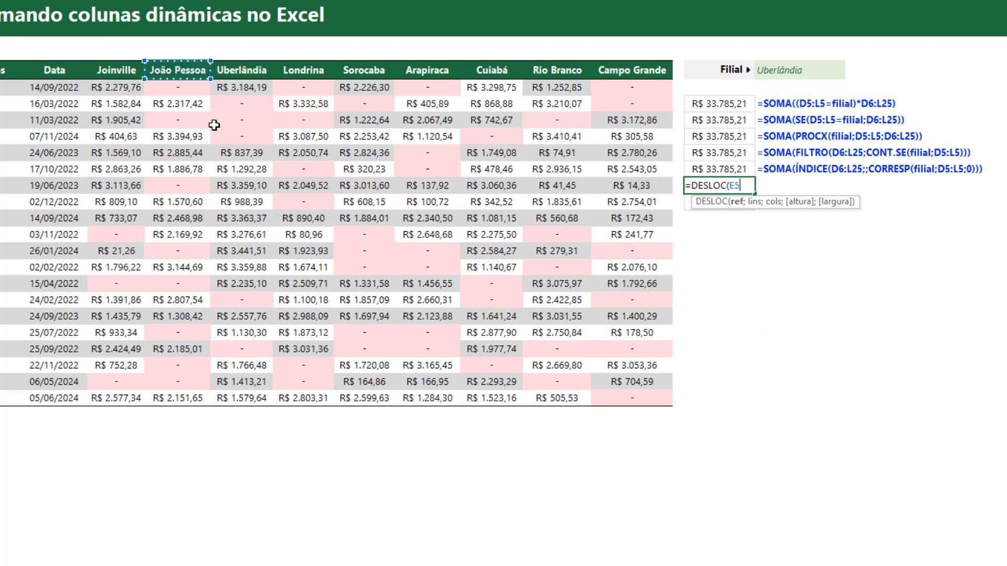
left_click(69, 125)
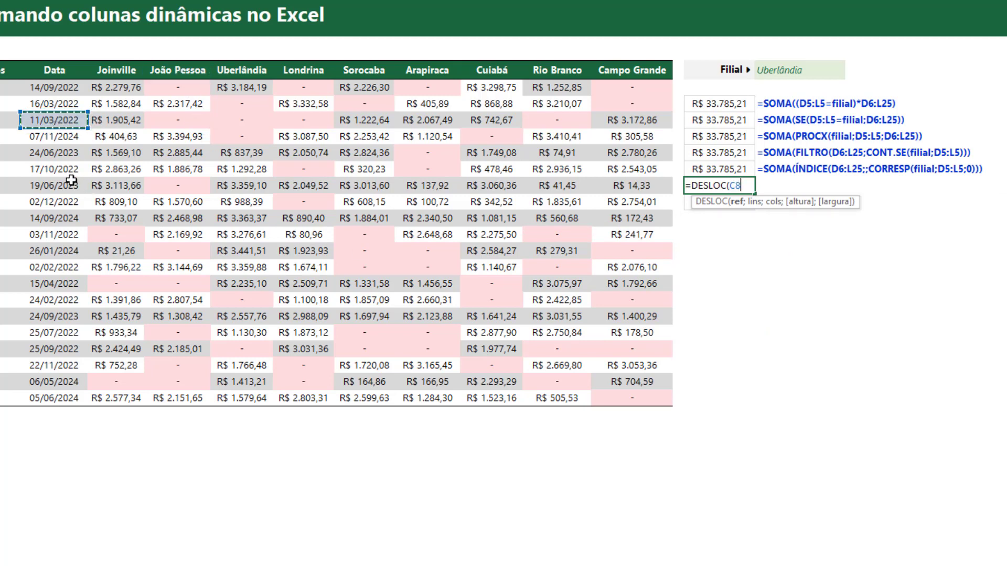
left_click(72, 180)
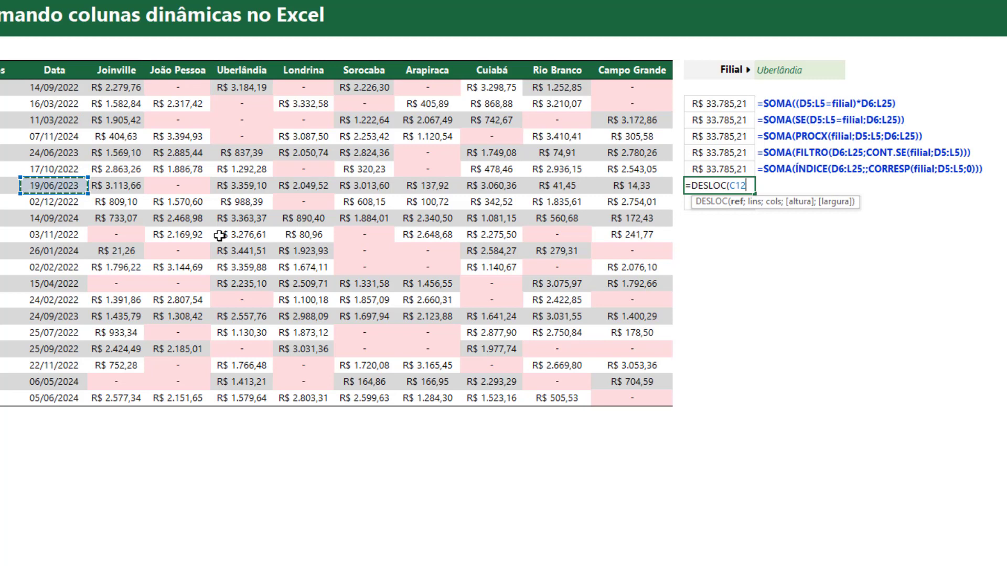
key("BackSpace")
key("BackSpace")
key("BackSpace")
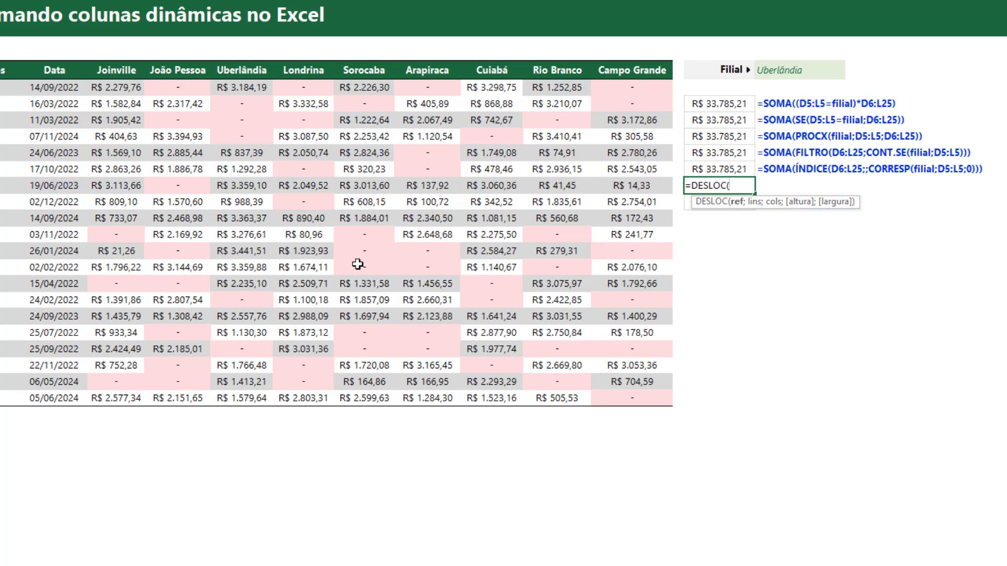
left_click_drag(65, 87, 58, 398)
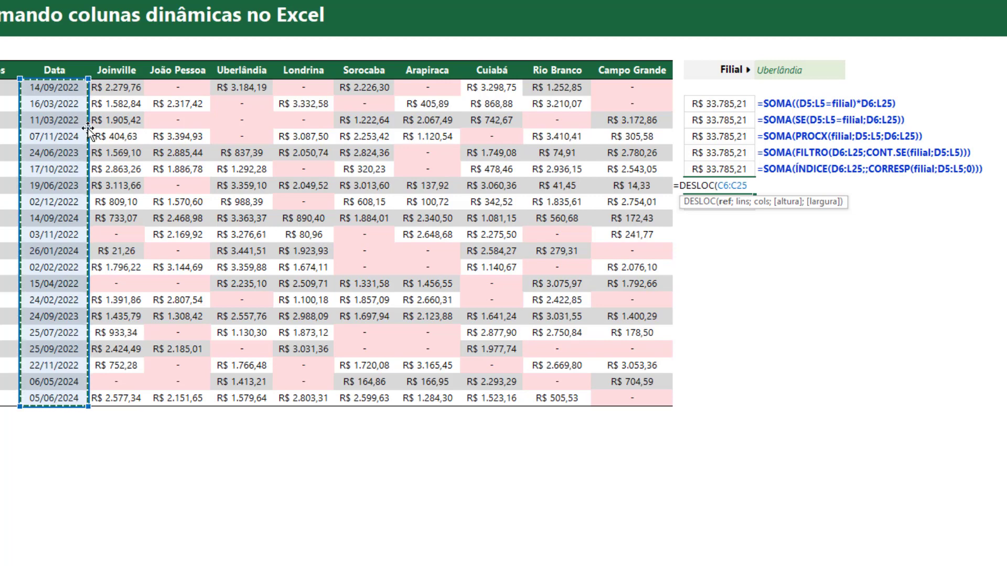
Complete and commit =DESLOC(C6:C25;;CORRESP(filial;D5:L5;0)) to spill the branch's sales.
mouse_move(88, 128)
left_mouse_down()
mouse_move(312, 125)
mouse_move(76, 123)
left_mouse_up()
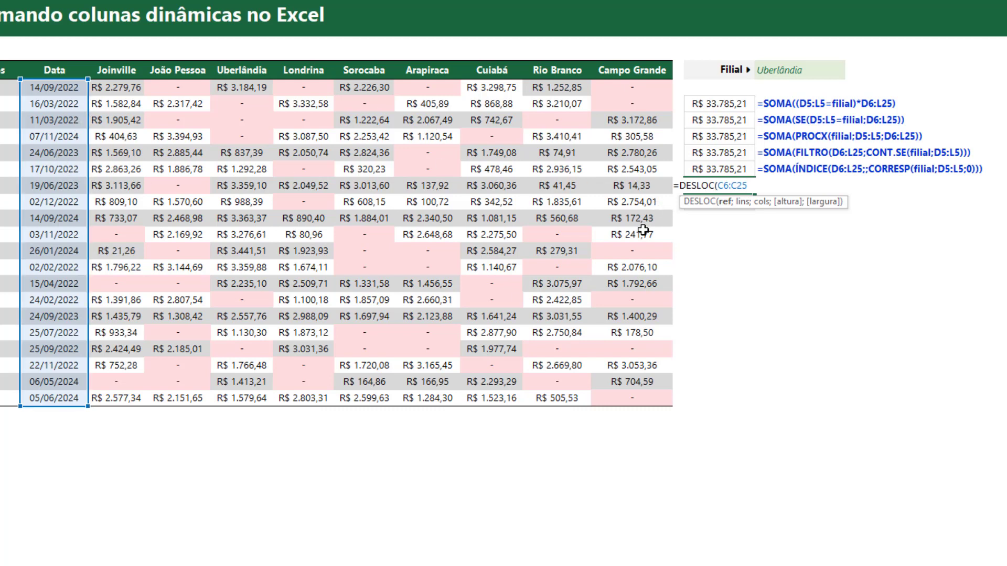
type(";")
type("cor")
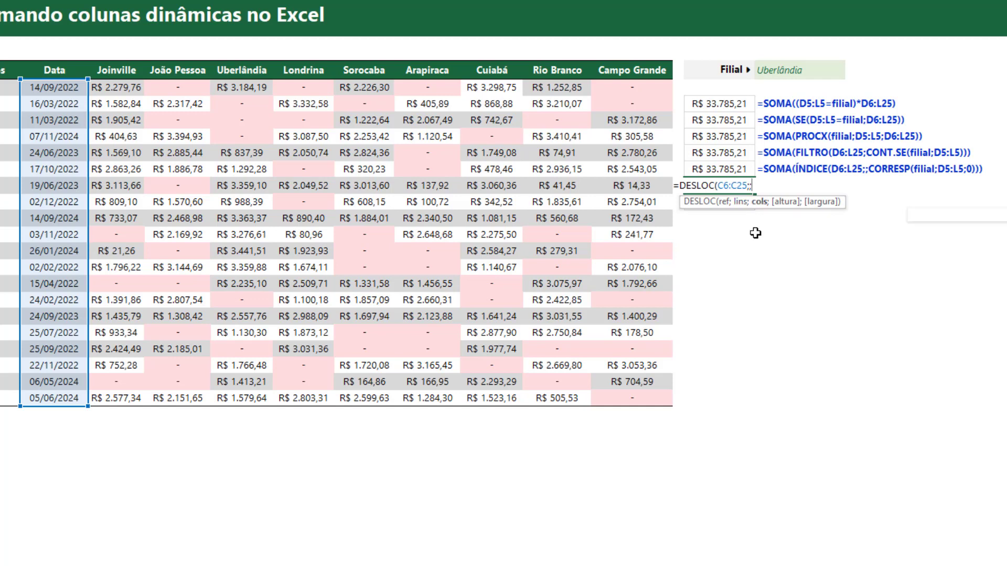
double_click(755, 231)
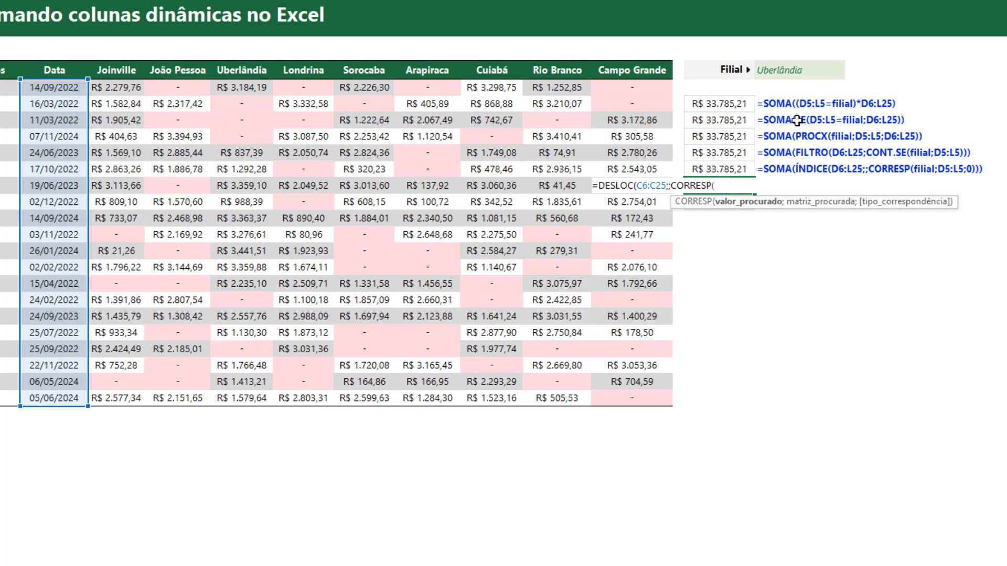
type("filial")
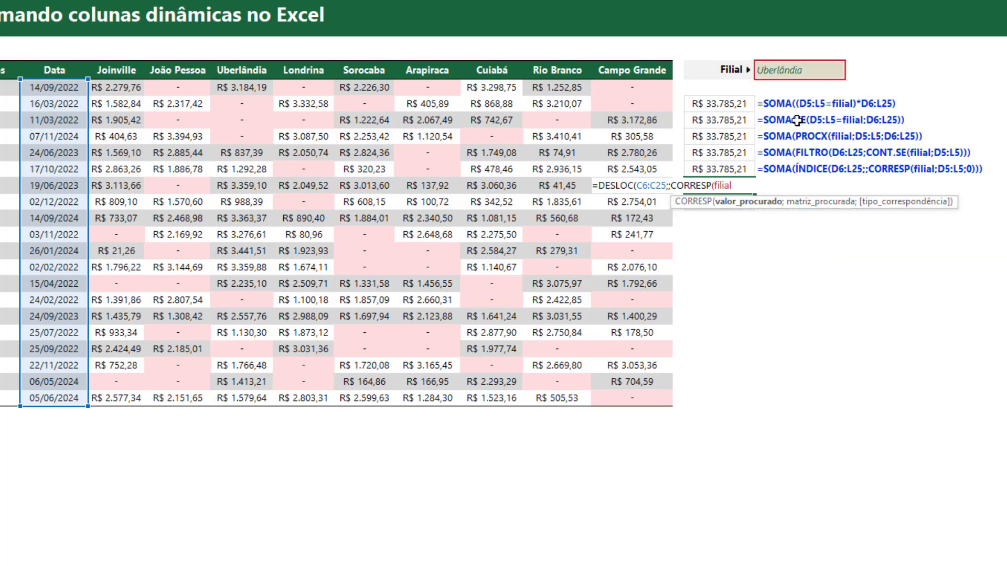
type(";")
left_click_drag(116, 70, 655, 69)
type(";0")
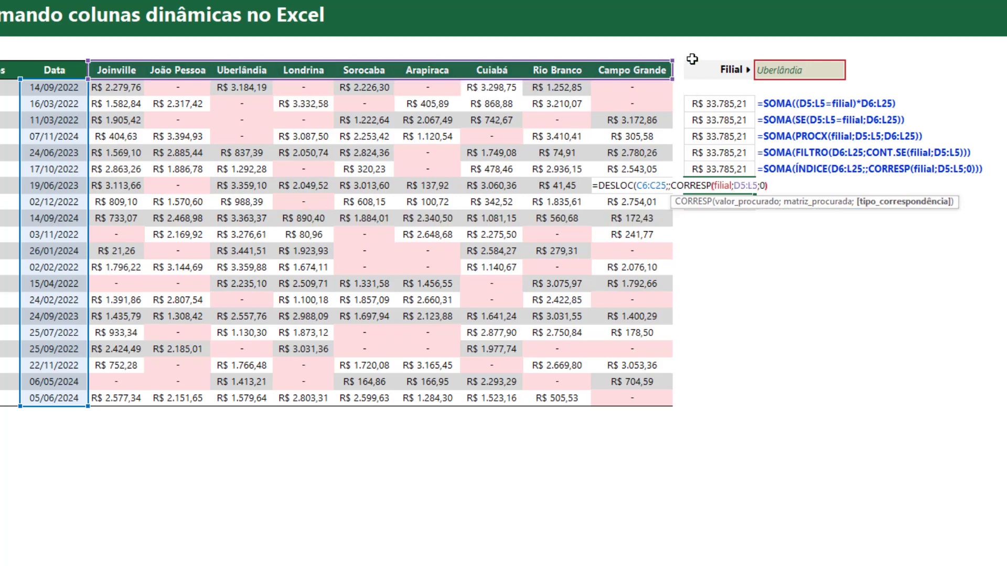
type("))")
key("Return")
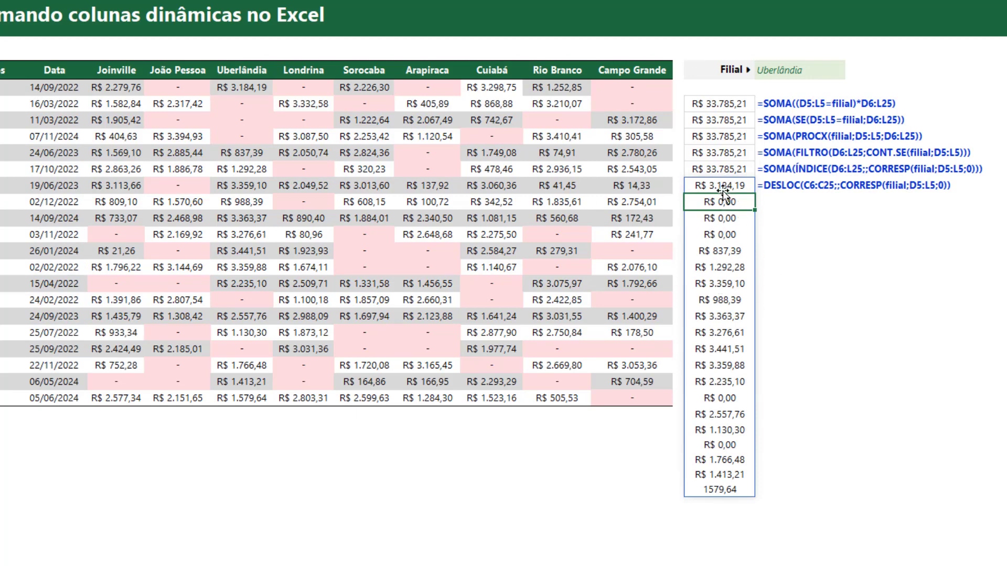
Switch the Filial to Rio Branco and check the spilled Rio Branco values.
left_click_drag(719, 185, 709, 488)
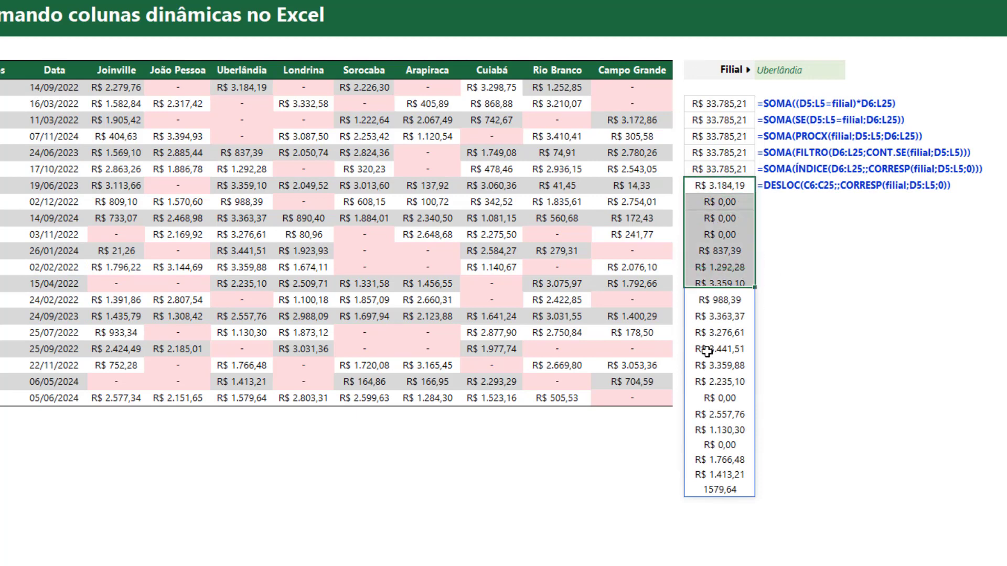
left_click(792, 71)
left_click(850, 71)
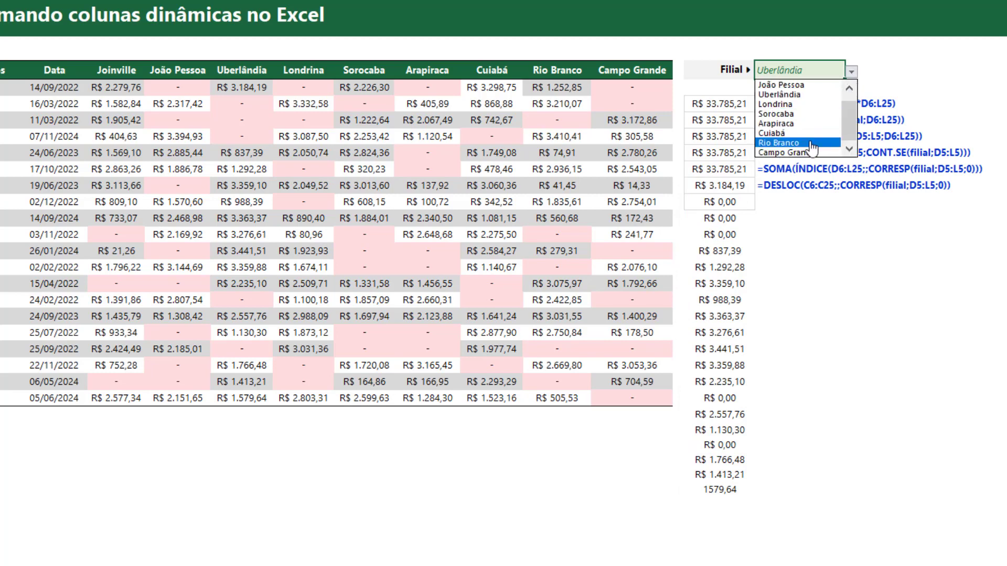
left_click(813, 143)
left_click(729, 186)
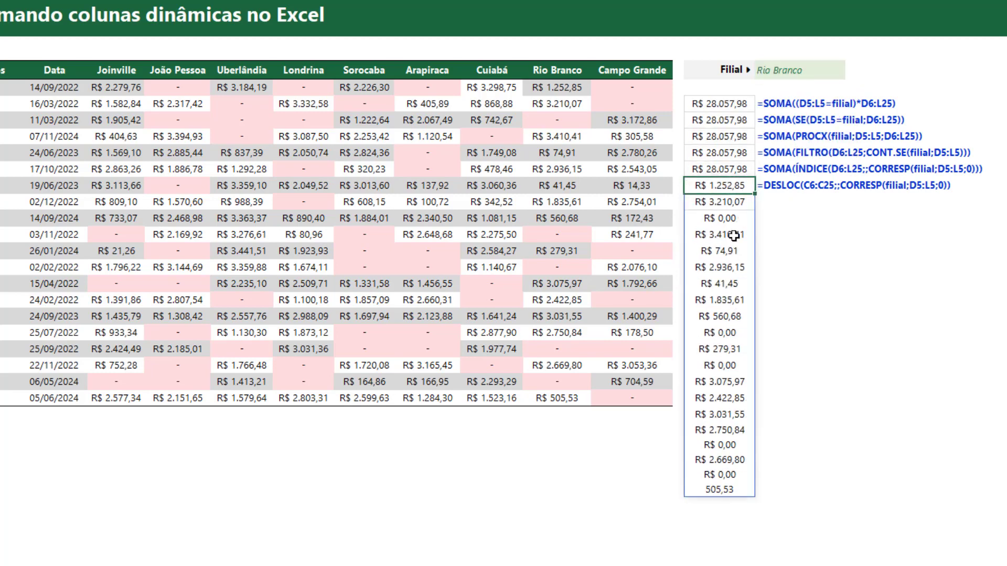
left_click(571, 88)
Wrap the DESLOC formula as =SOMA(DESLOC(C6:C25;;CORRESP(filial;D5:L5;0))), returning R$ 28.057,98.
left_click(716, 491)
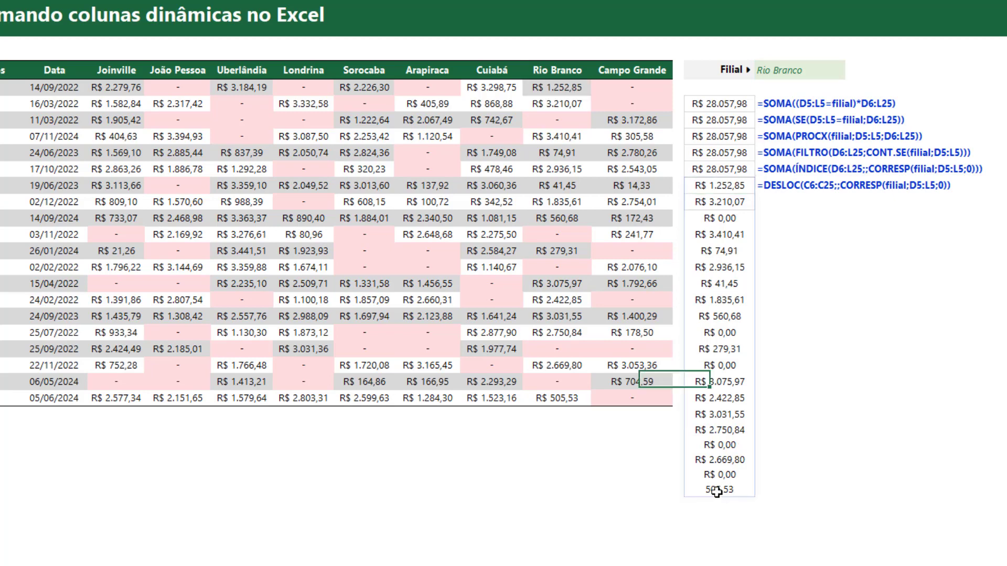
double_click(723, 186)
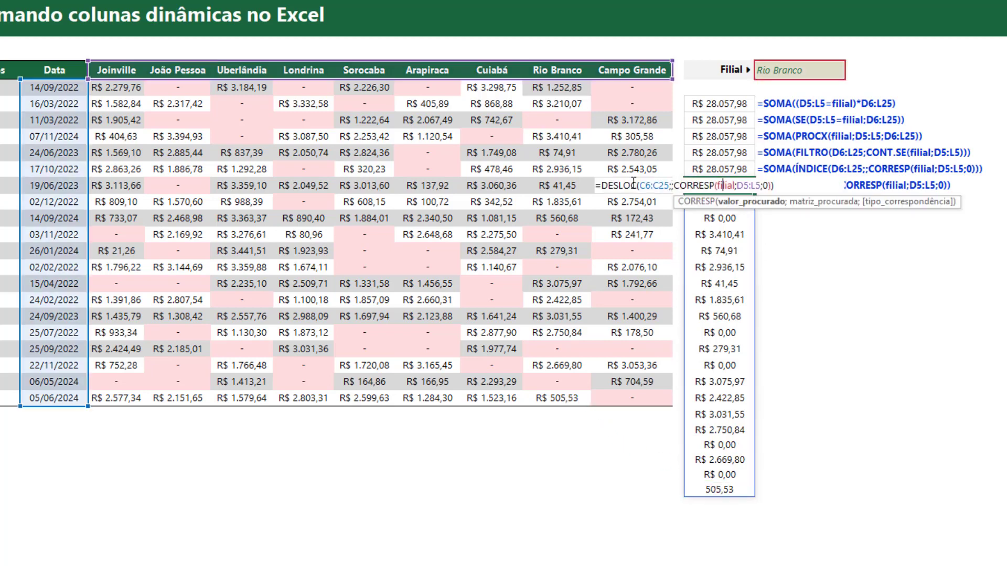
left_click(601, 185)
type("SOMA")
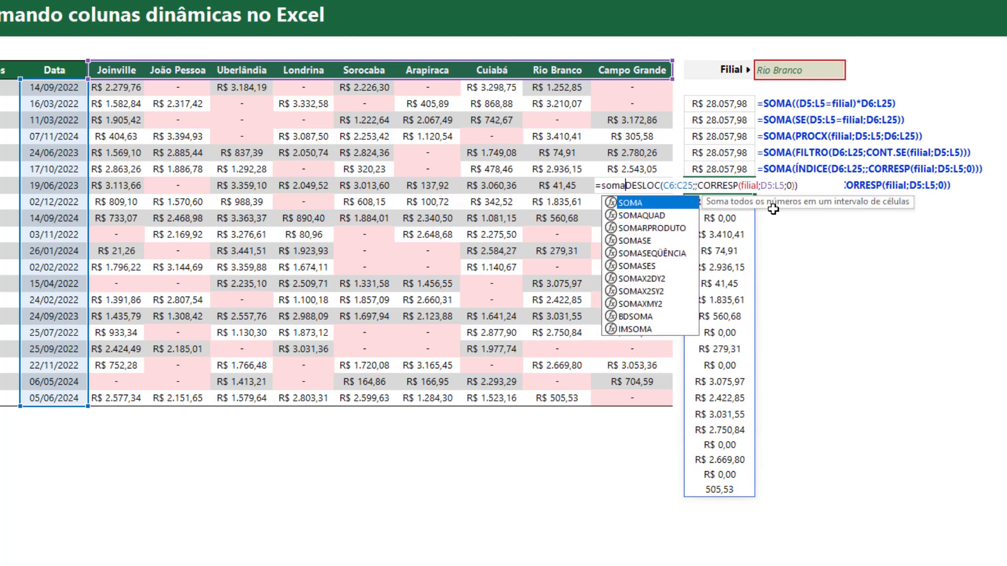
type("(")
key("End")
type(")")
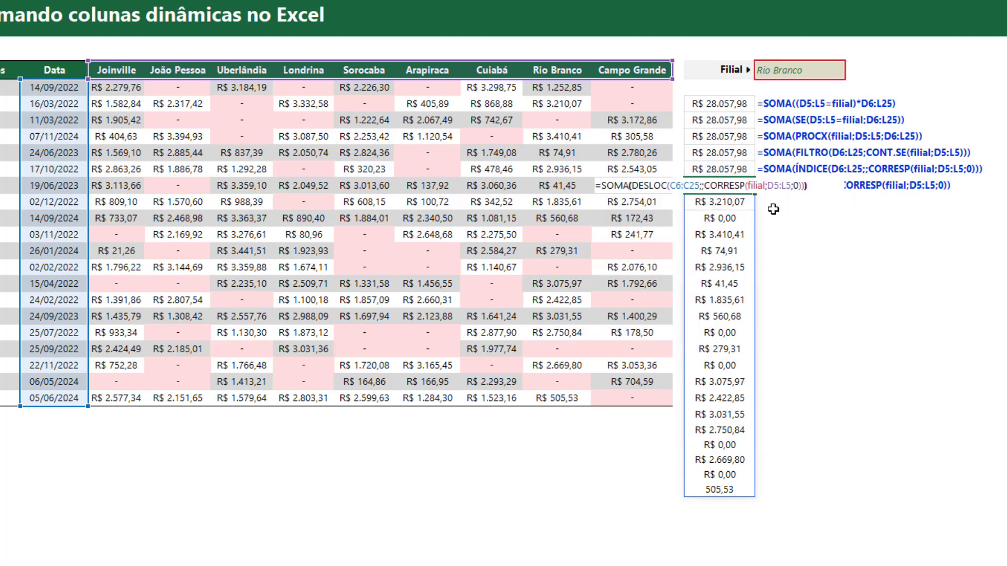
key("Return")
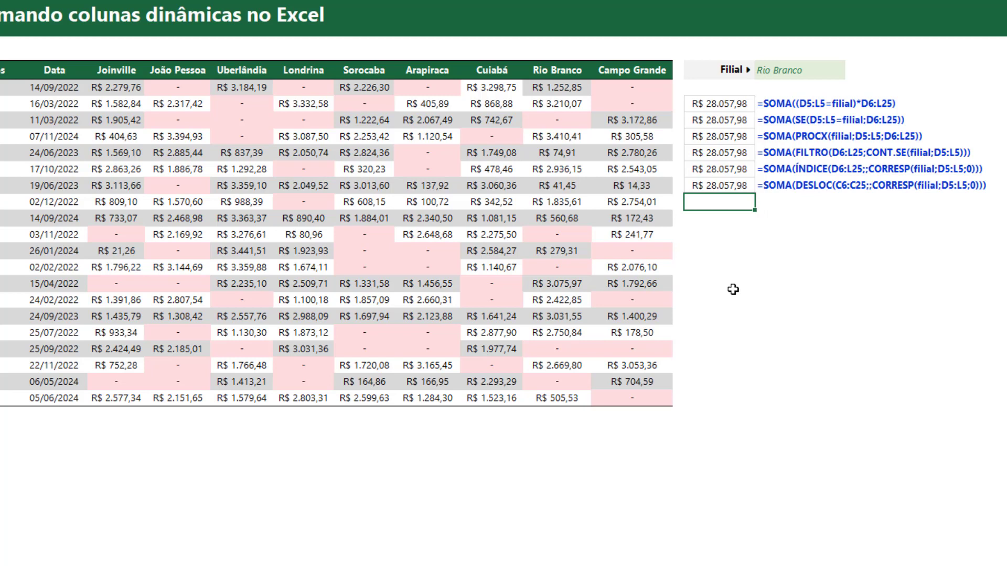
mouse_move(110, 88)
left_mouse_down()
mouse_move(259, 89)
mouse_move(254, 104)
left_mouse_up()
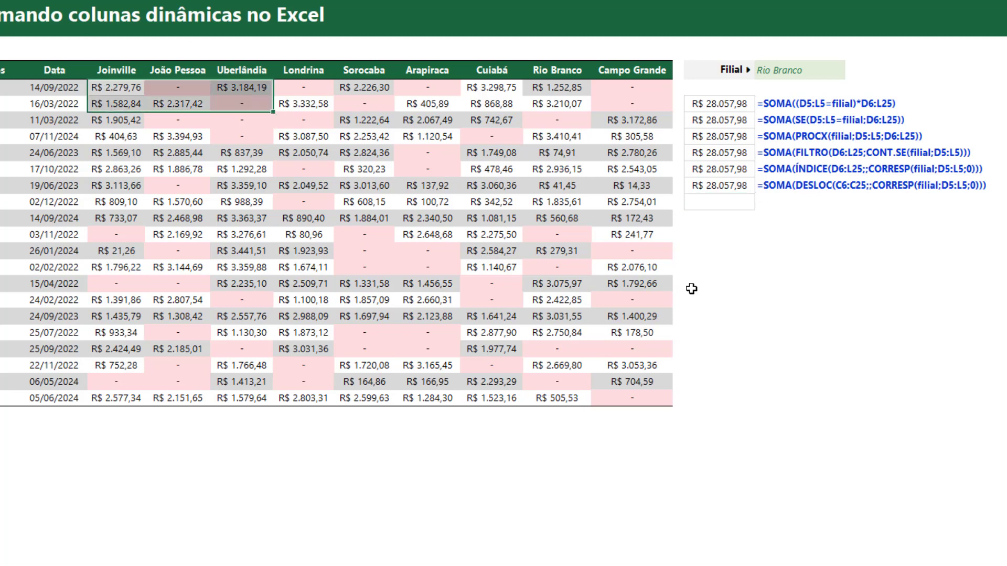
Enter =PROCH(filial;D5:L25;2;0) below the DESLOC formula, returning R$ 1.252,85.
left_click(725, 204)
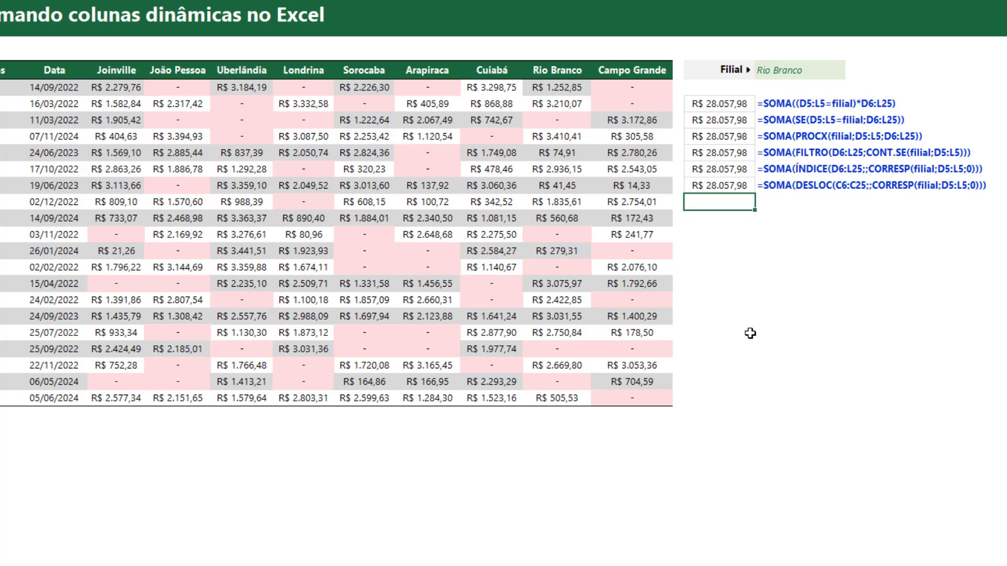
type("=proc")
key("Tab")
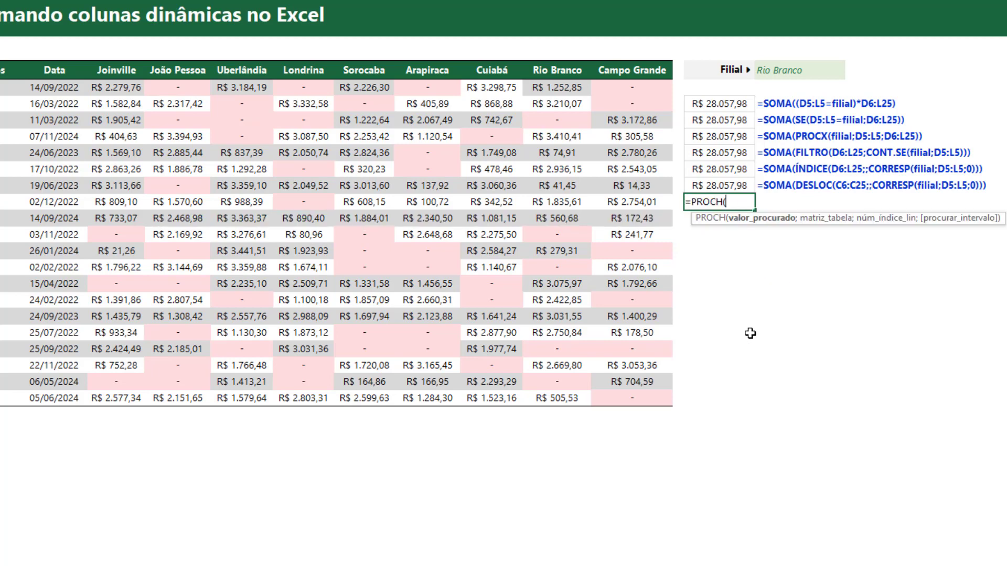
type("fil")
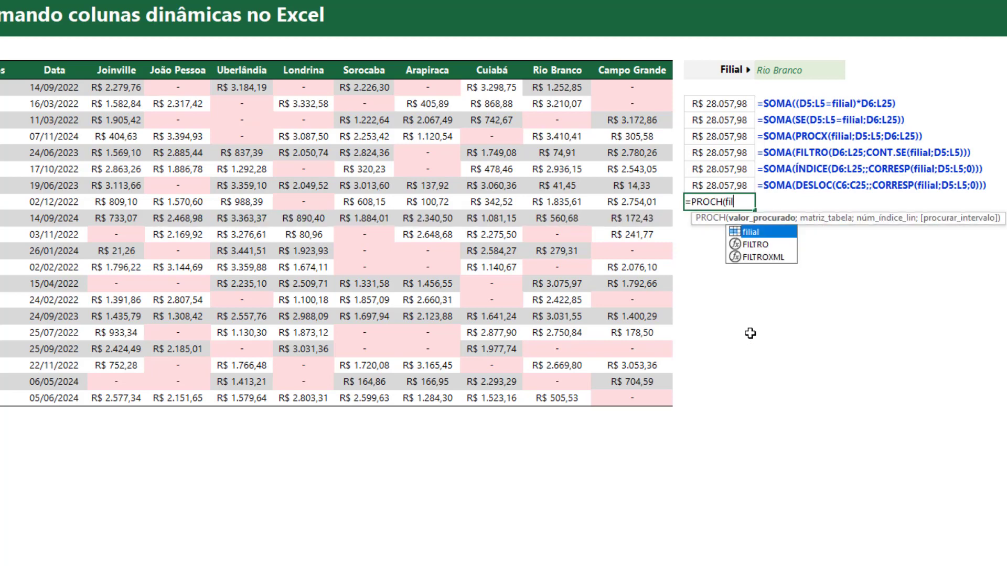
key("Tab")
type(";")
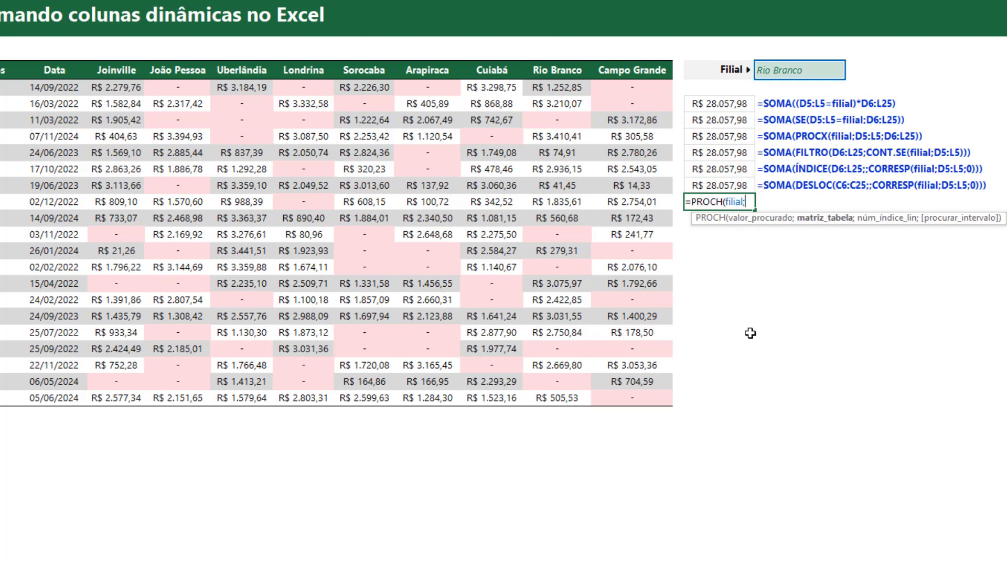
left_click(126, 70)
key("ctrl+shift+Right")
key("ctrl+shift+Down")
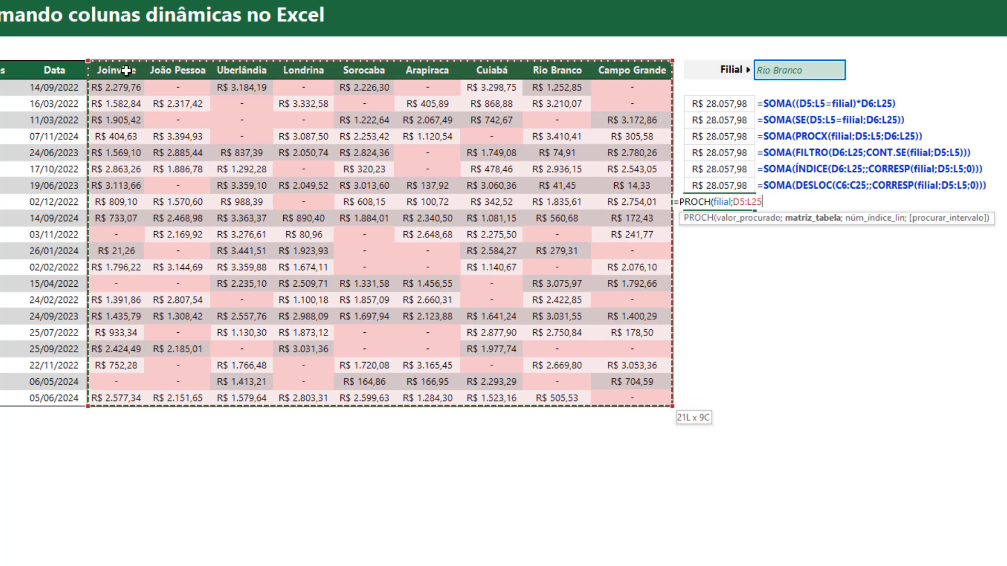
type(";")
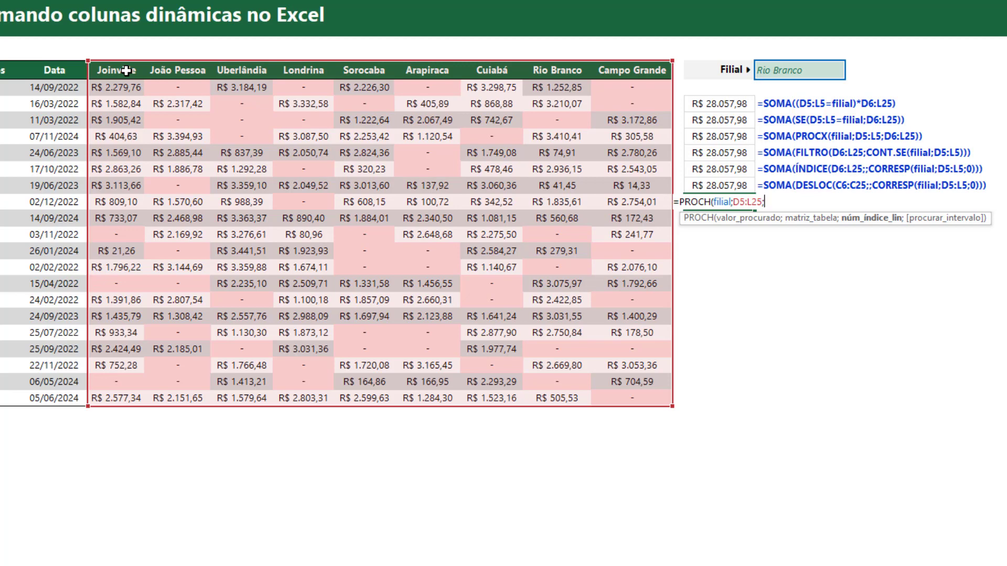
type("2")
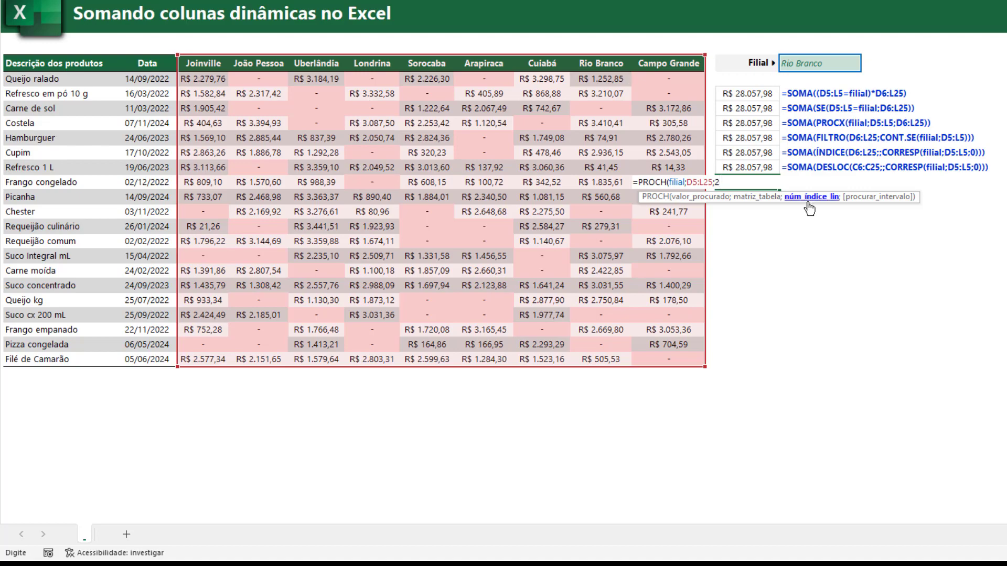
type(";0")
key("Return")
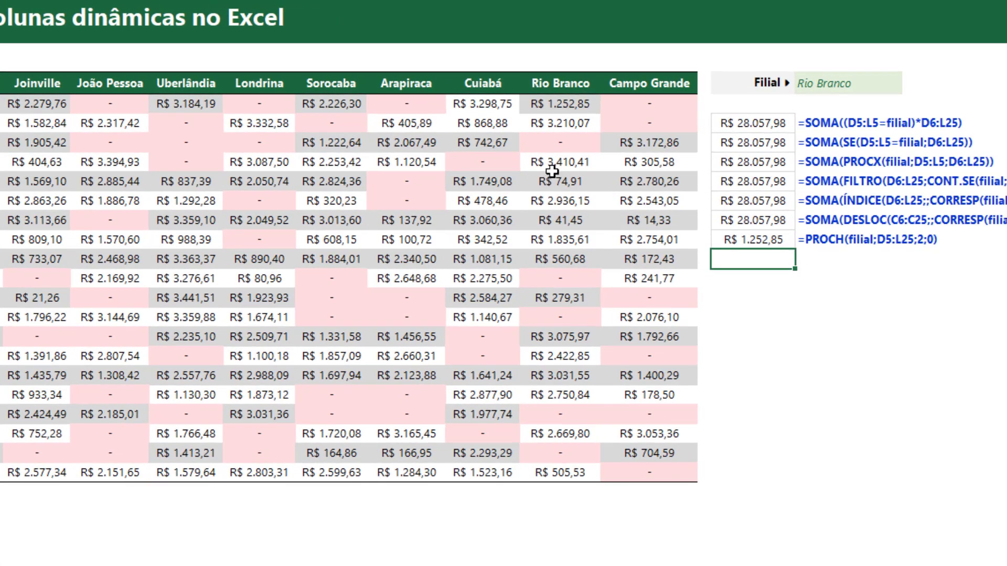
In the PROCH formula, replace the row index 2 with a SEQUÊNCIA function.
left_click_drag(482, 104, 475, 474)
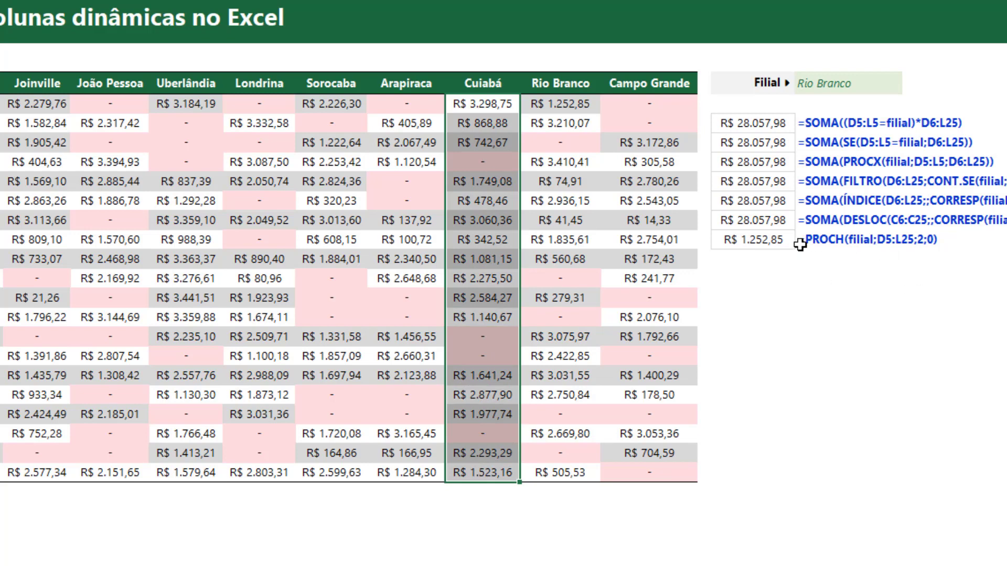
double_click(766, 239)
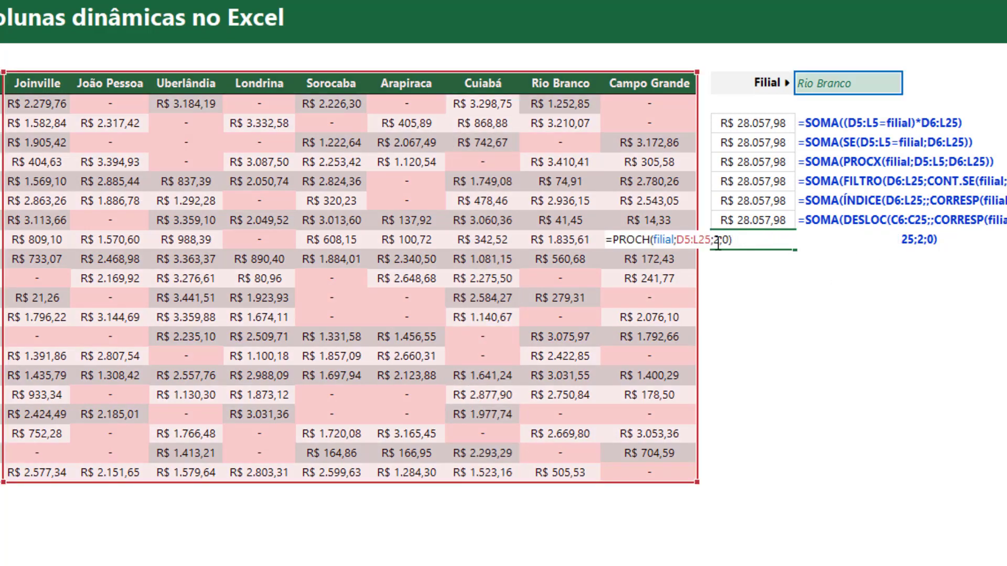
key("Escape")
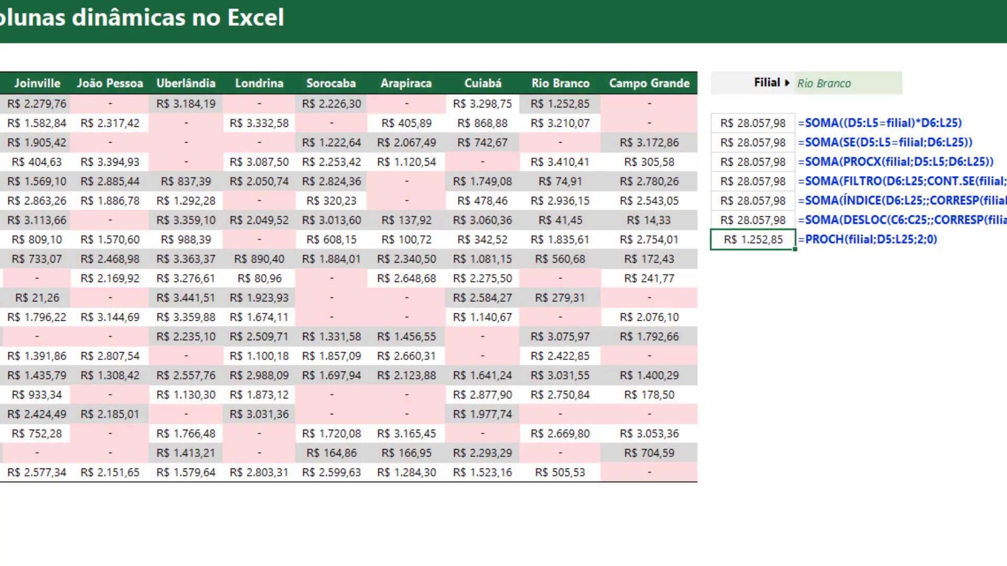
double_click(770, 240)
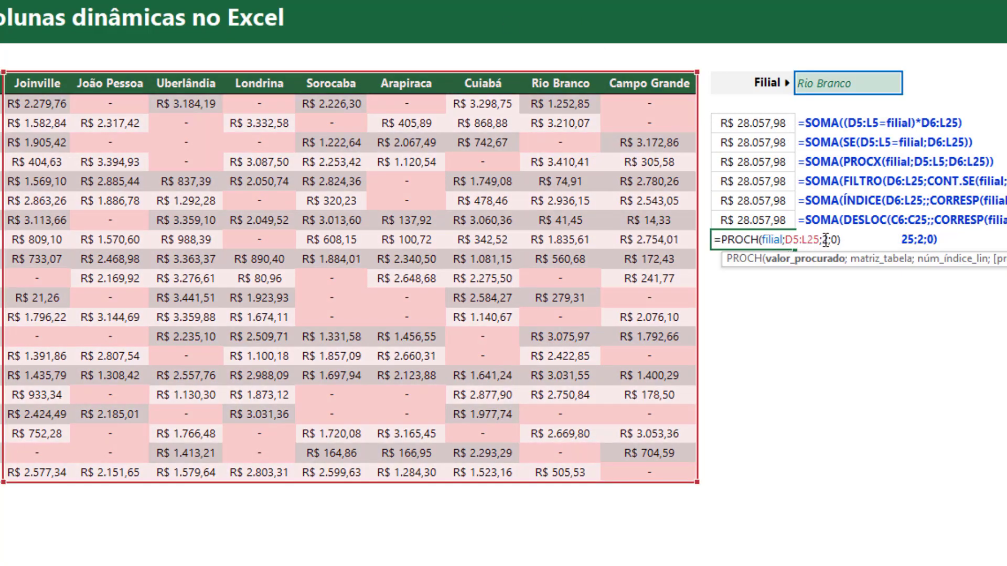
double_click(824, 239)
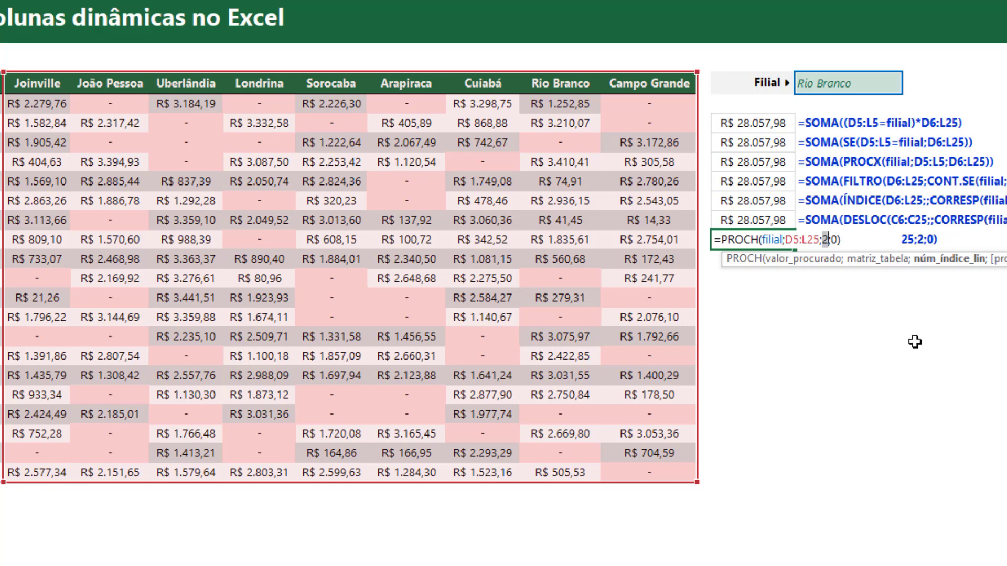
type("seq")
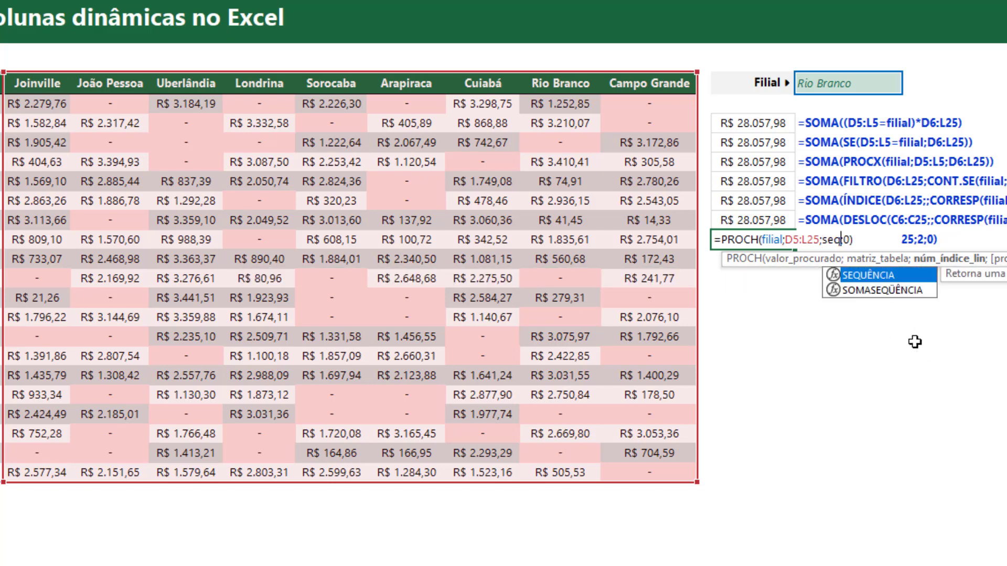
key("Tab")
type(")")
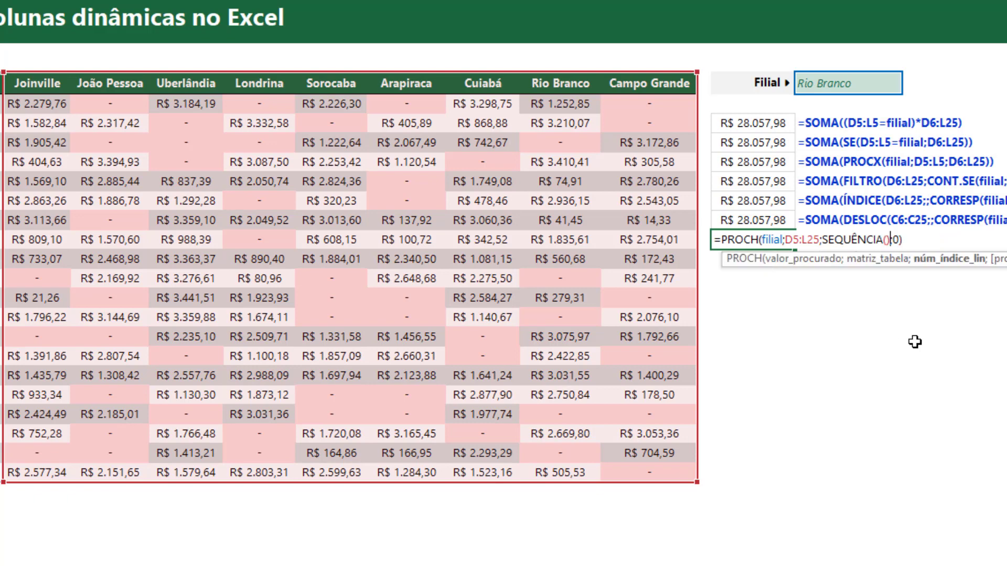
Complete SEQUÊNCIA(LINS(B6:B25);;2), confirming LINS gives 20, so all 20 Rio Branco sales spill.
left_click(888, 239)
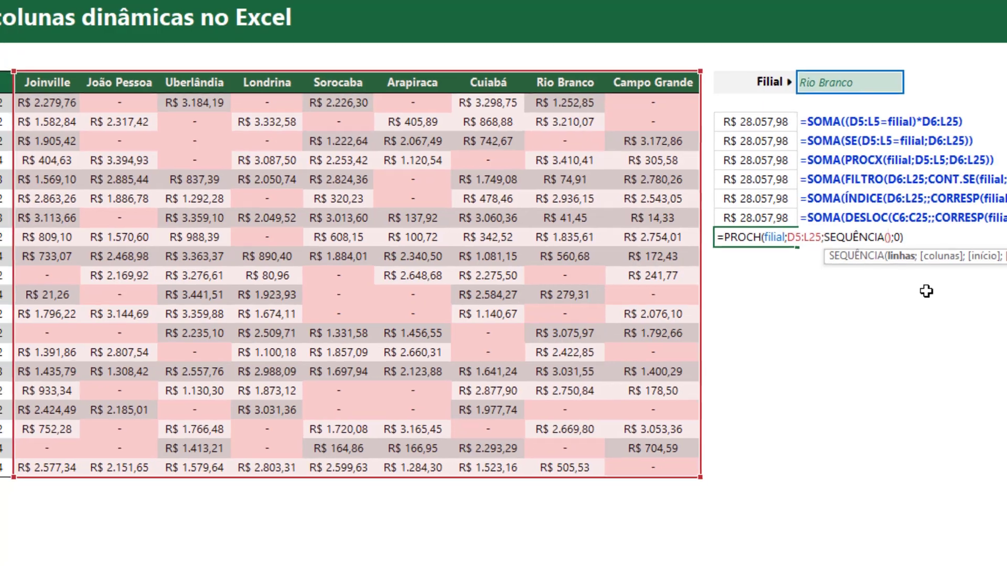
type("lins")
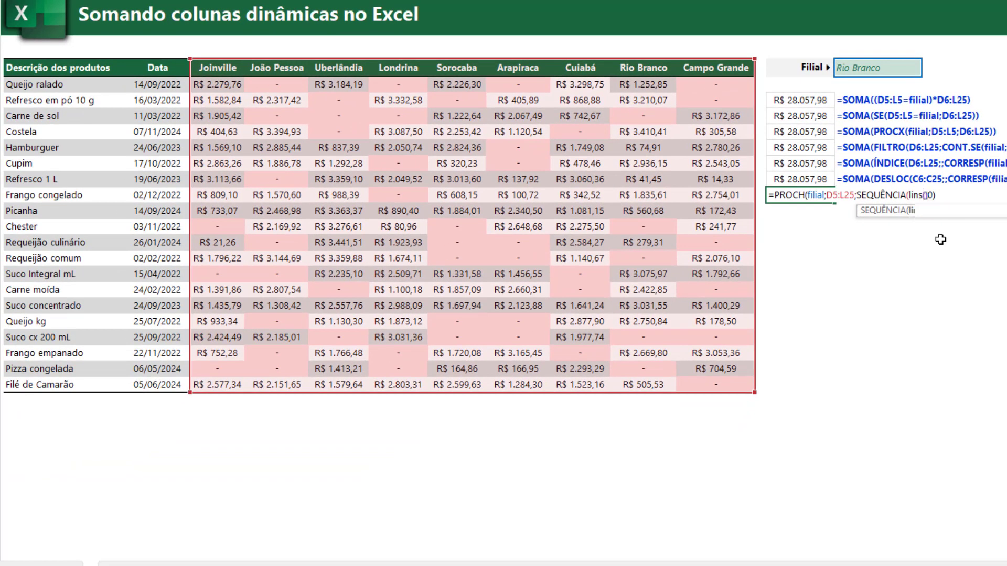
type("(")
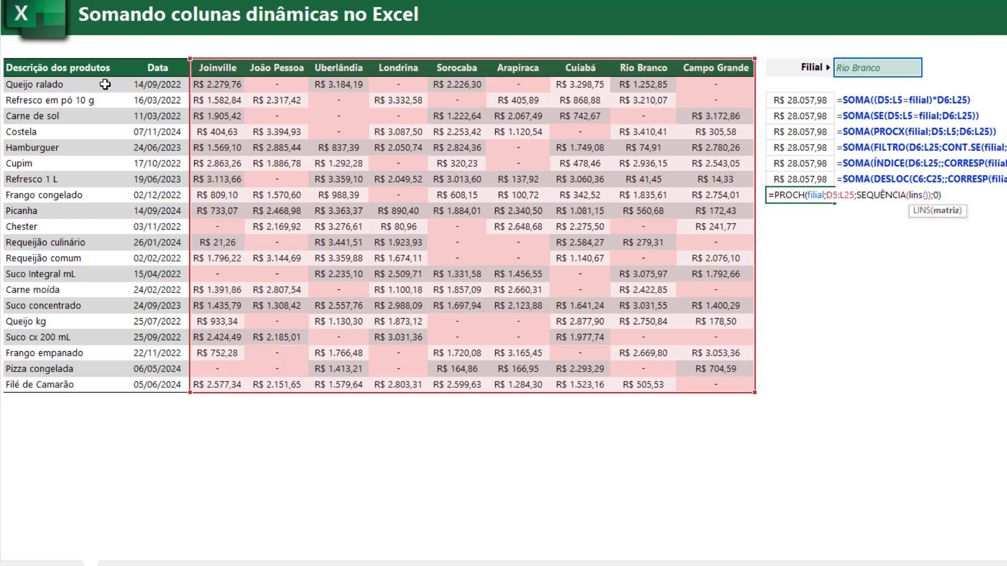
left_click_drag(100, 86, 79, 386)
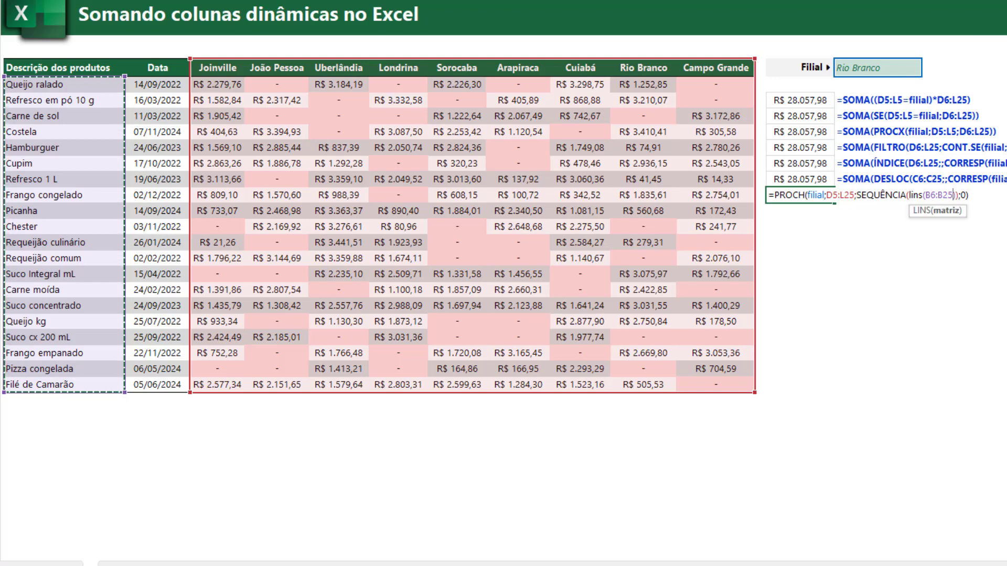
type(")")
left_click(918, 194)
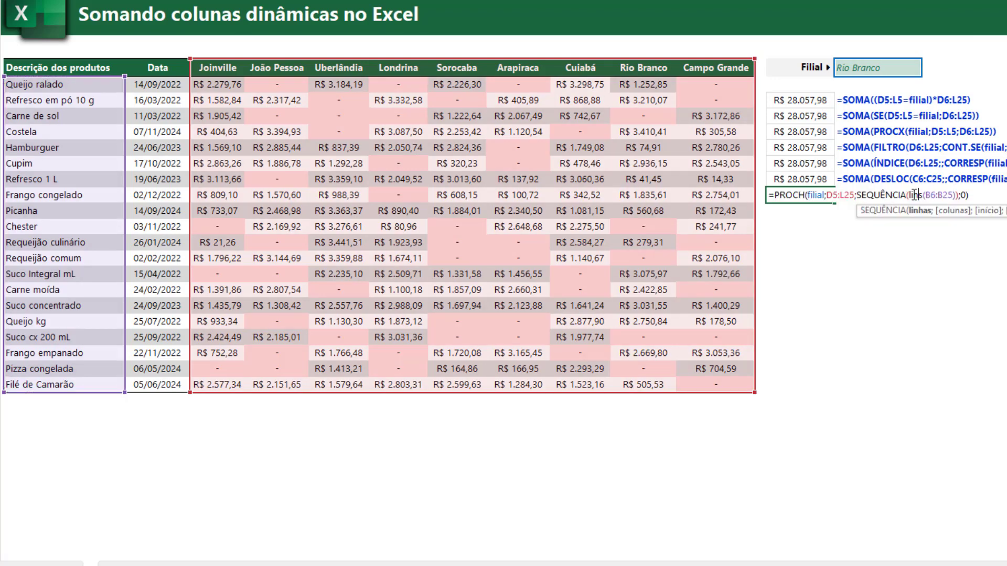
left_click(919, 211)
key("F9")
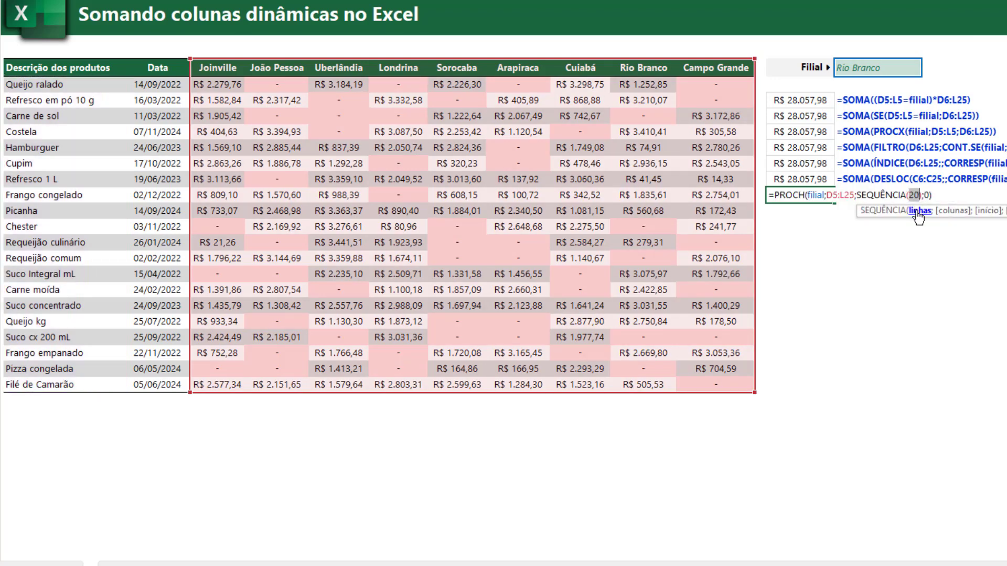
key("ctrl+z")
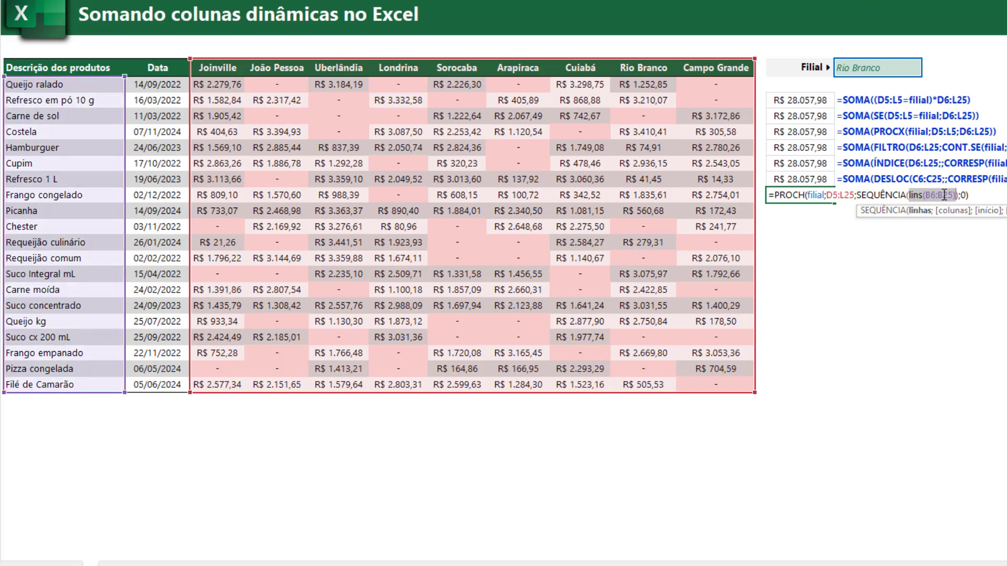
left_click(957, 199)
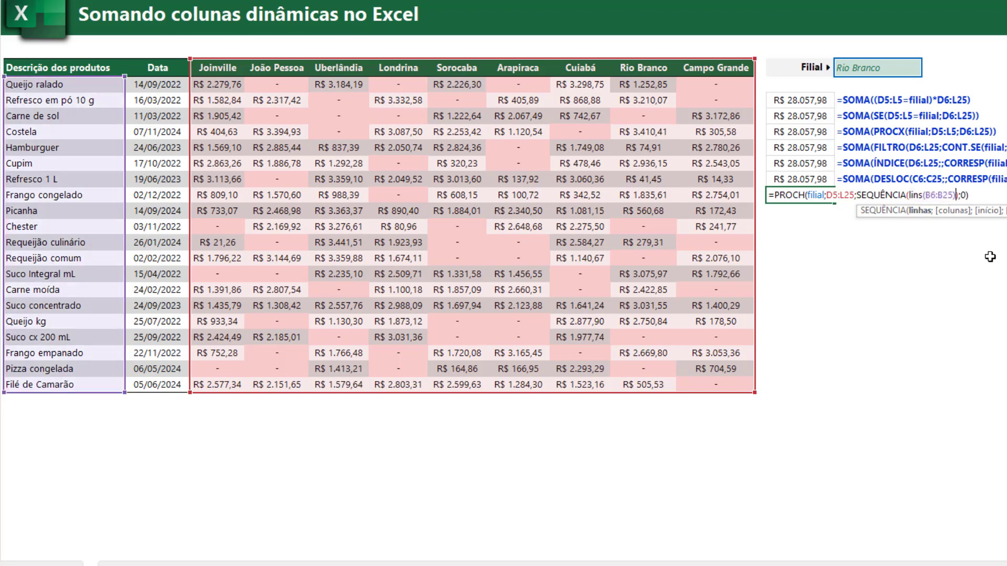
type(");")
type(";")
type("2")
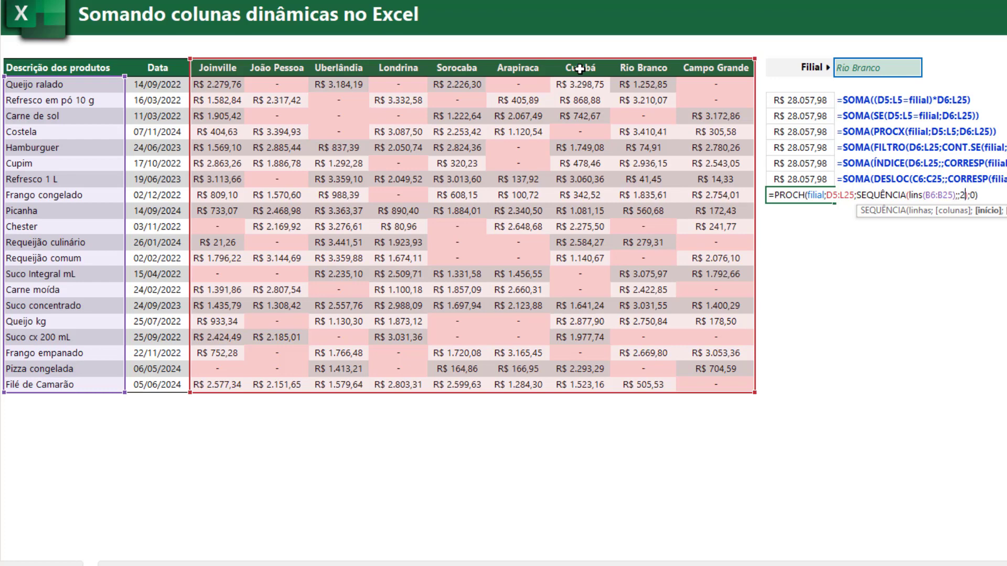
key("Return")
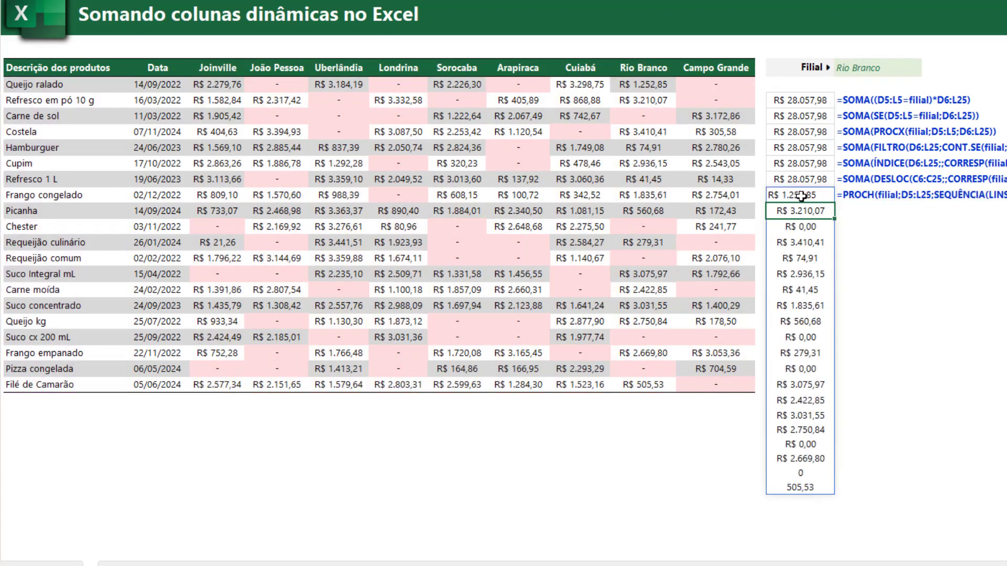
Wrap the spilling PROCH formula in SOMA to total R$ 28.057,98, then review cell N13.
left_click_drag(801, 196, 800, 487)
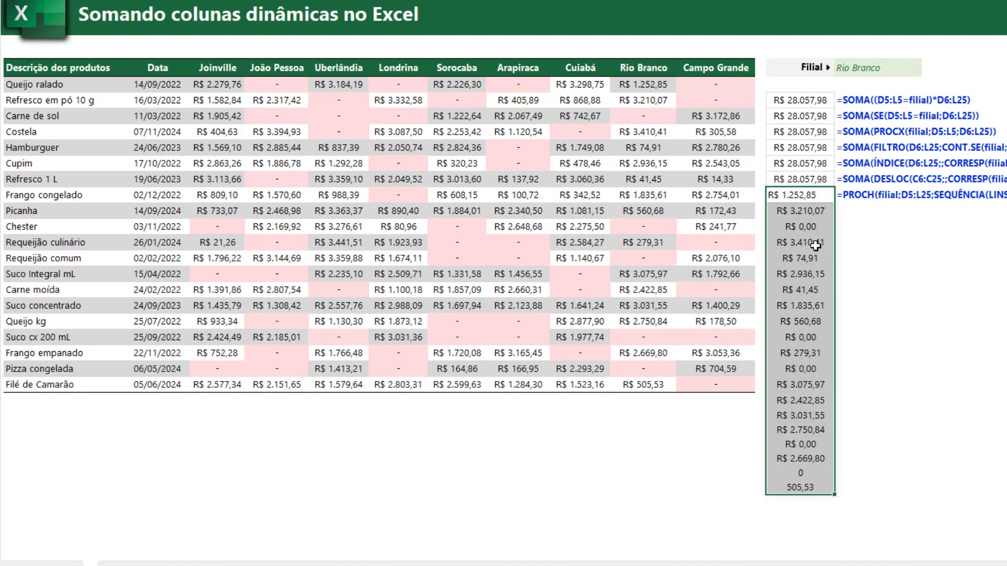
double_click(802, 197)
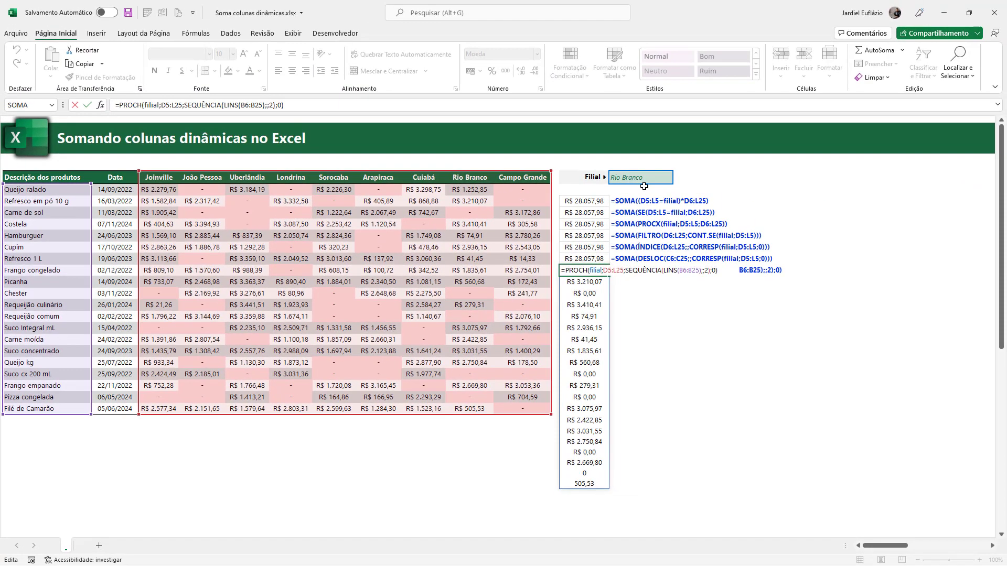
type("SOMA(")
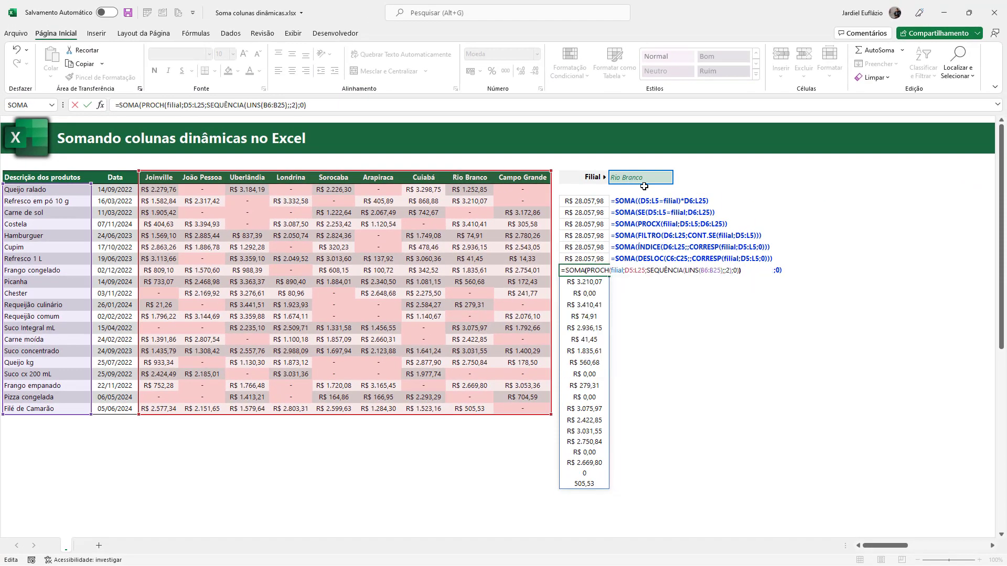
type(")")
key("Return")
left_click(584, 270)
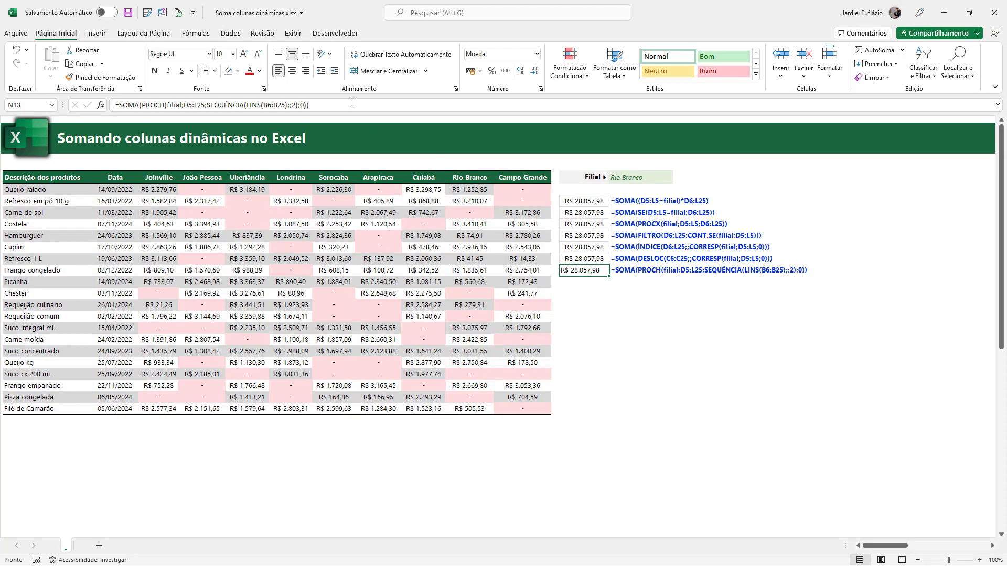
left_click(294, 72)
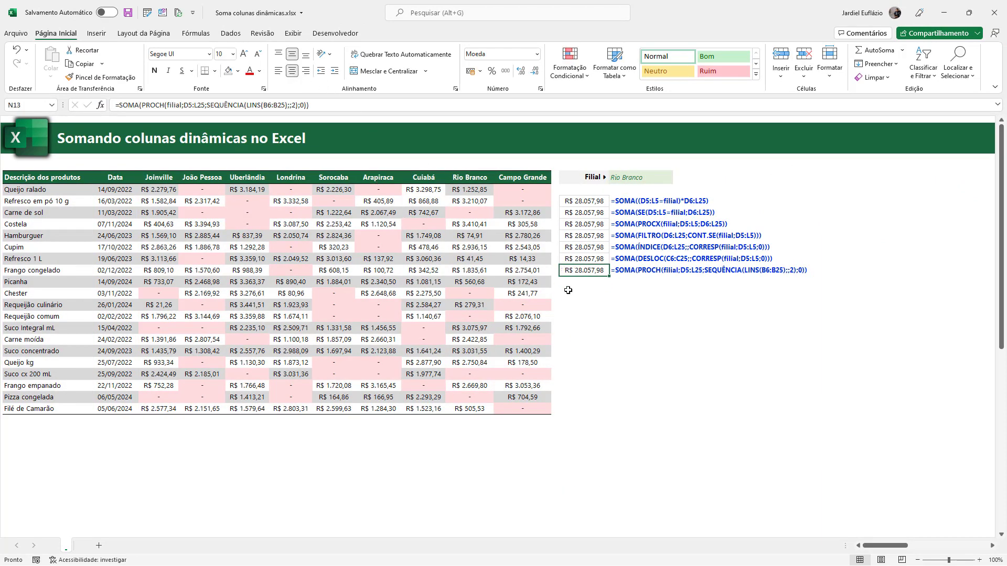